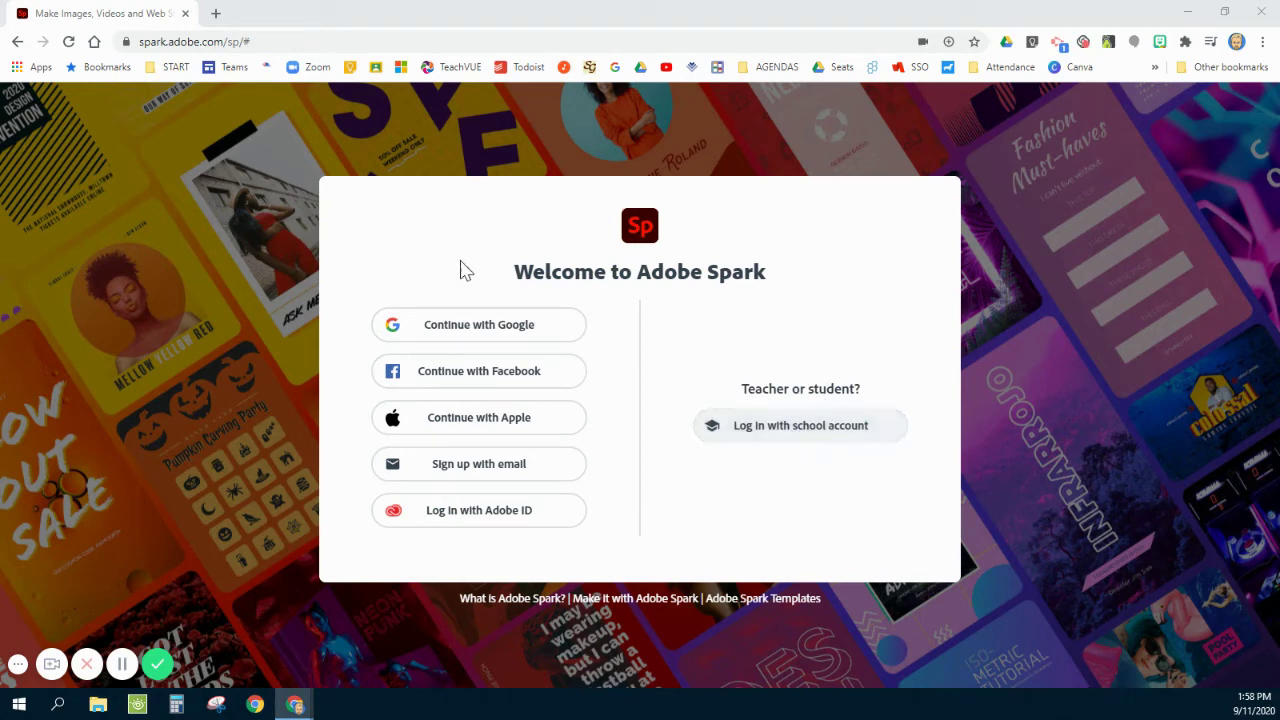
Sign in to Adobe Spark with the saved school e-mail as a Company or School Account.
click(451, 334)
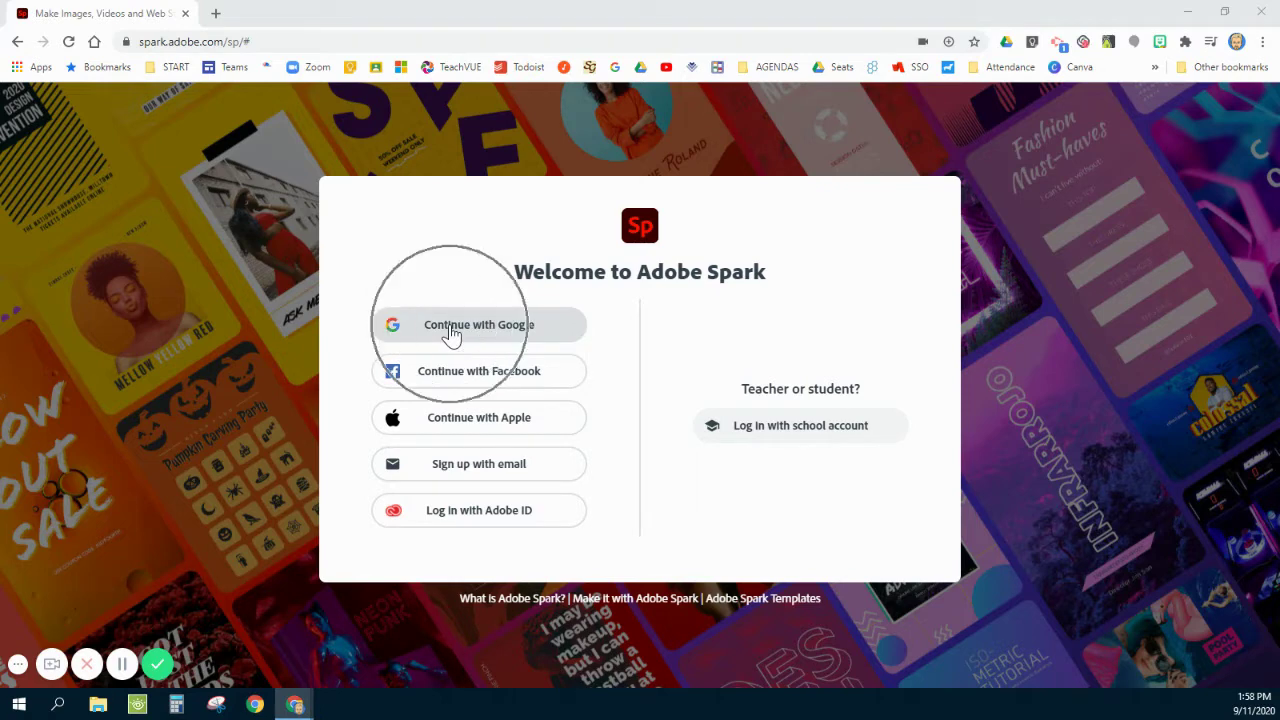
click(806, 428)
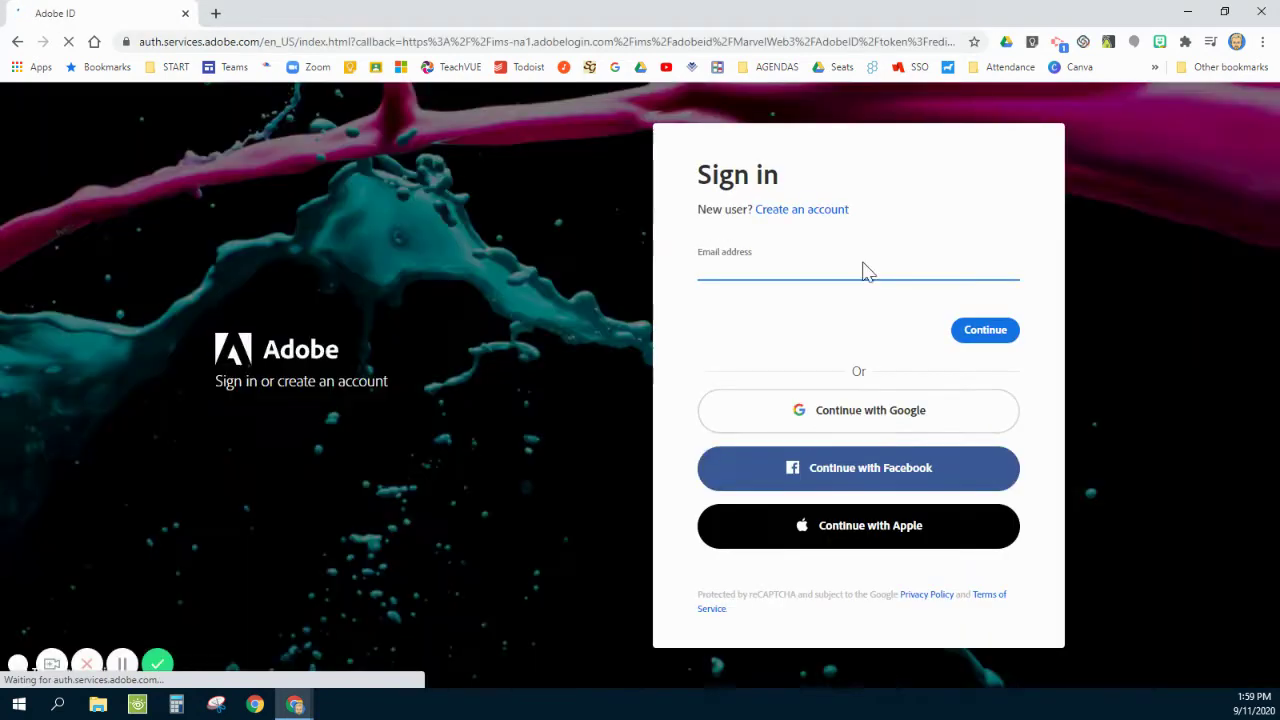
click(765, 272)
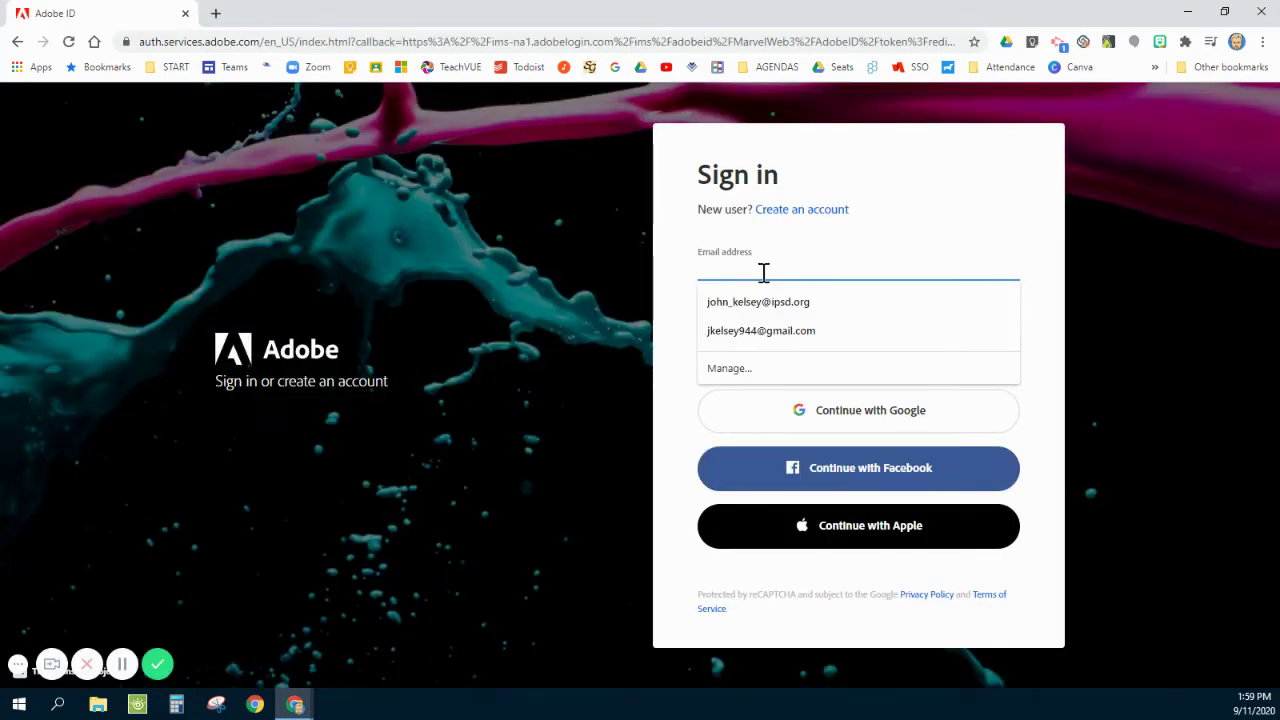
click(763, 304)
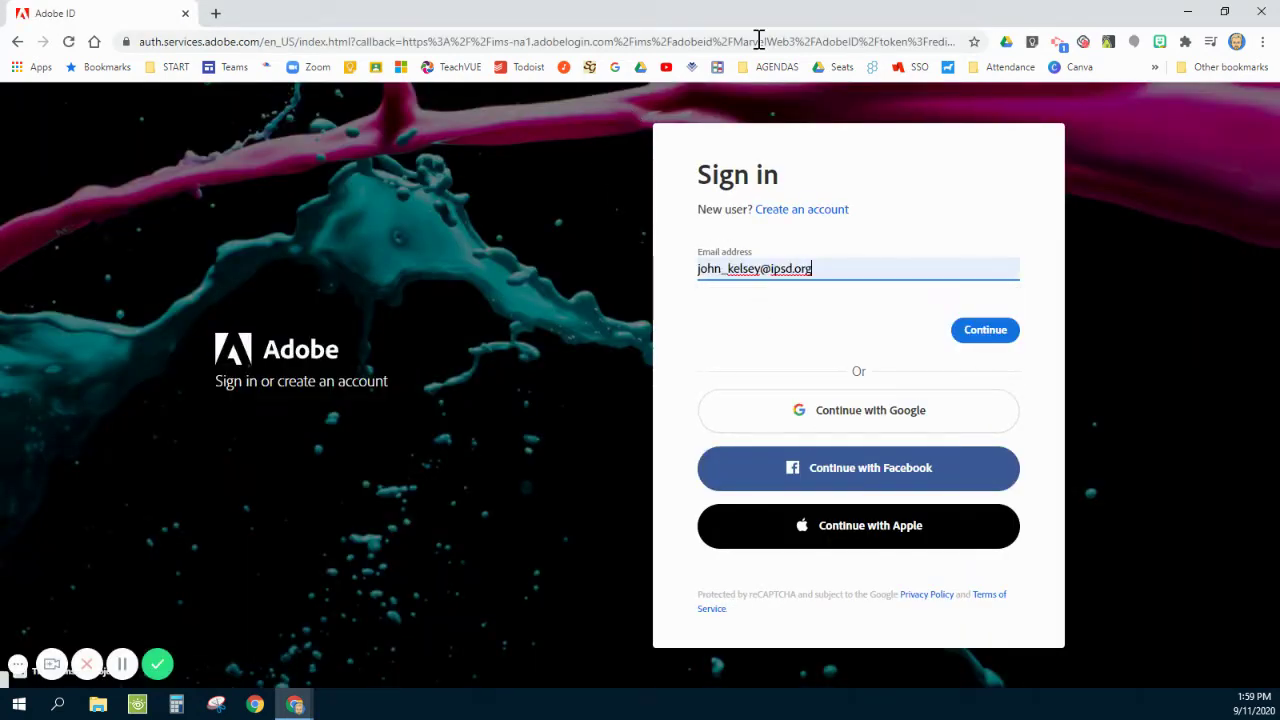
click(991, 335)
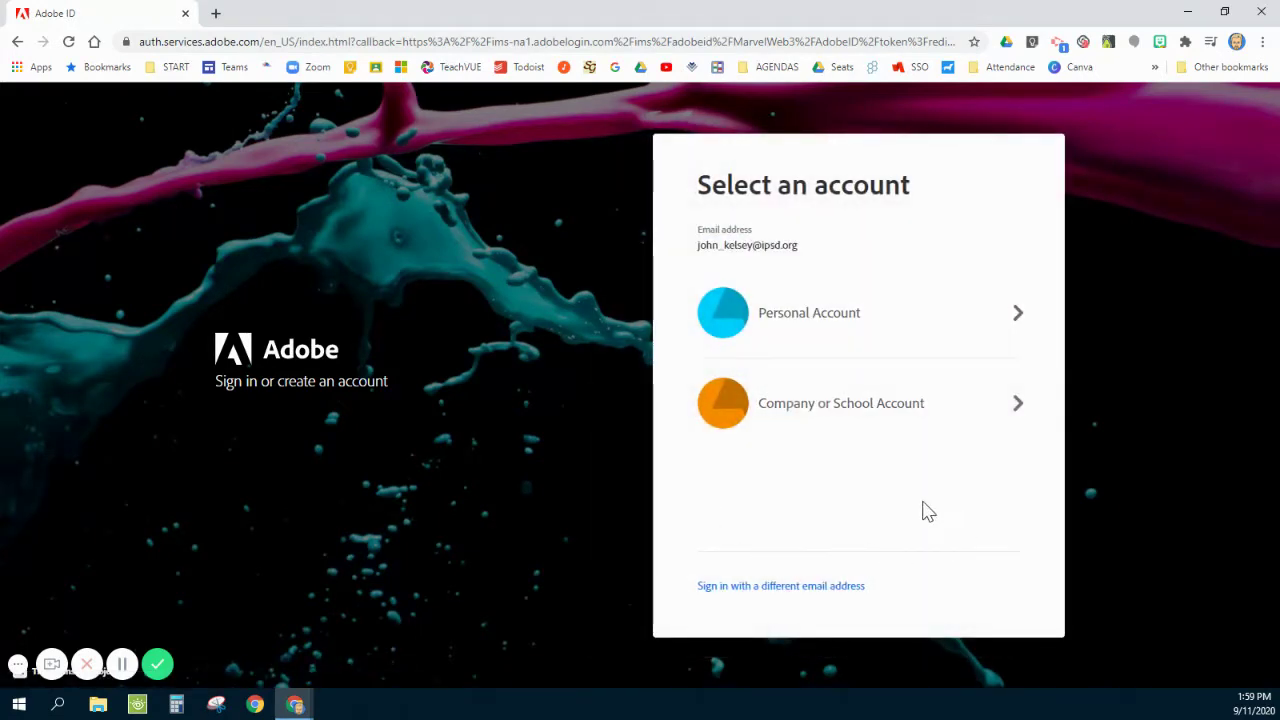
click(910, 415)
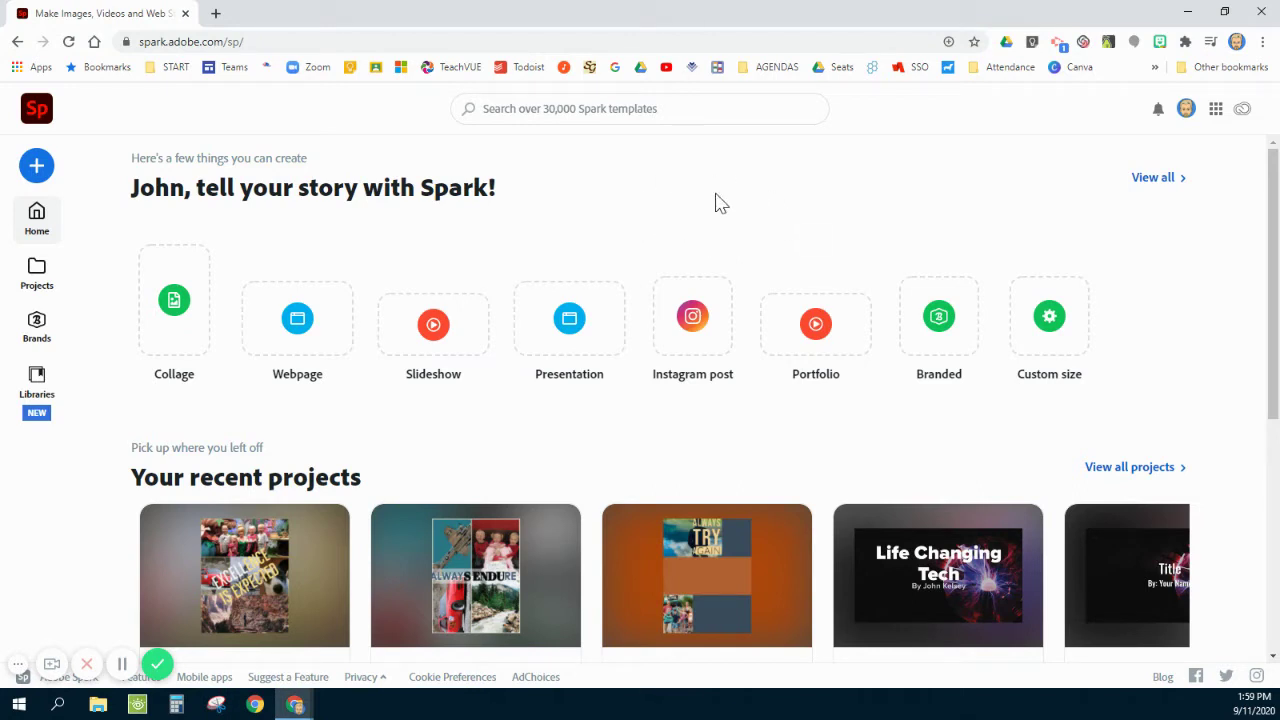
Create a new Collage post from the Spark home page.
click(30, 118)
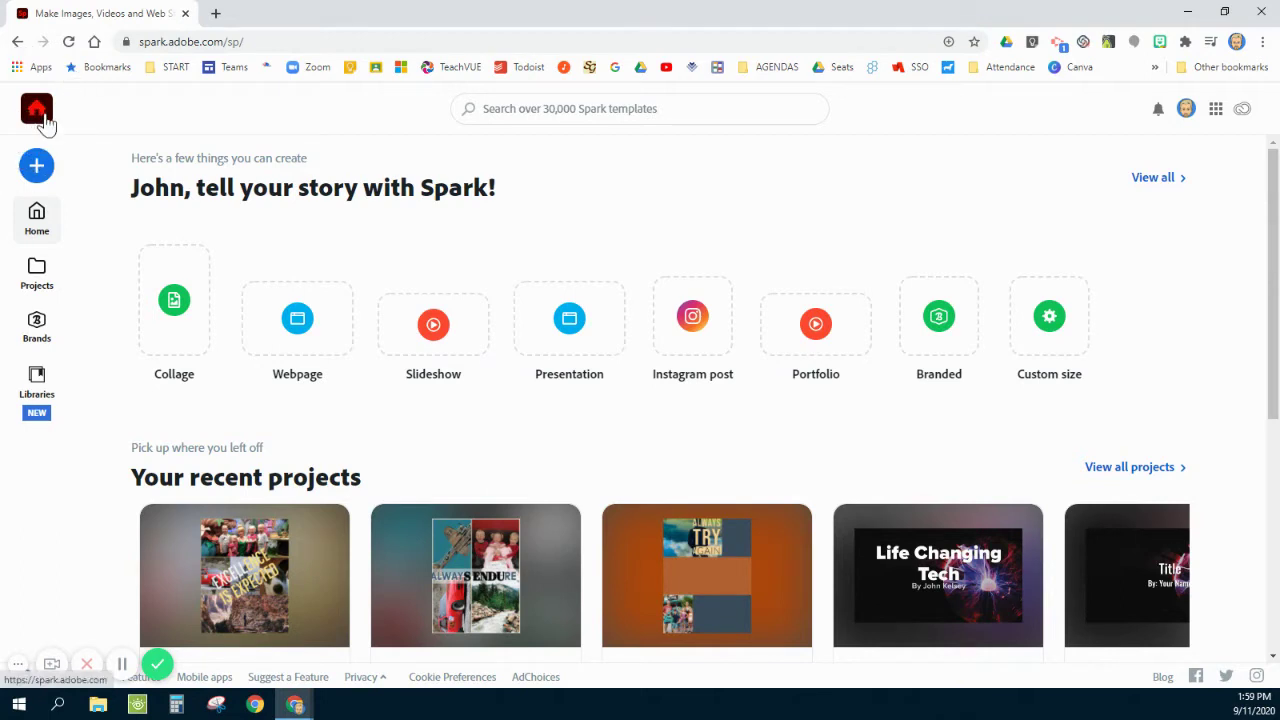
click(36, 122)
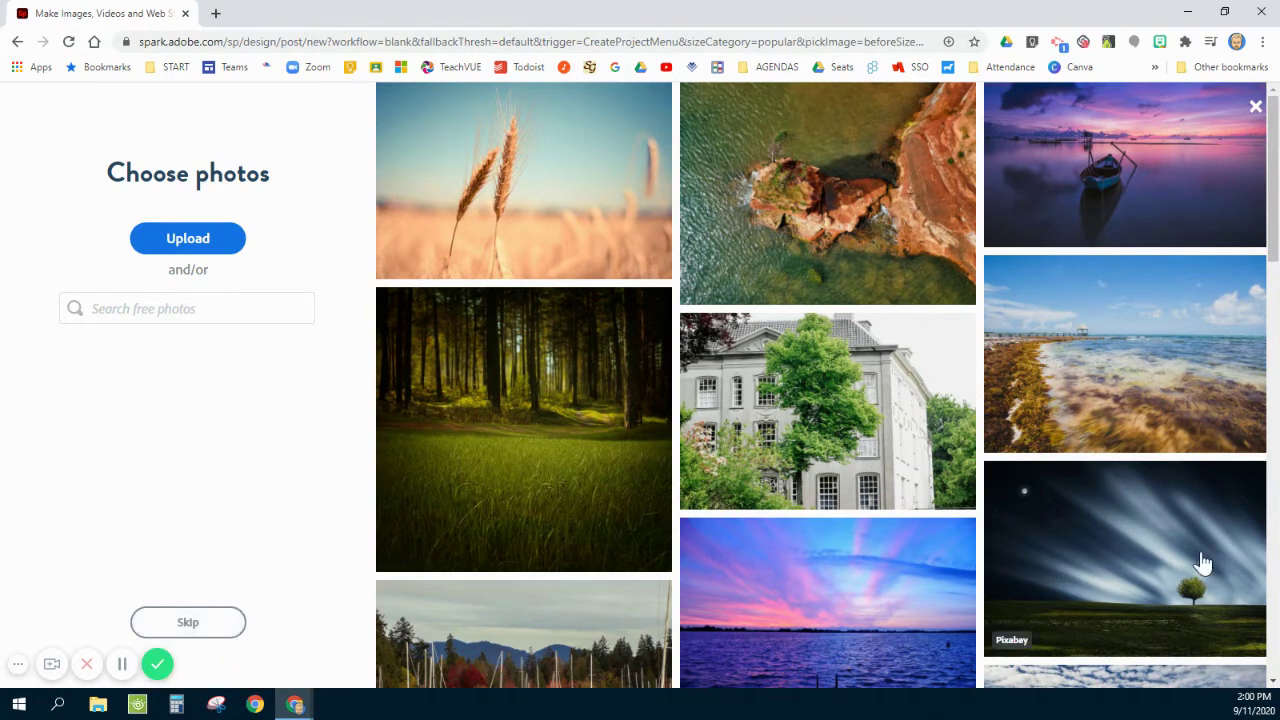
Skip adding photos and create a blank Letter-size (8.5 x 11 in) print post.
click(1215, 603)
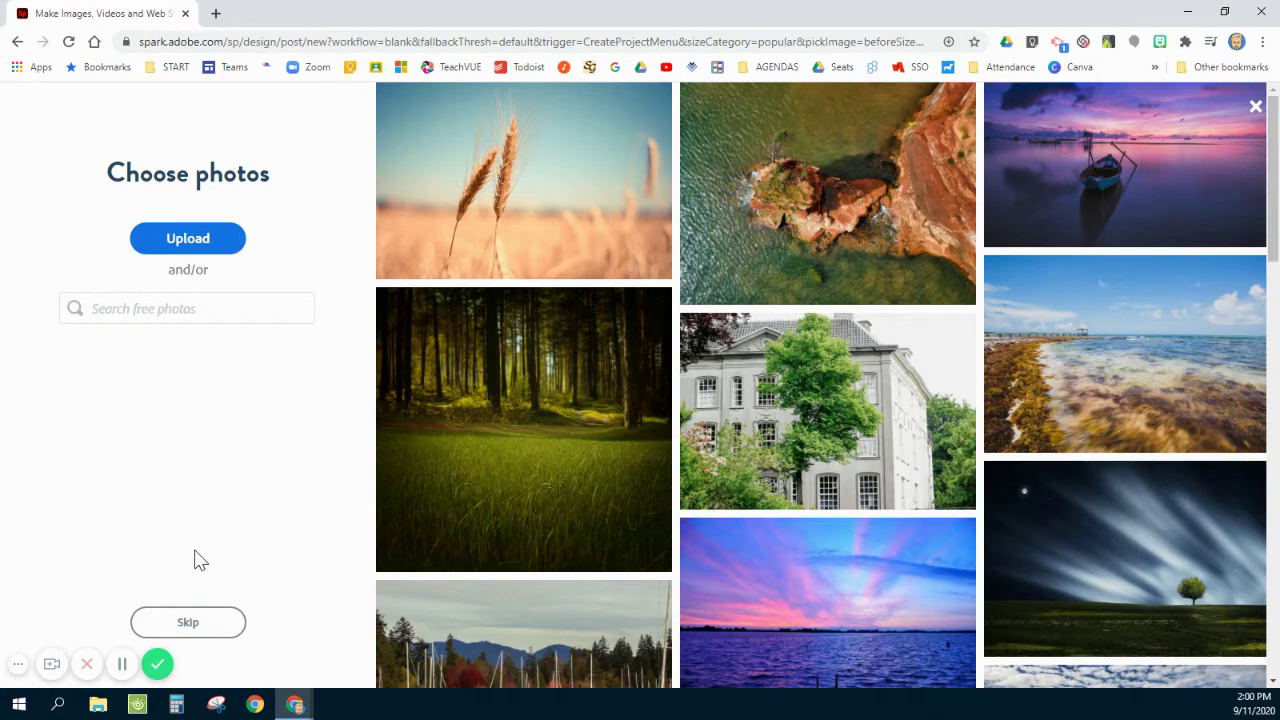
click(194, 628)
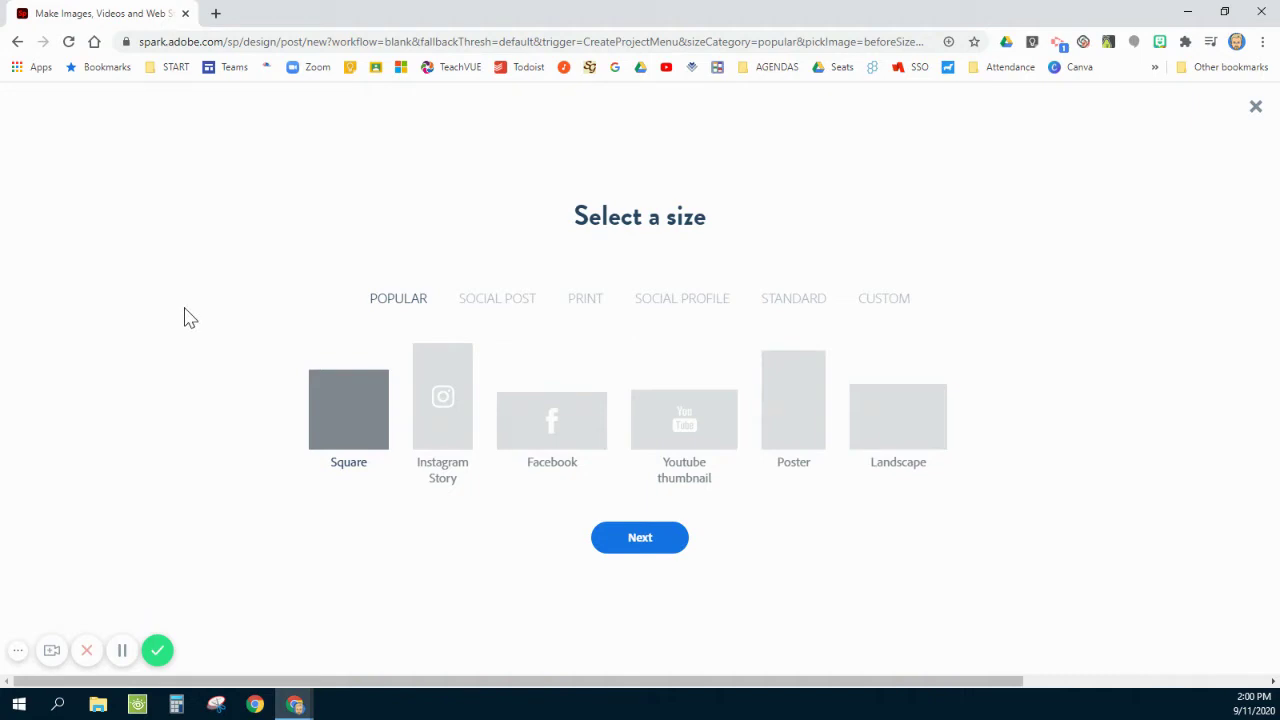
click(585, 303)
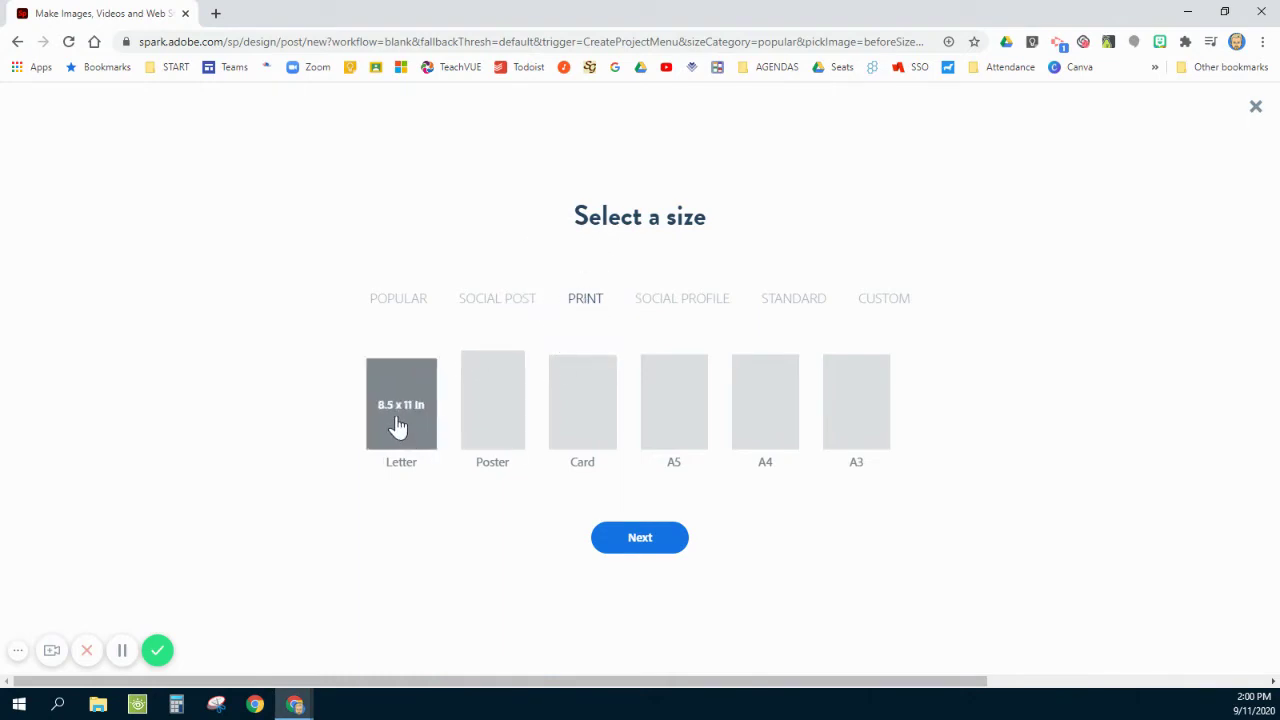
click(657, 541)
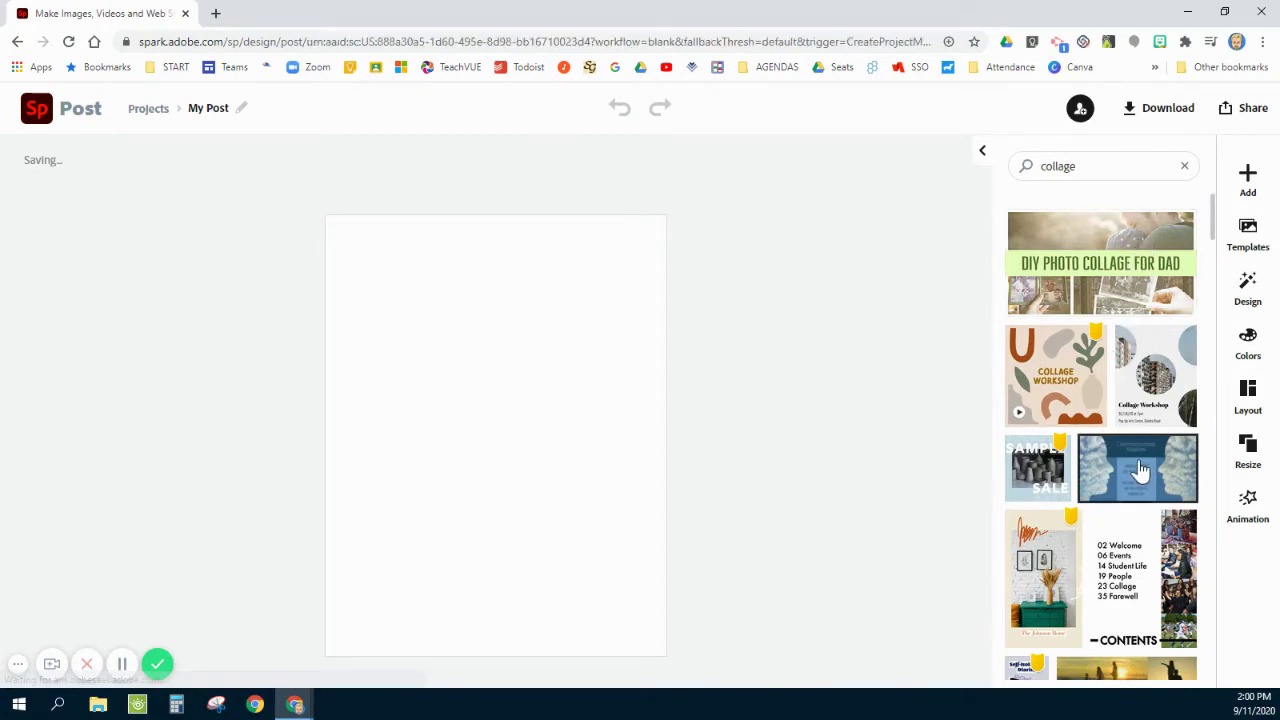
Apply the five-cell grid layout from the Layout panel to the blank Letter page.
scroll(1135, 470, down, 2)
scroll(1135, 470, up, 2)
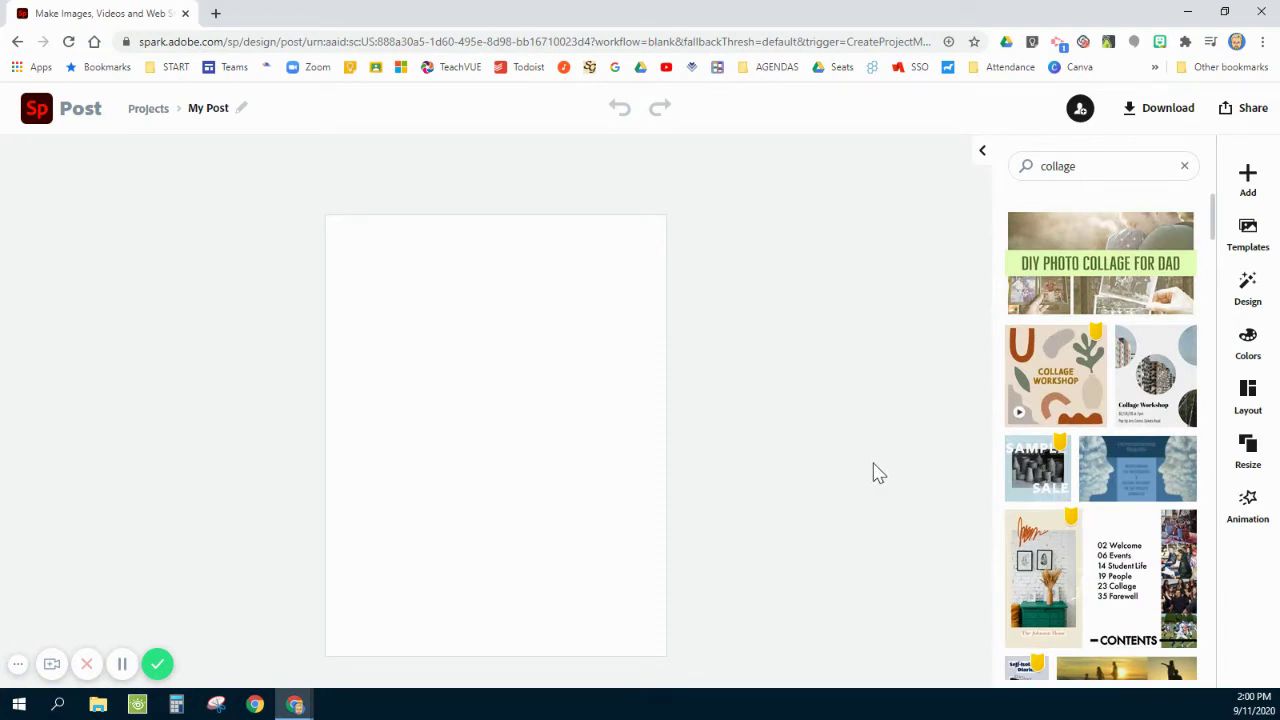
click(1249, 396)
click(1249, 396)
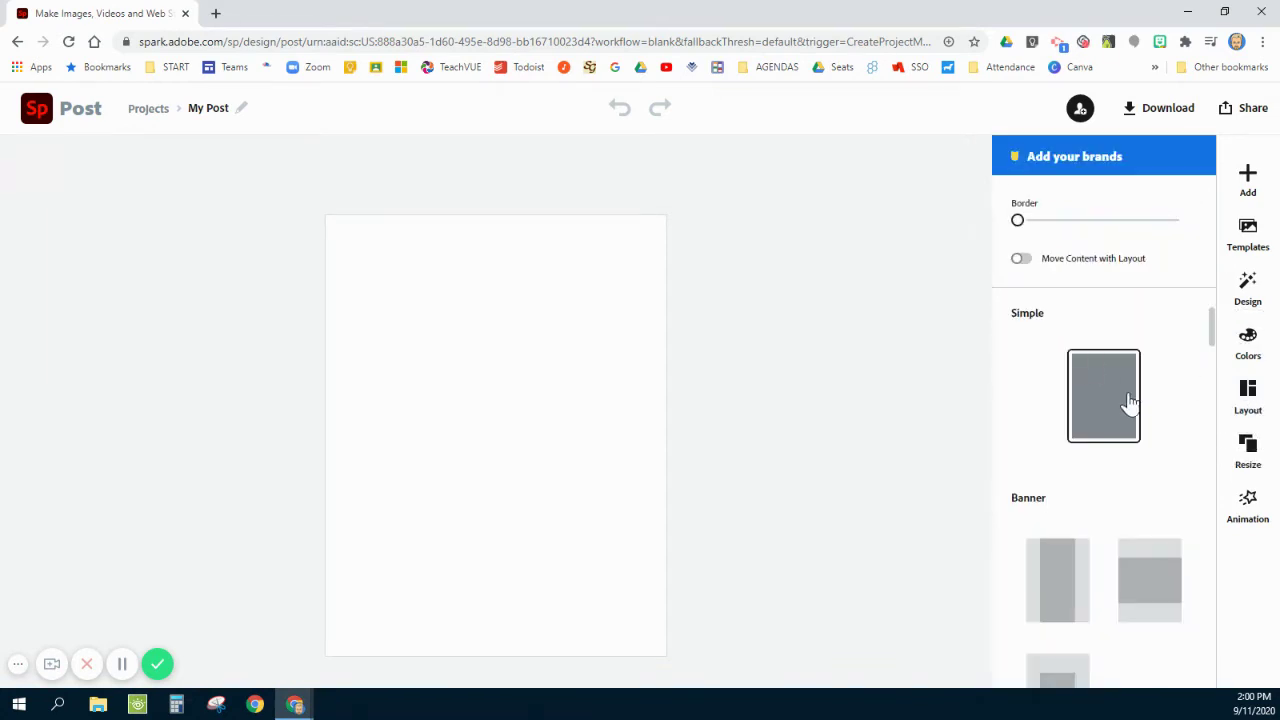
scroll(1114, 402, down, 4)
scroll(1120, 511, down, 5)
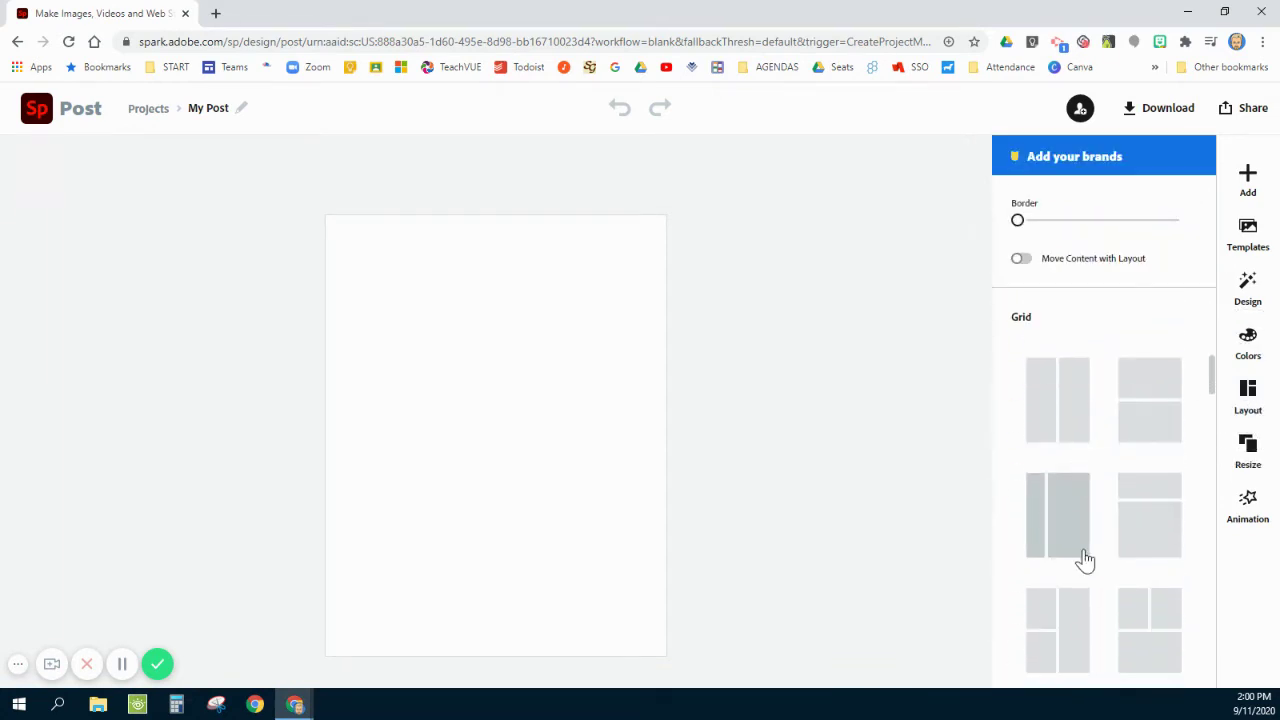
scroll(1115, 511, down, 3)
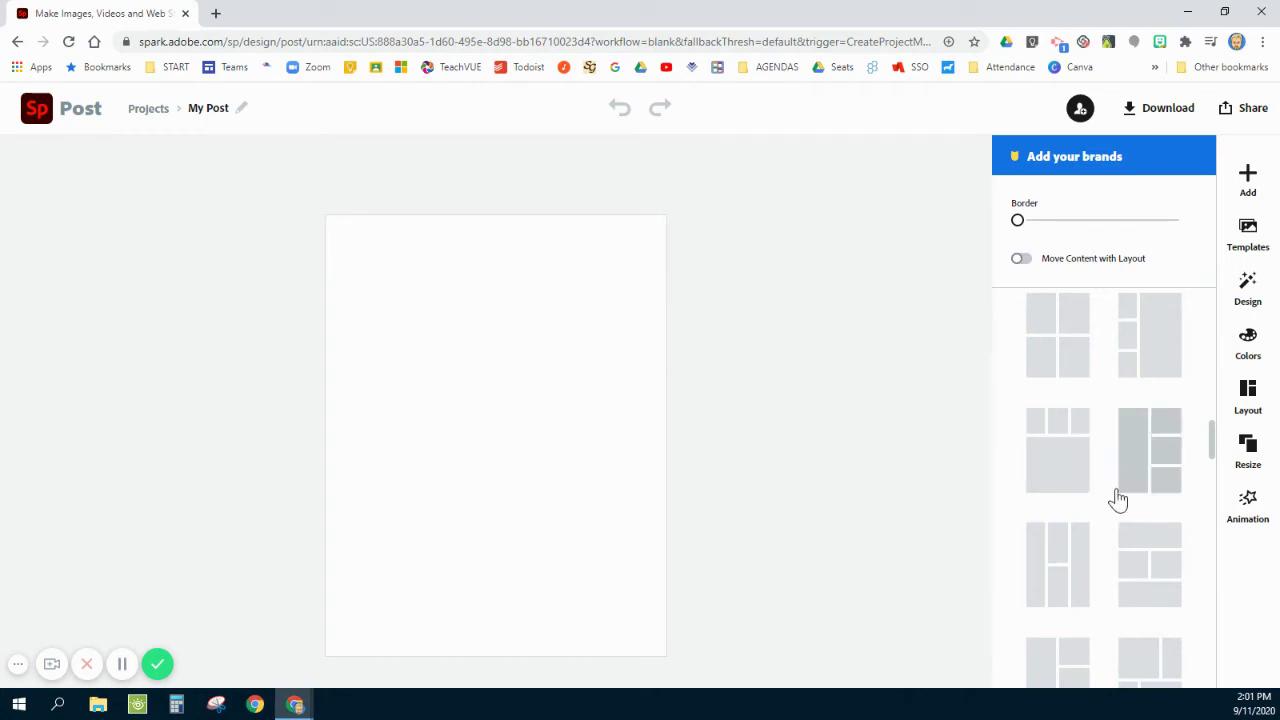
scroll(1118, 498, down, 5)
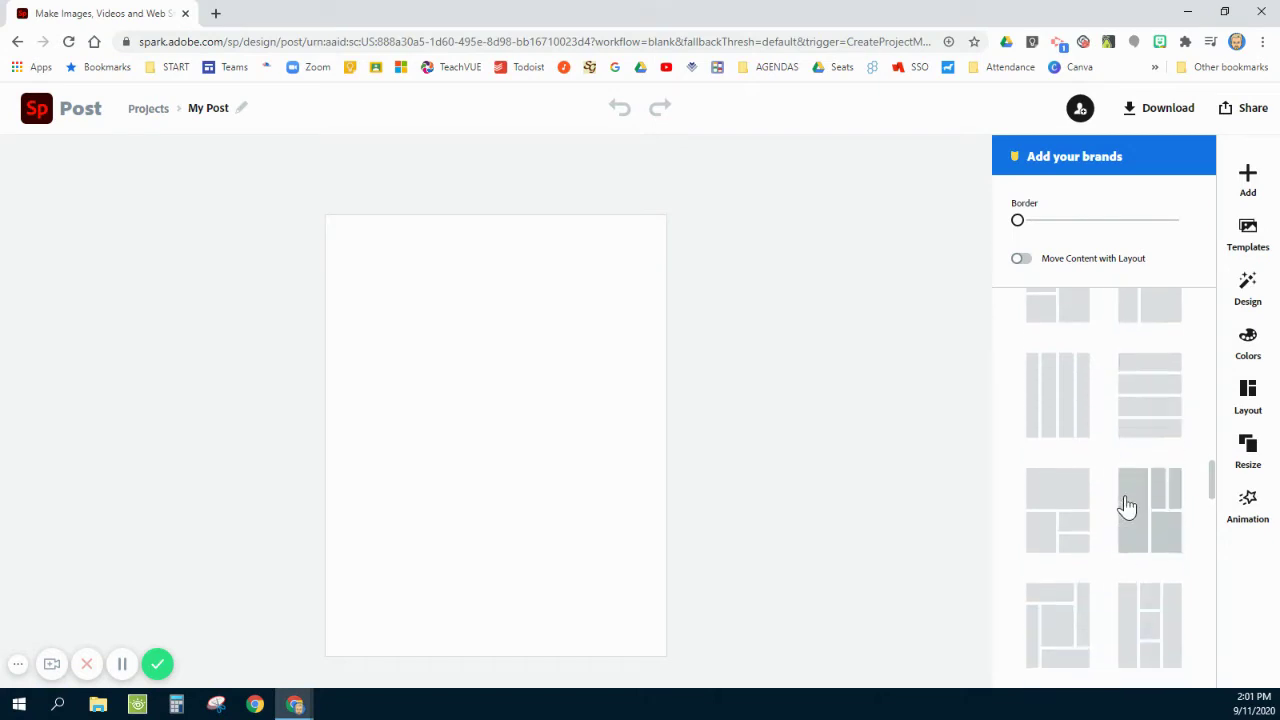
scroll(1127, 507, down, 5)
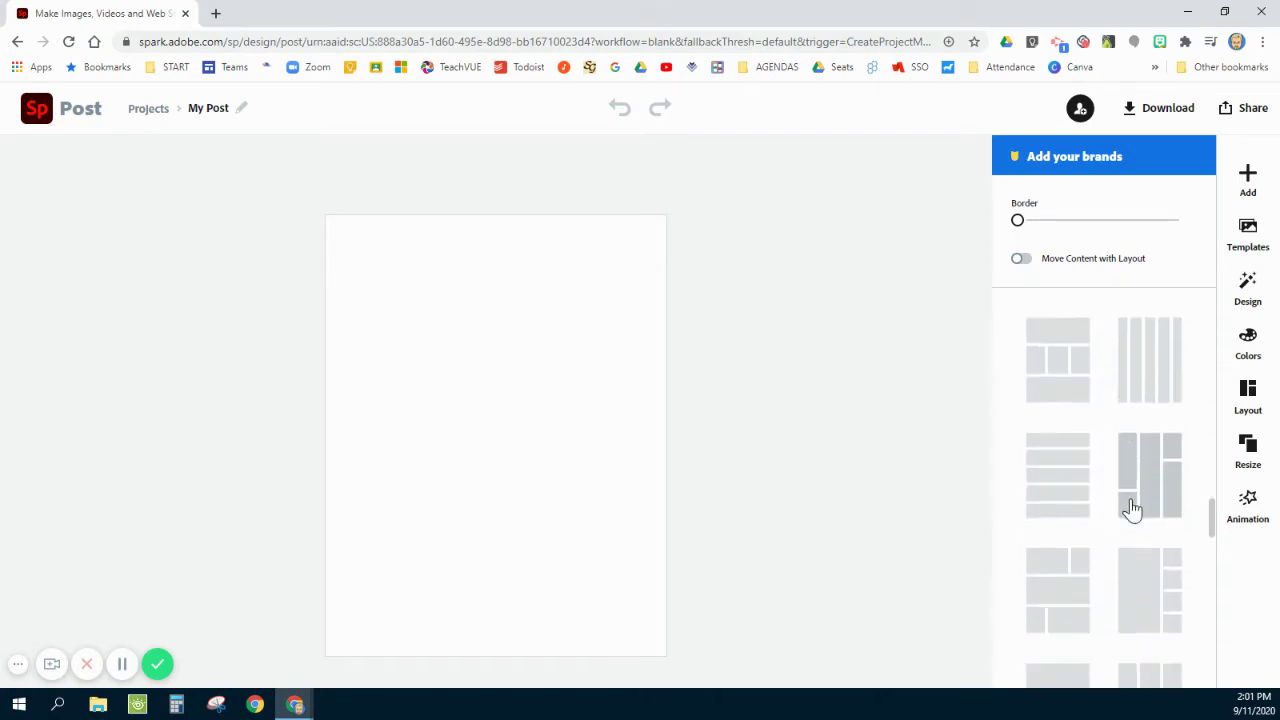
click(1060, 500)
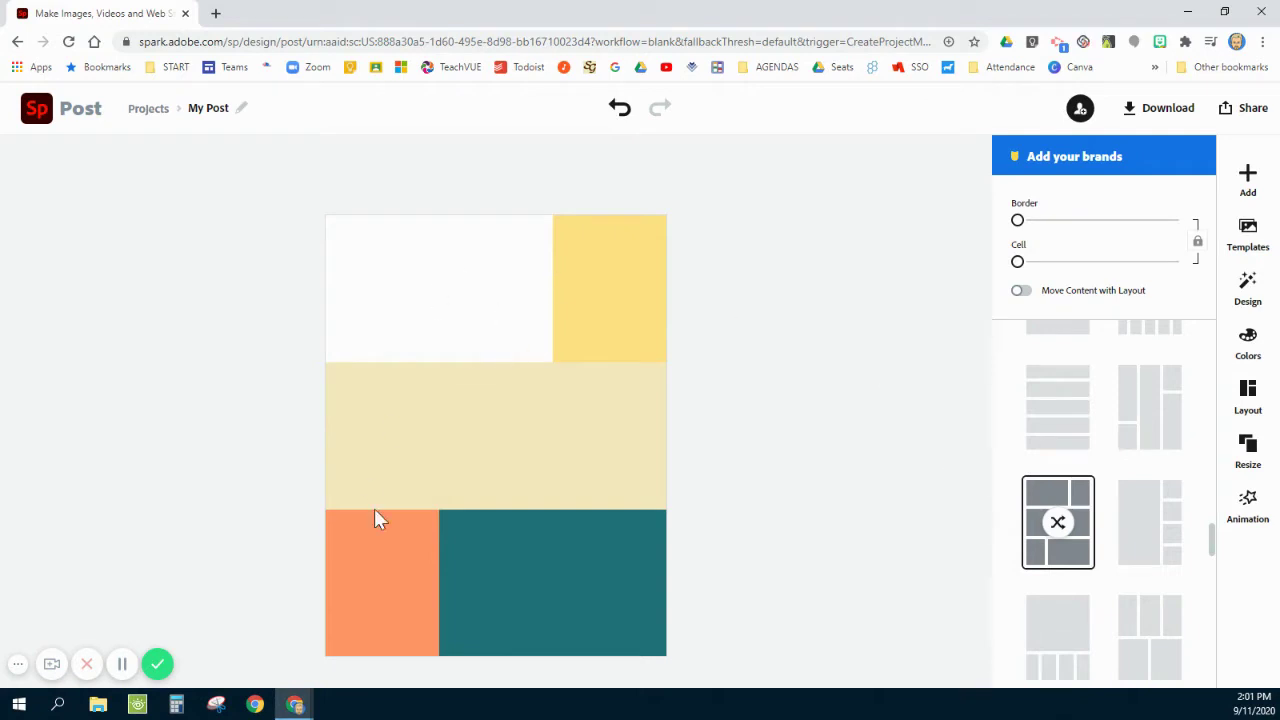
Try several colour palettes on the layout, ending on red, cream and charcoal.
click(1250, 348)
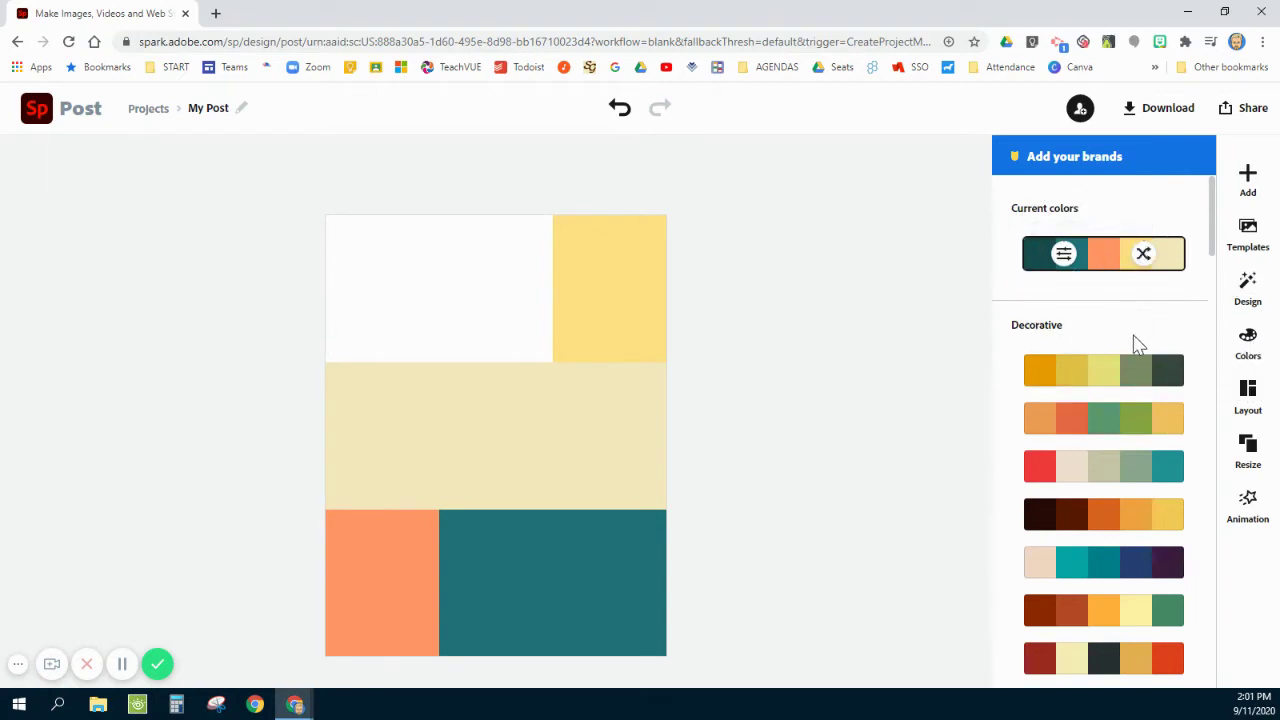
scroll(1120, 363, down, 4)
click(1105, 457)
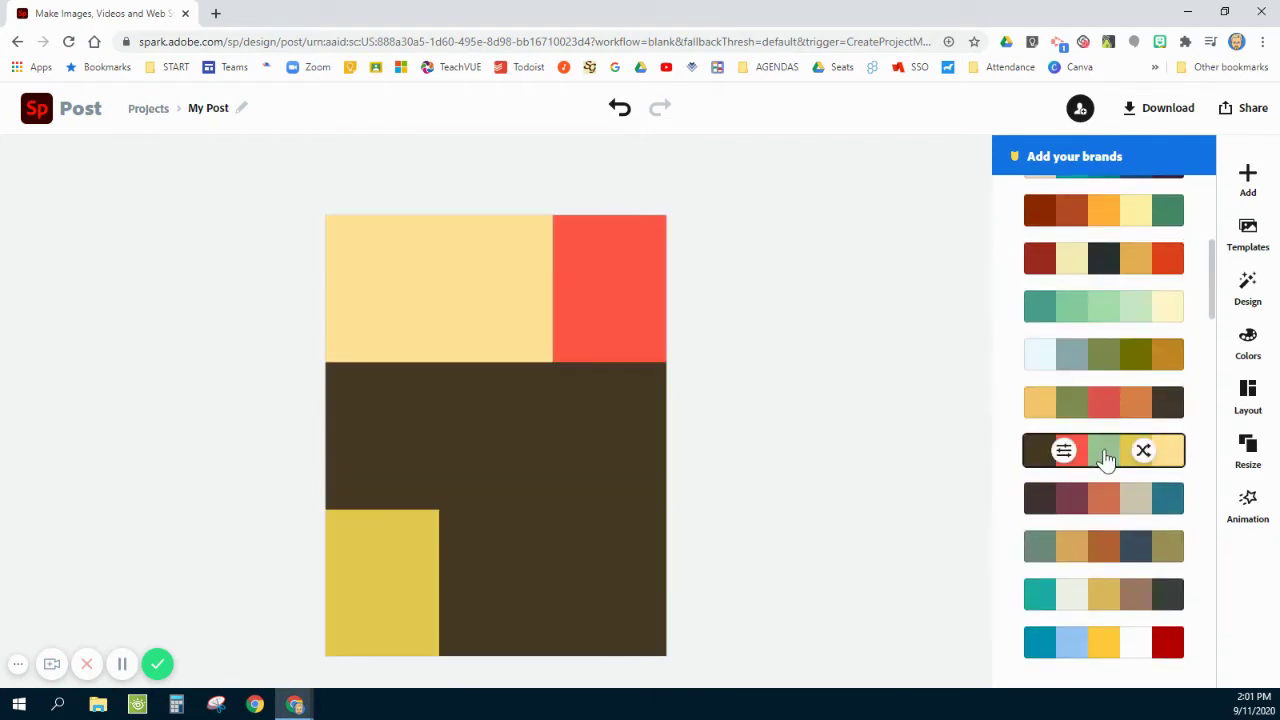
click(1122, 505)
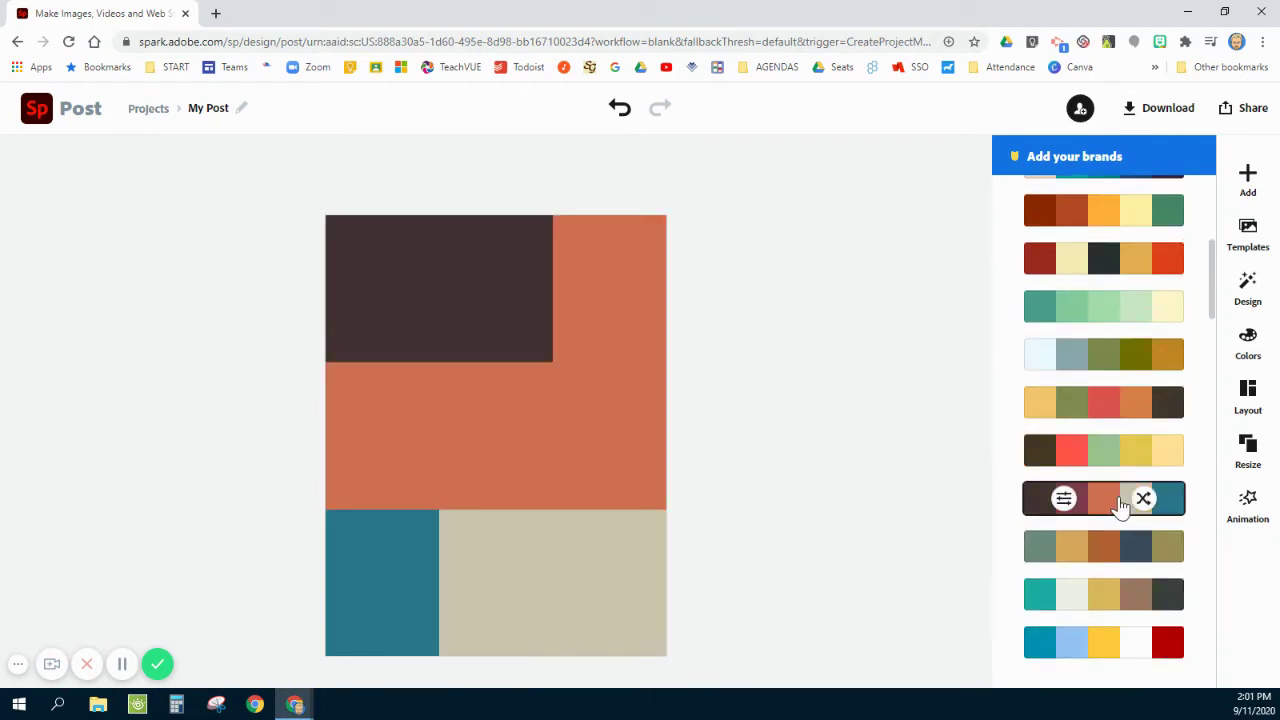
click(1110, 547)
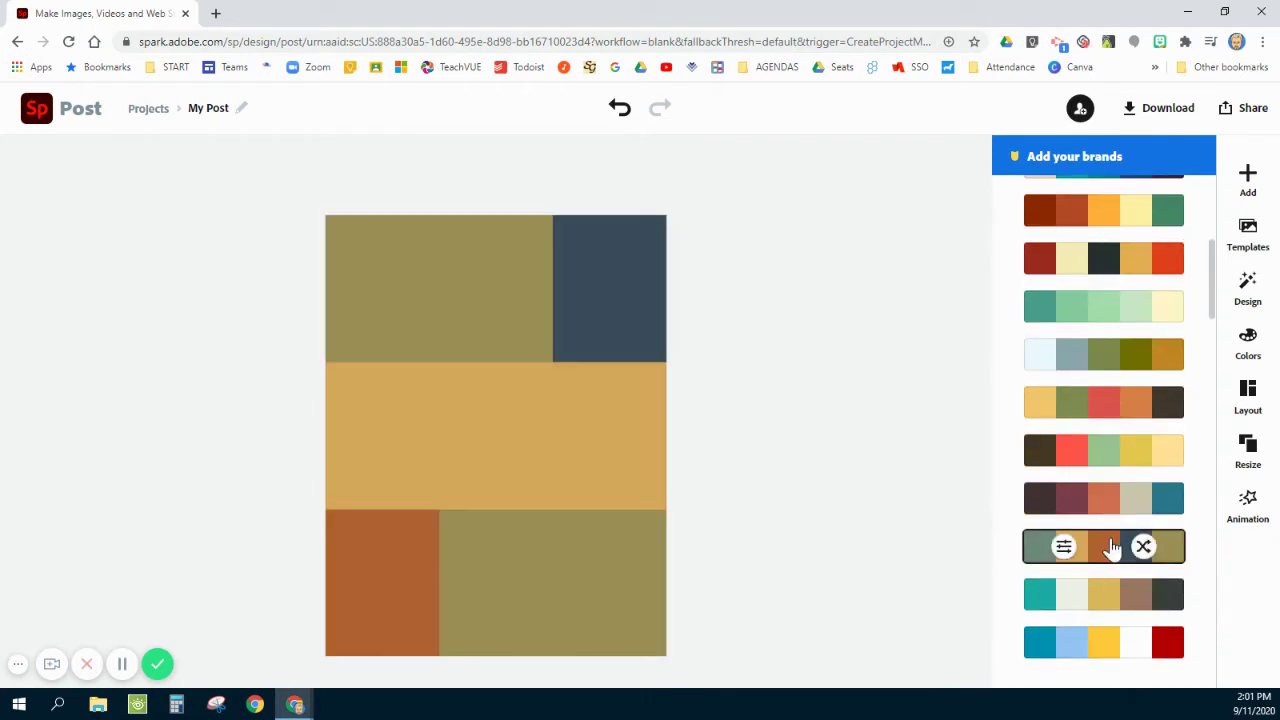
click(1110, 648)
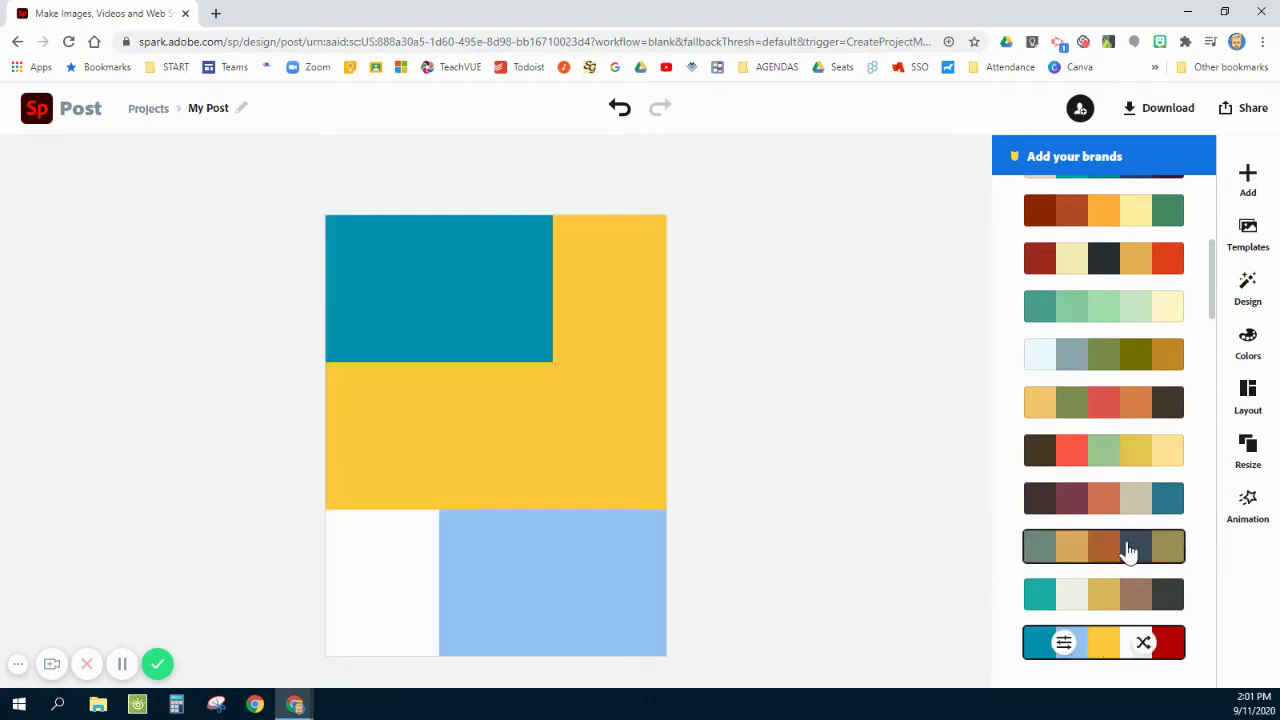
click(1110, 262)
Shuffle the colours, then apply the brown, orange and green palette with brown dominant.
click(1144, 259)
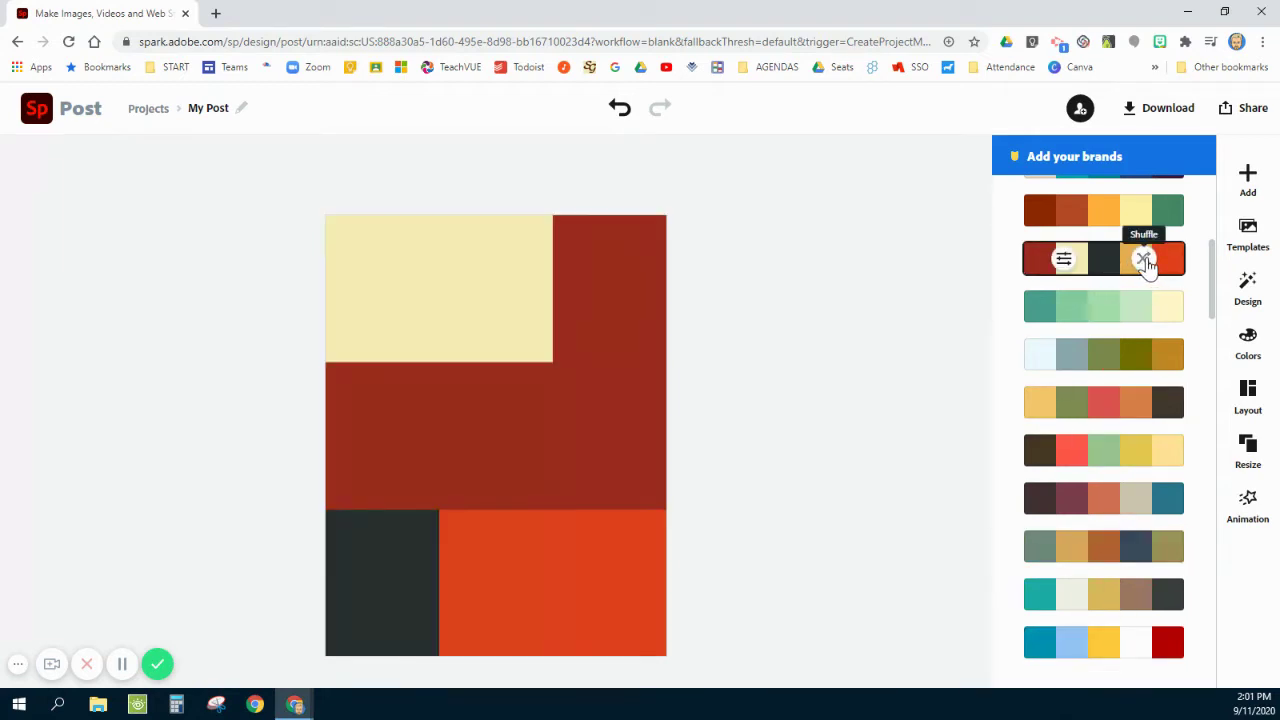
click(1144, 259)
click(1144, 259)
click(1144, 259)
click(1144, 259)
click(1144, 259)
click(1144, 259)
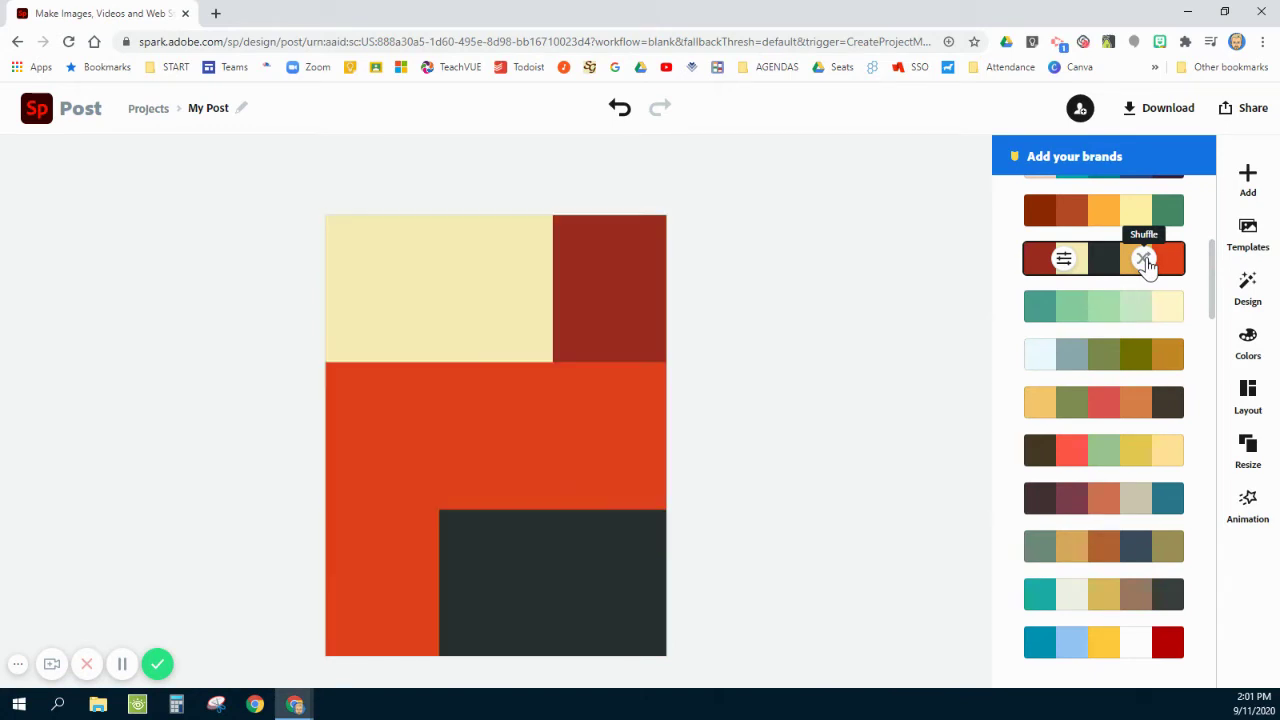
click(1144, 259)
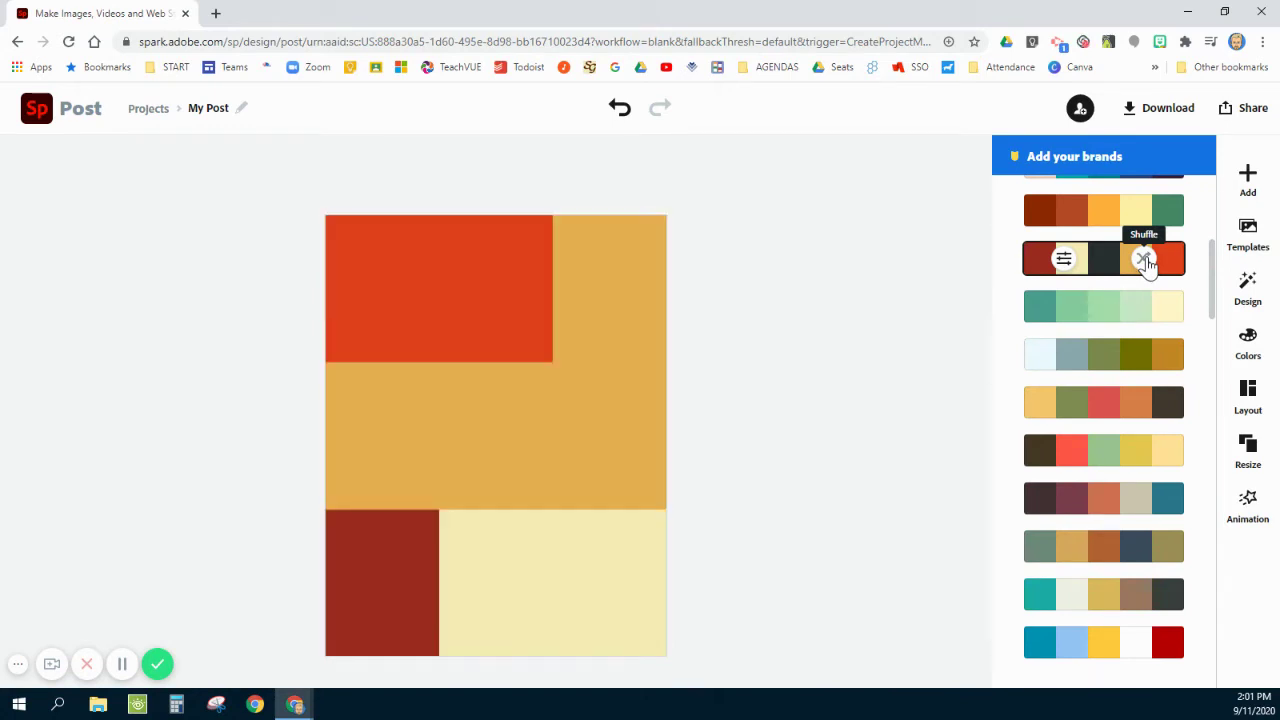
click(1144, 259)
click(1140, 212)
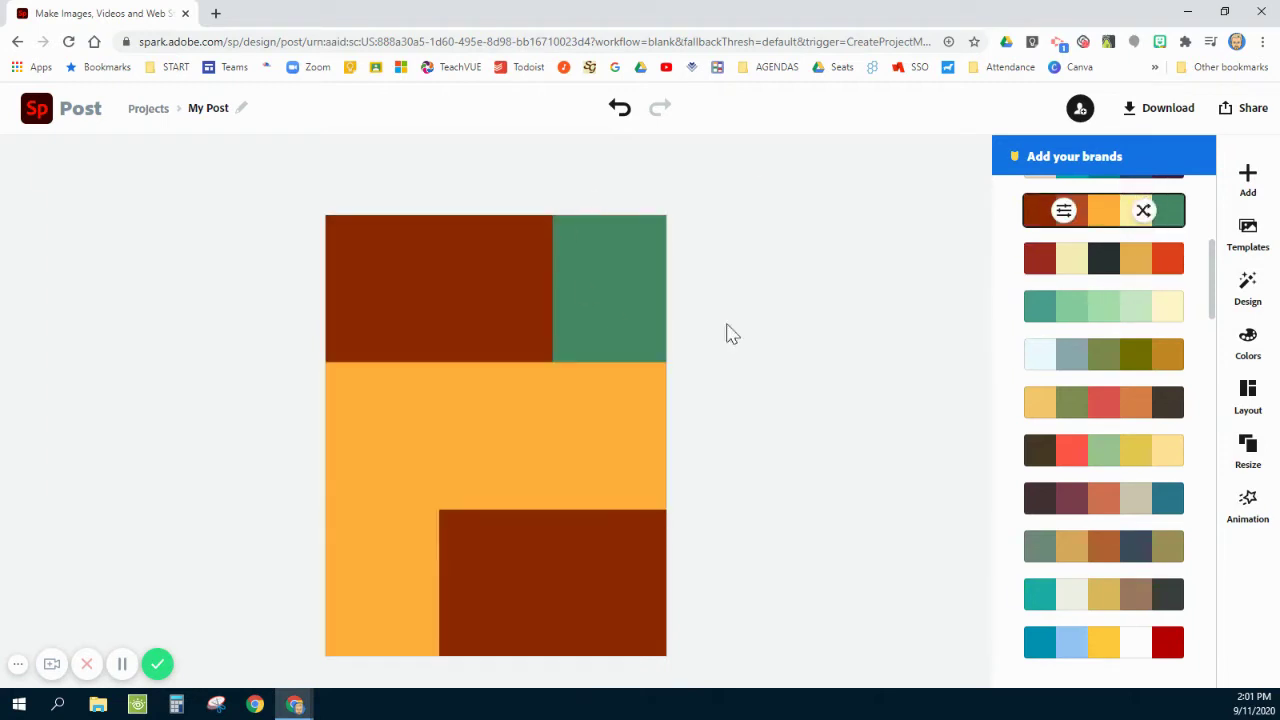
click(1143, 210)
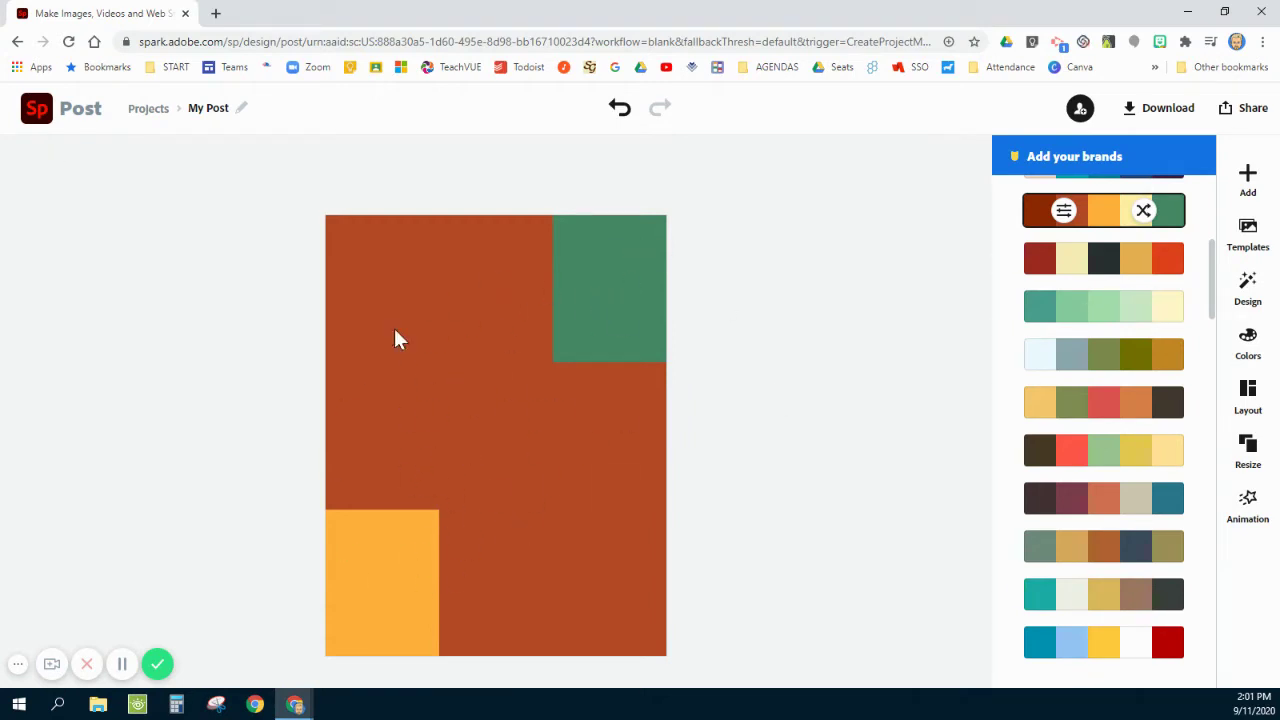
Title the project with the student's name plus 'Inspiration' and set the tile Border to 1.
click(208, 115)
click(226, 142)
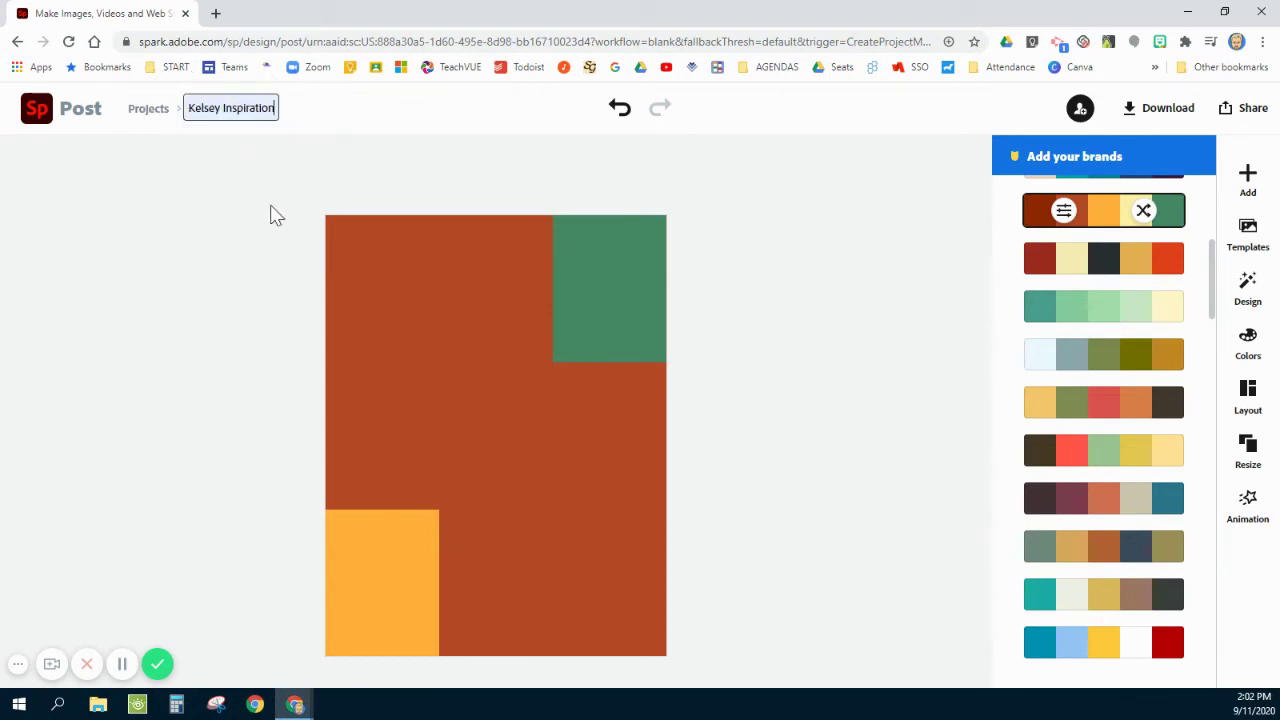
click(786, 316)
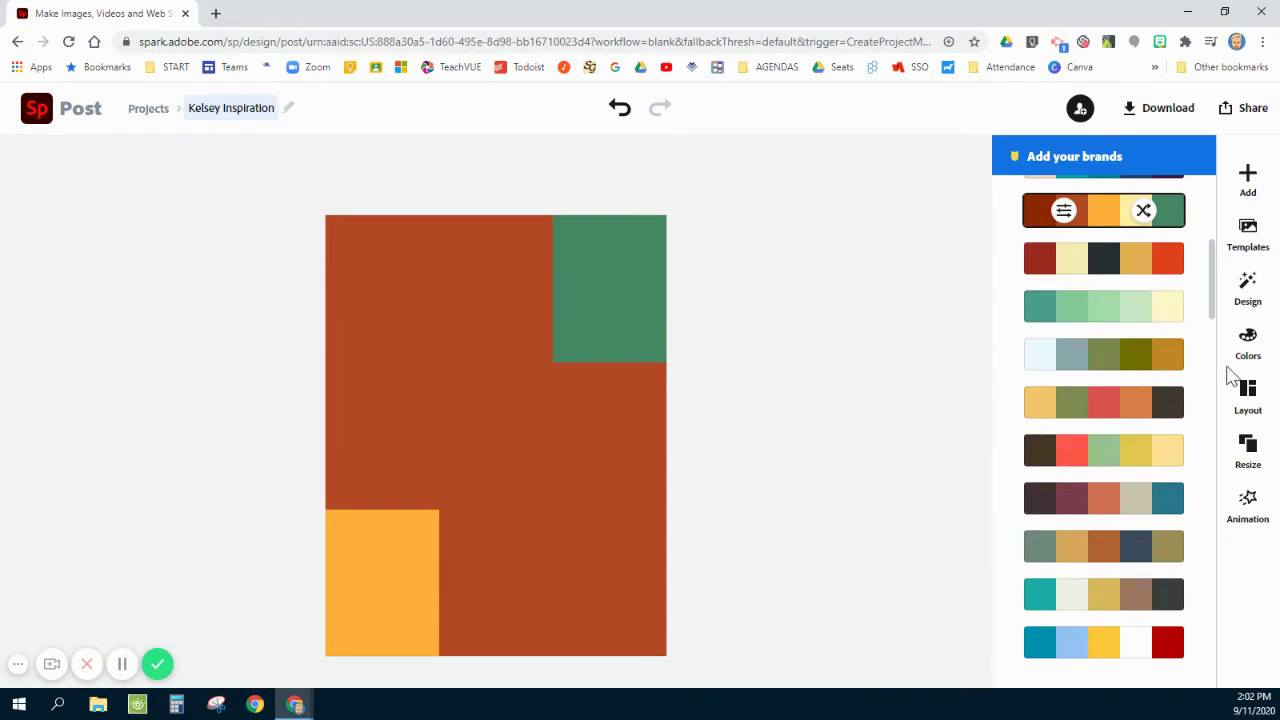
click(1256, 405)
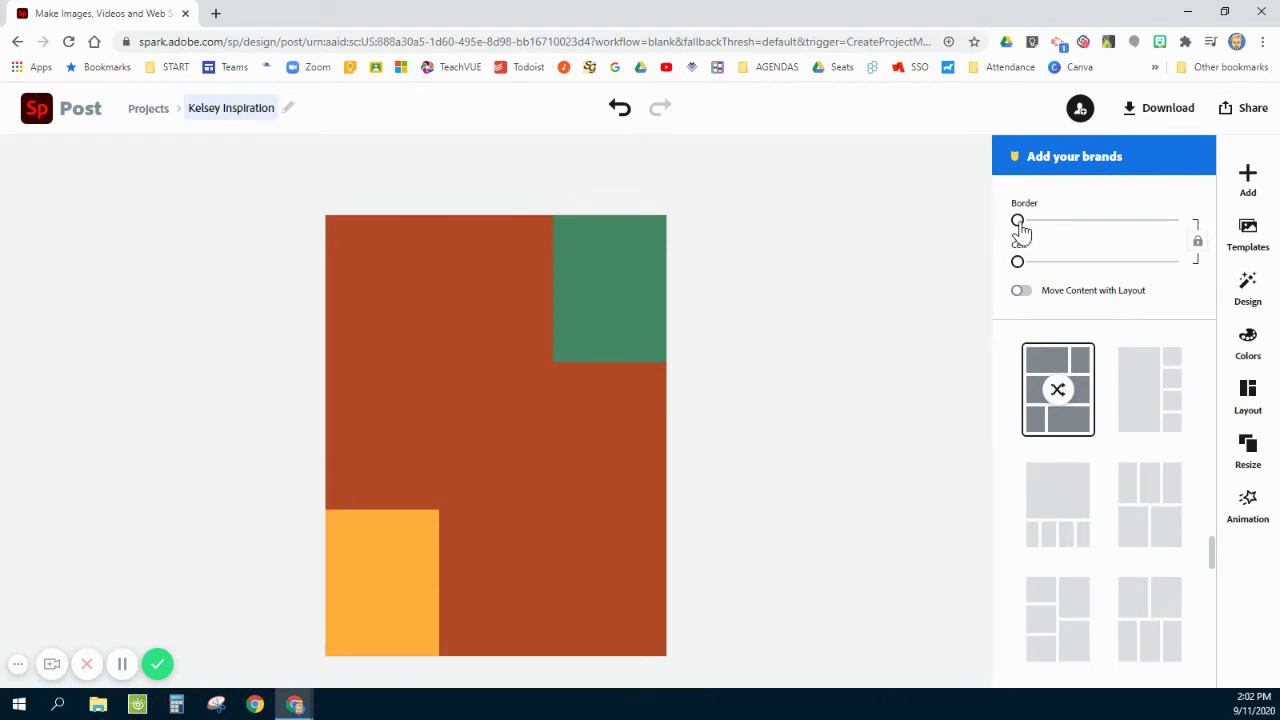
drag(1020, 228, 971, 228)
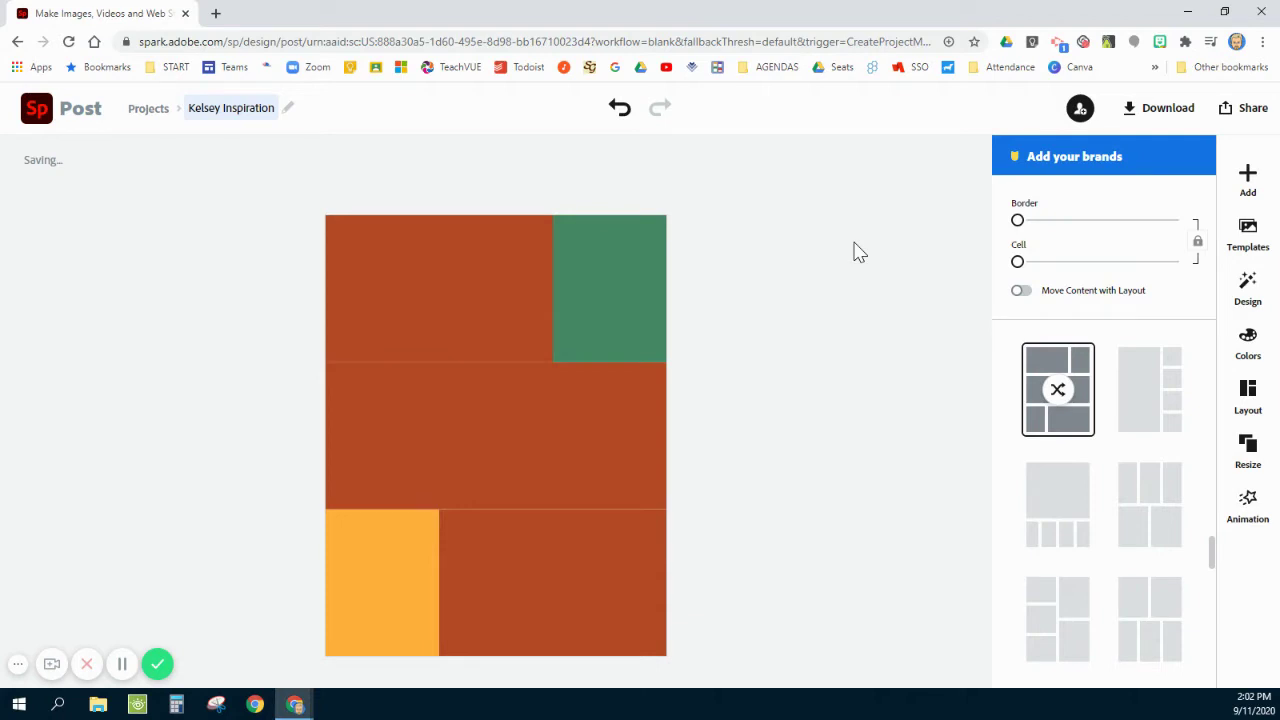
Select the top-left brown cell and show its Add photos source options.
click(465, 292)
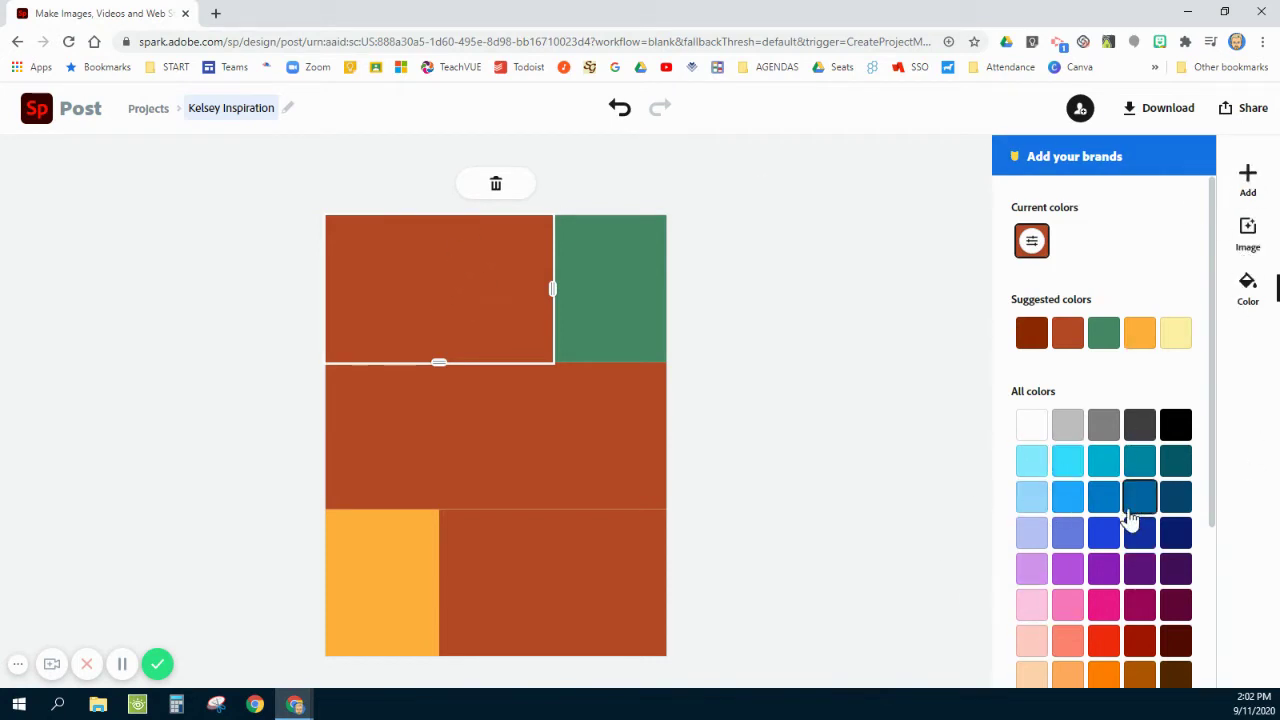
click(1248, 232)
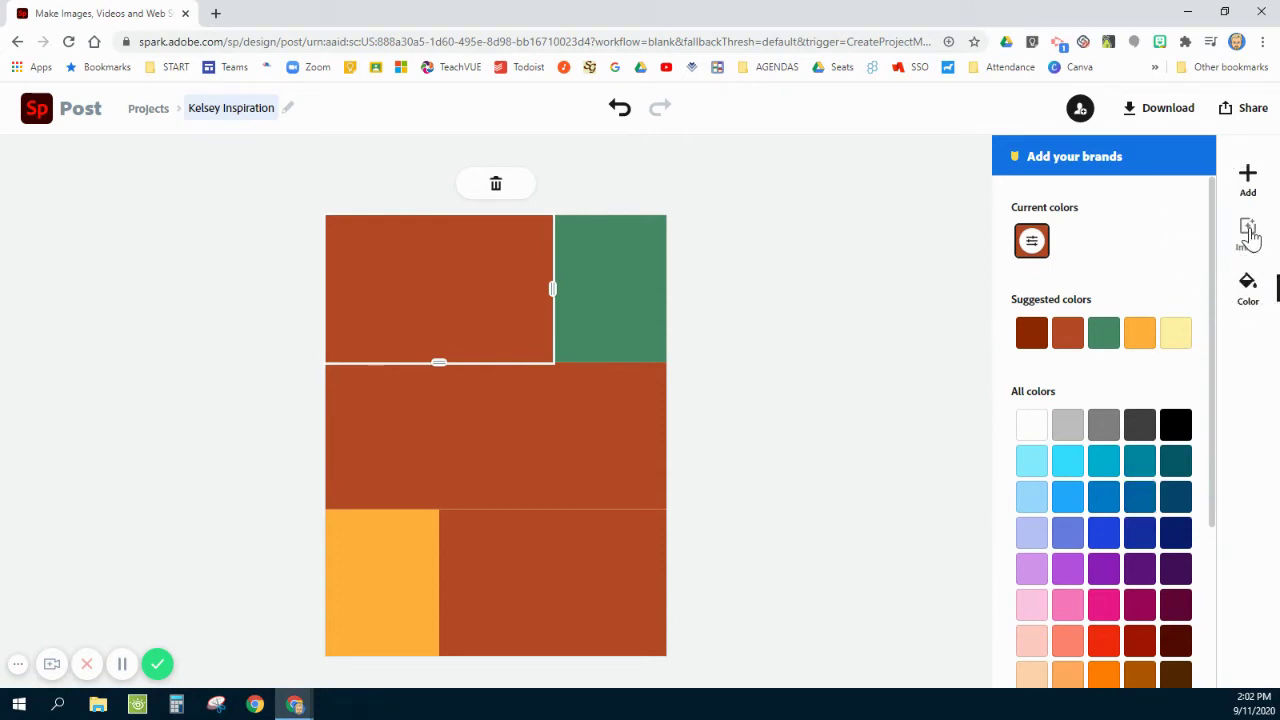
click(1249, 233)
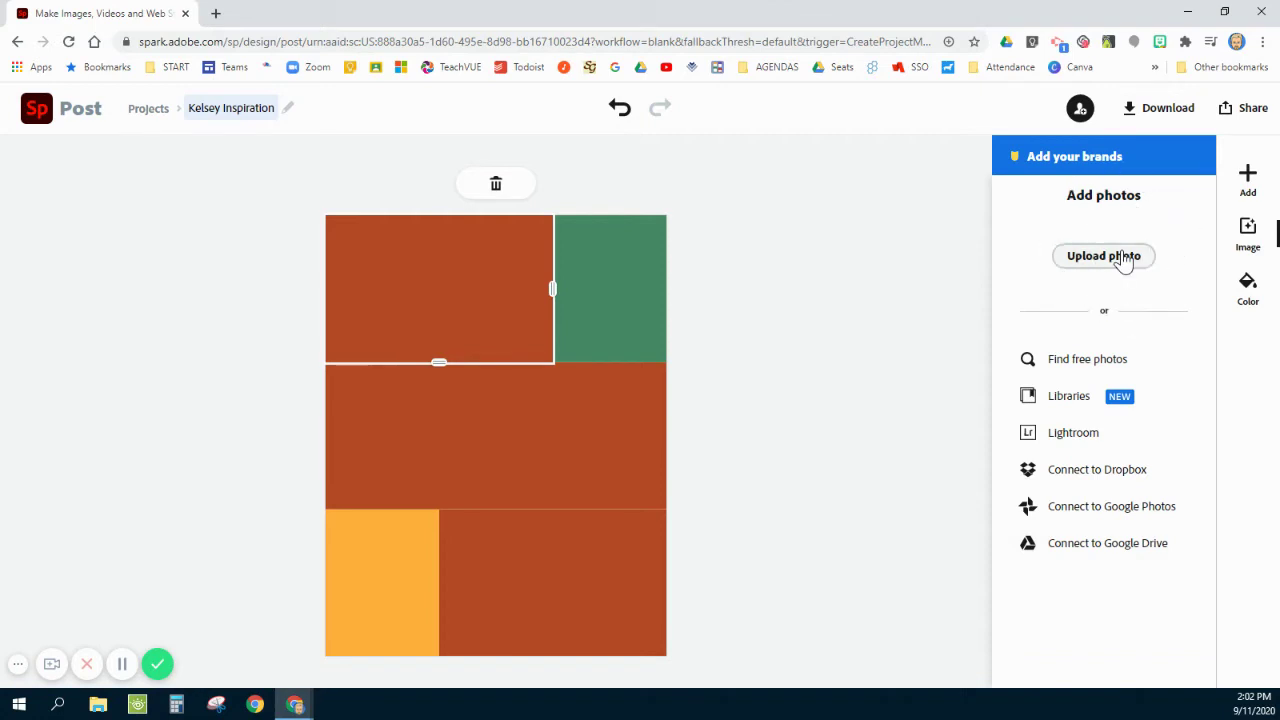
click(1090, 366)
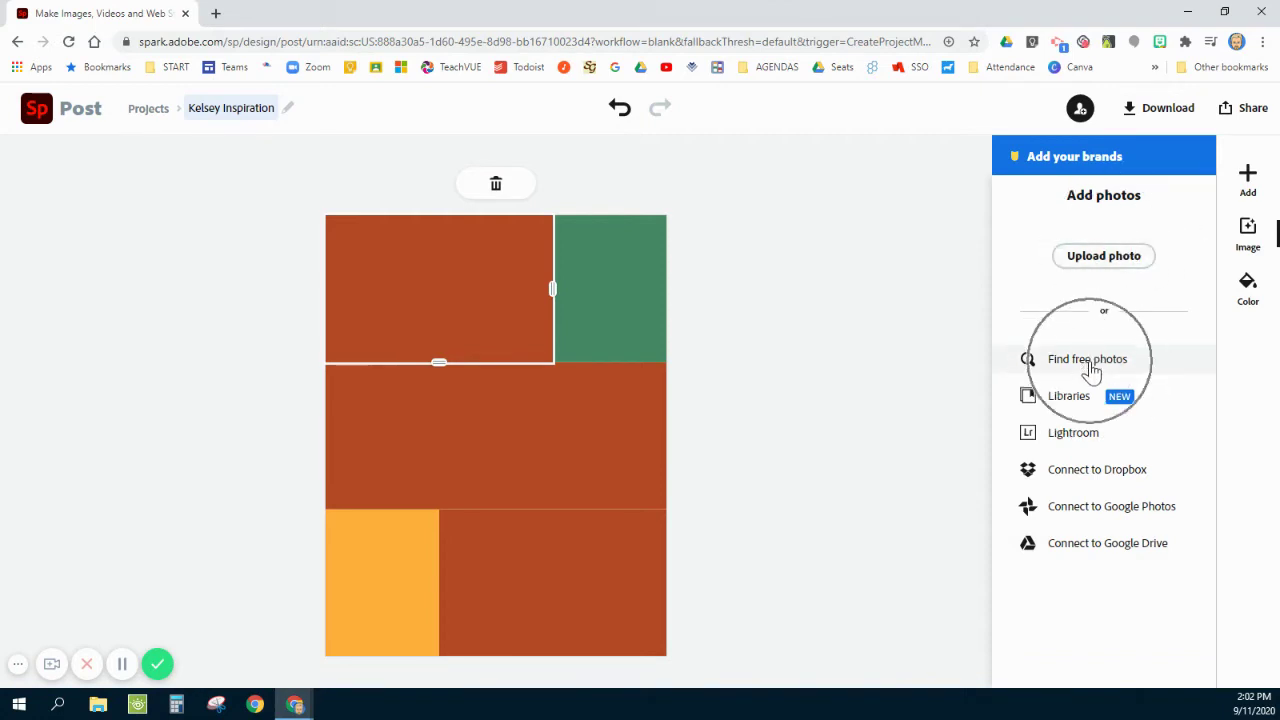
click(1090, 368)
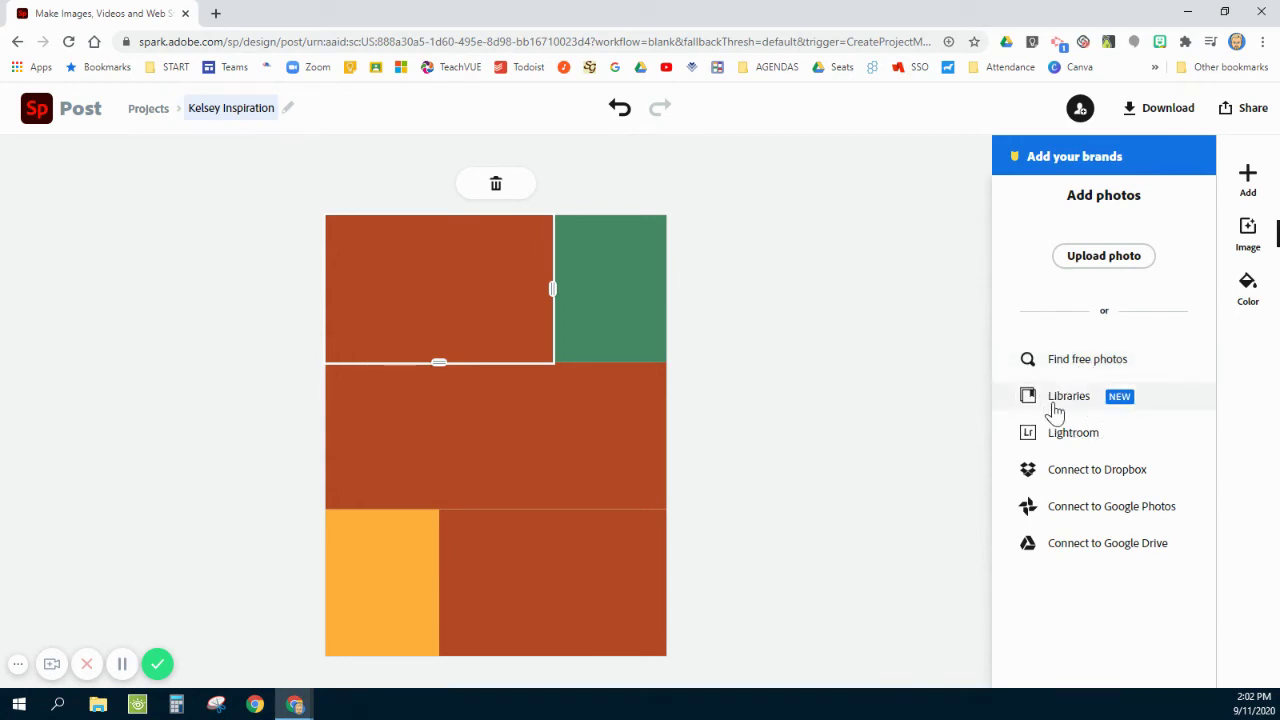
click(1085, 548)
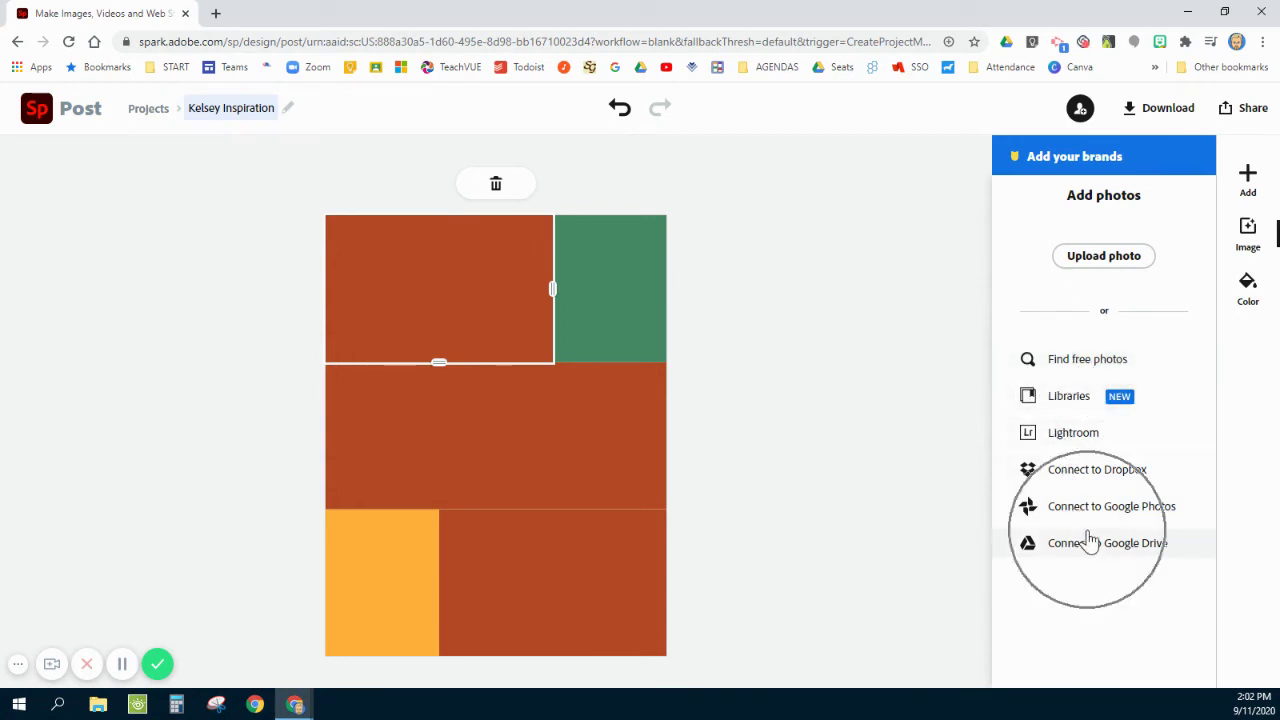
Upload the 'vacation' photo from the computer into the top-left cell.
click(1106, 260)
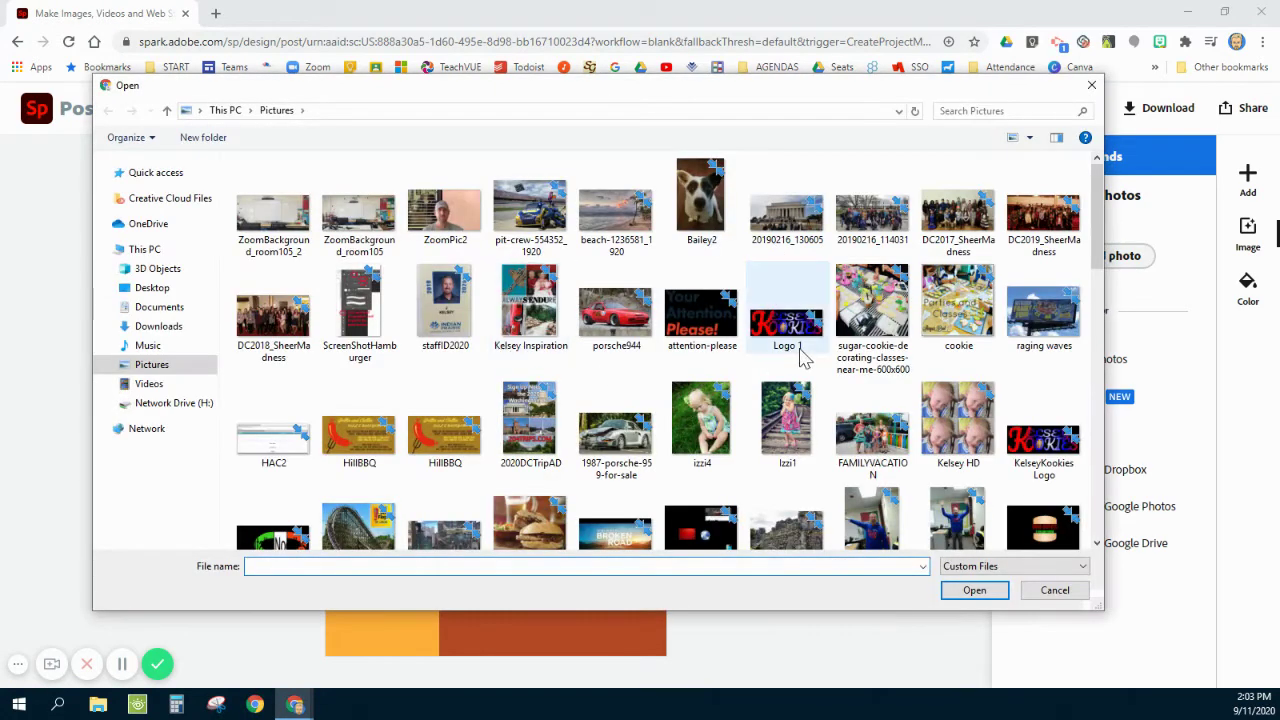
scroll(800, 358, down, 15)
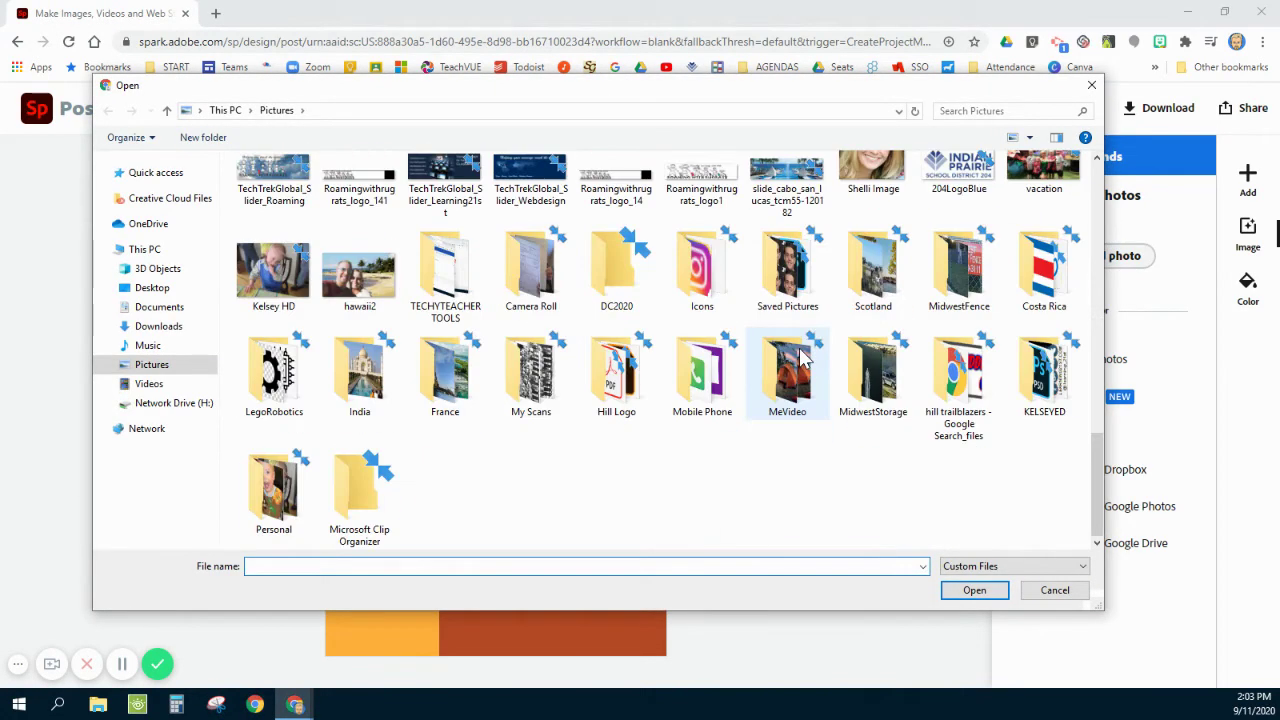
scroll(800, 358, up, 1)
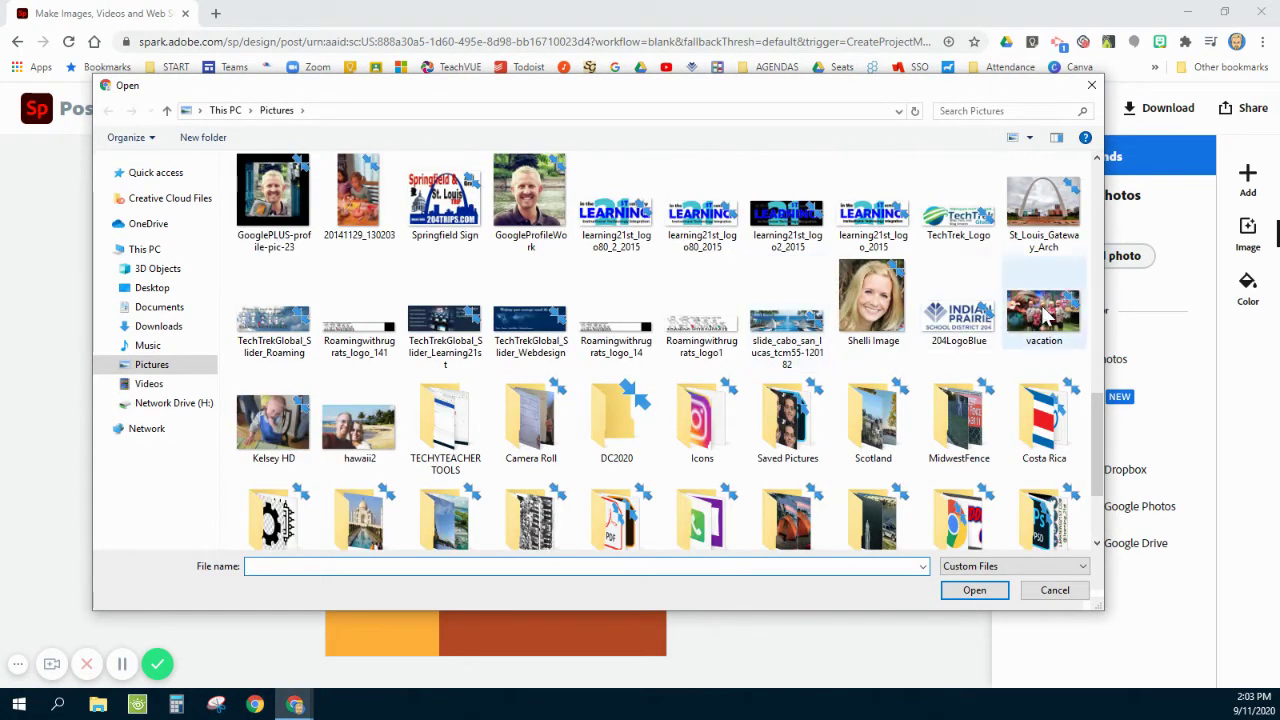
click(1047, 316)
click(972, 590)
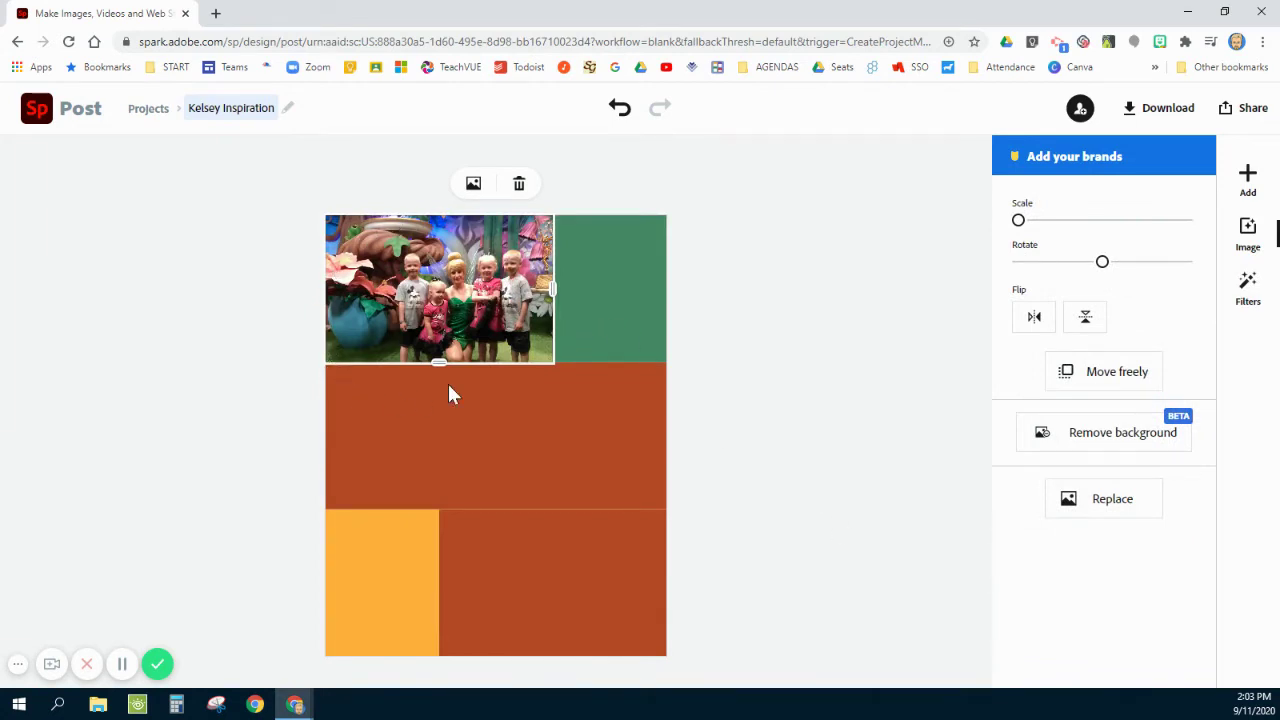
Shift the photo left, enlarge it slightly and reset its rotation to 0°.
drag(487, 320, 466, 302)
drag(1018, 221, 1023, 221)
mouse_move(1108, 266)
drag(1108, 266, 1104, 268)
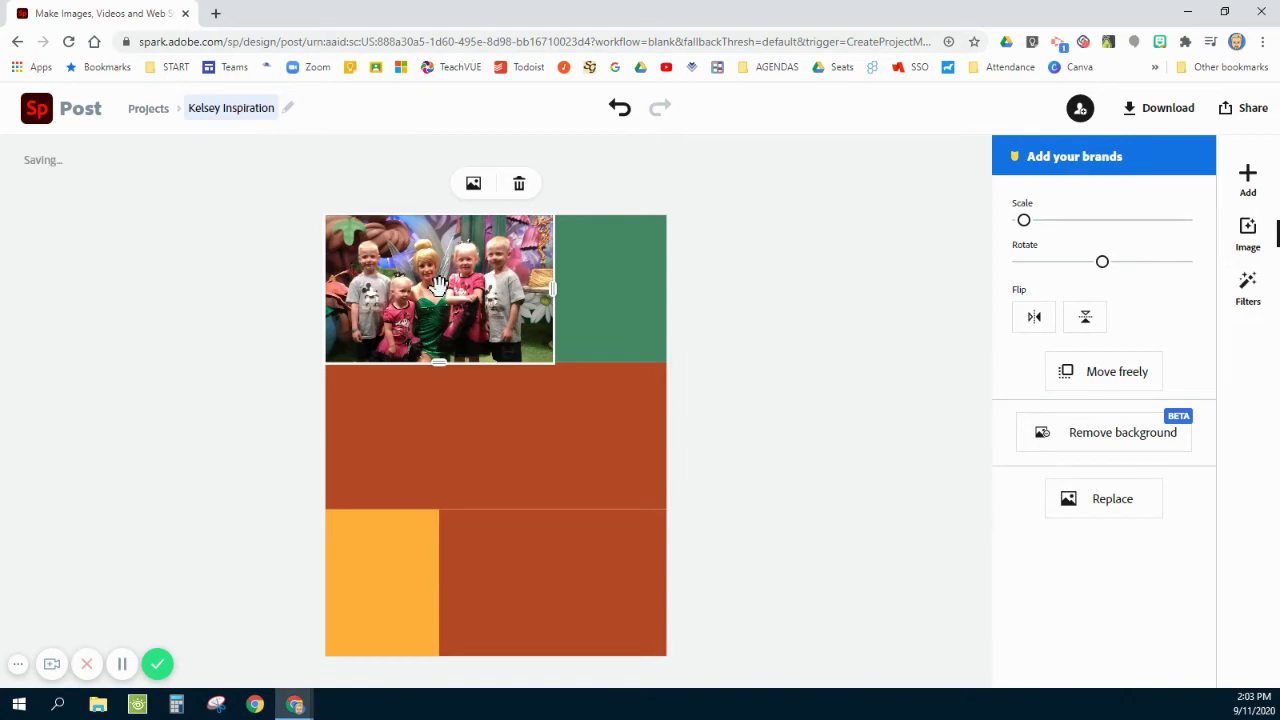
Select the green top-right block and search free photos for 'rocky mountians'.
click(805, 348)
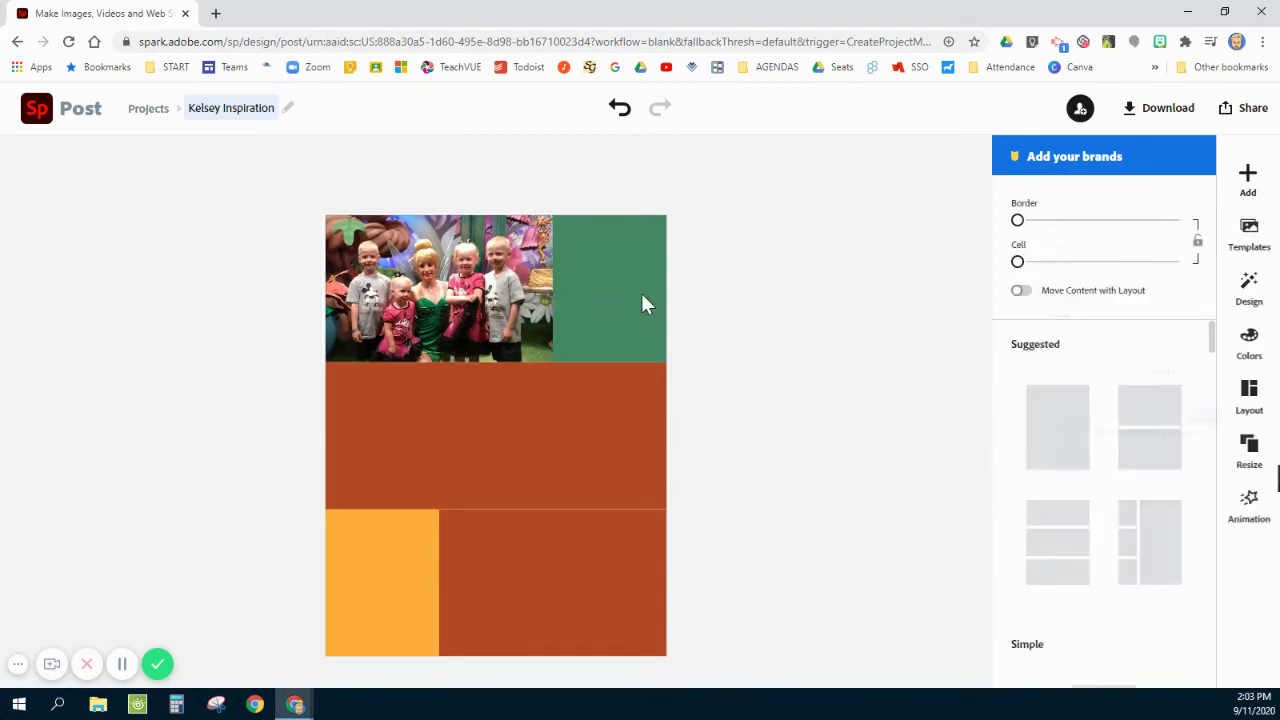
click(626, 290)
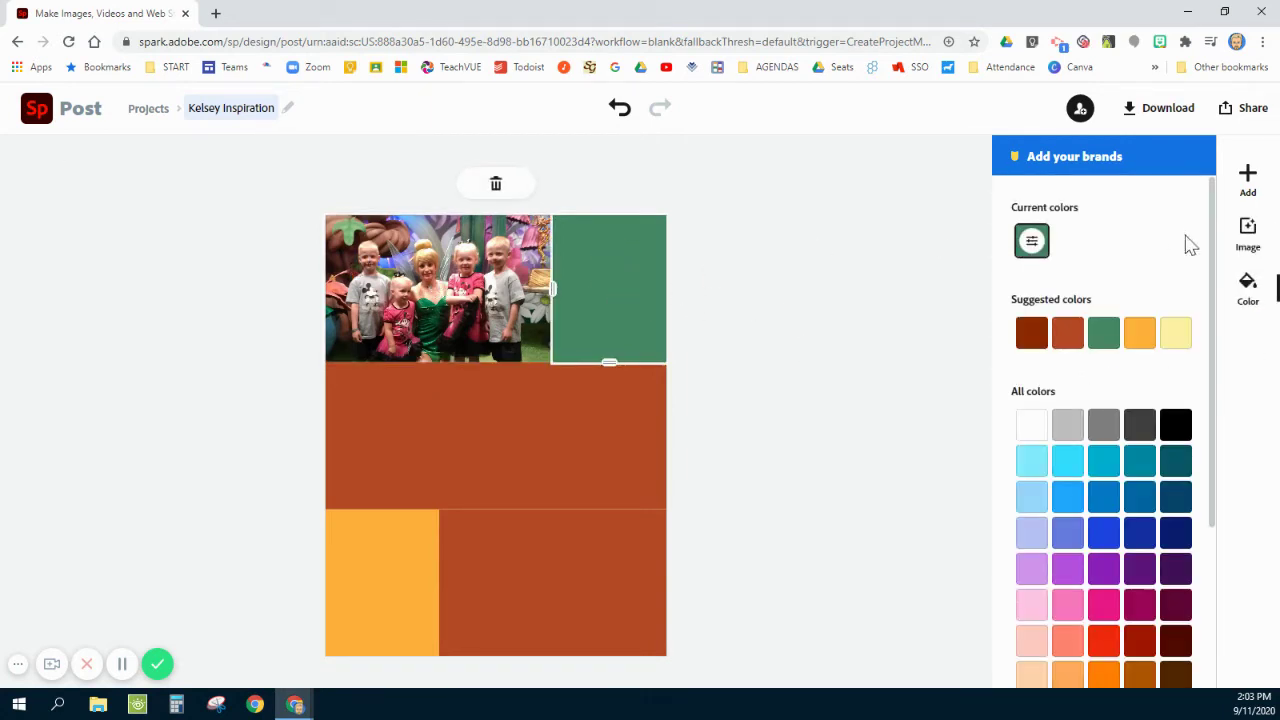
click(1248, 236)
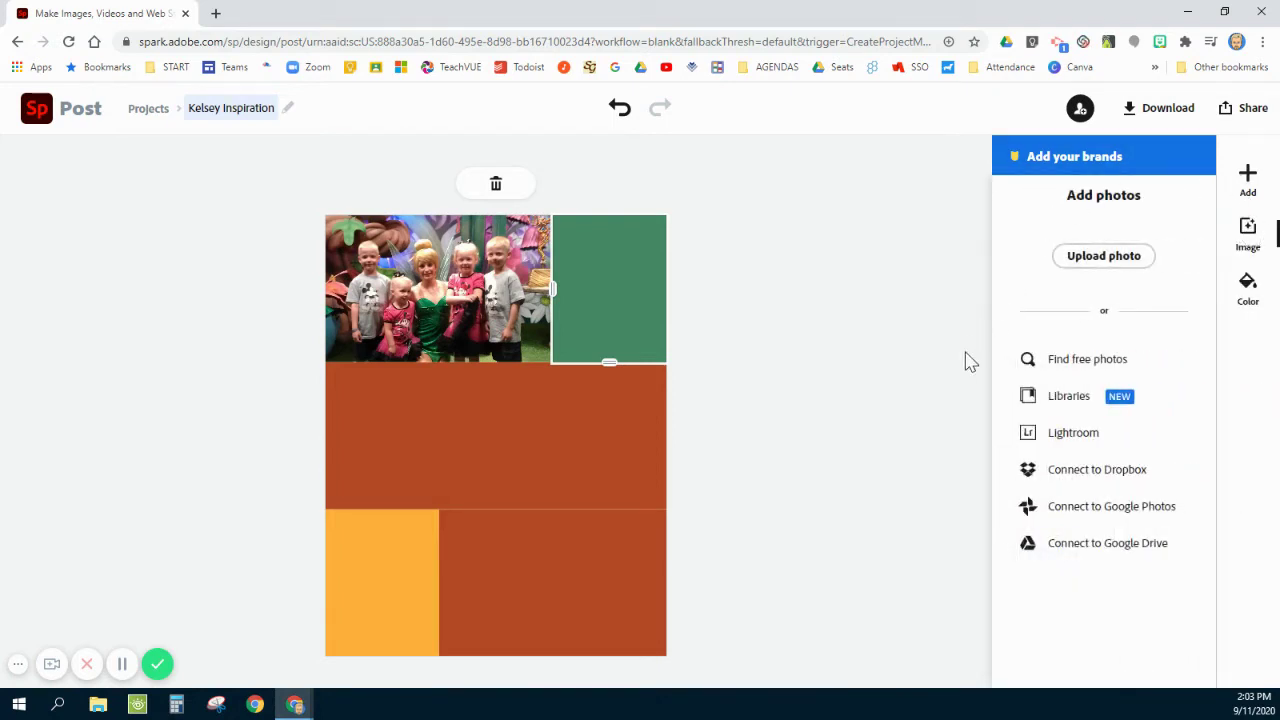
click(1107, 370)
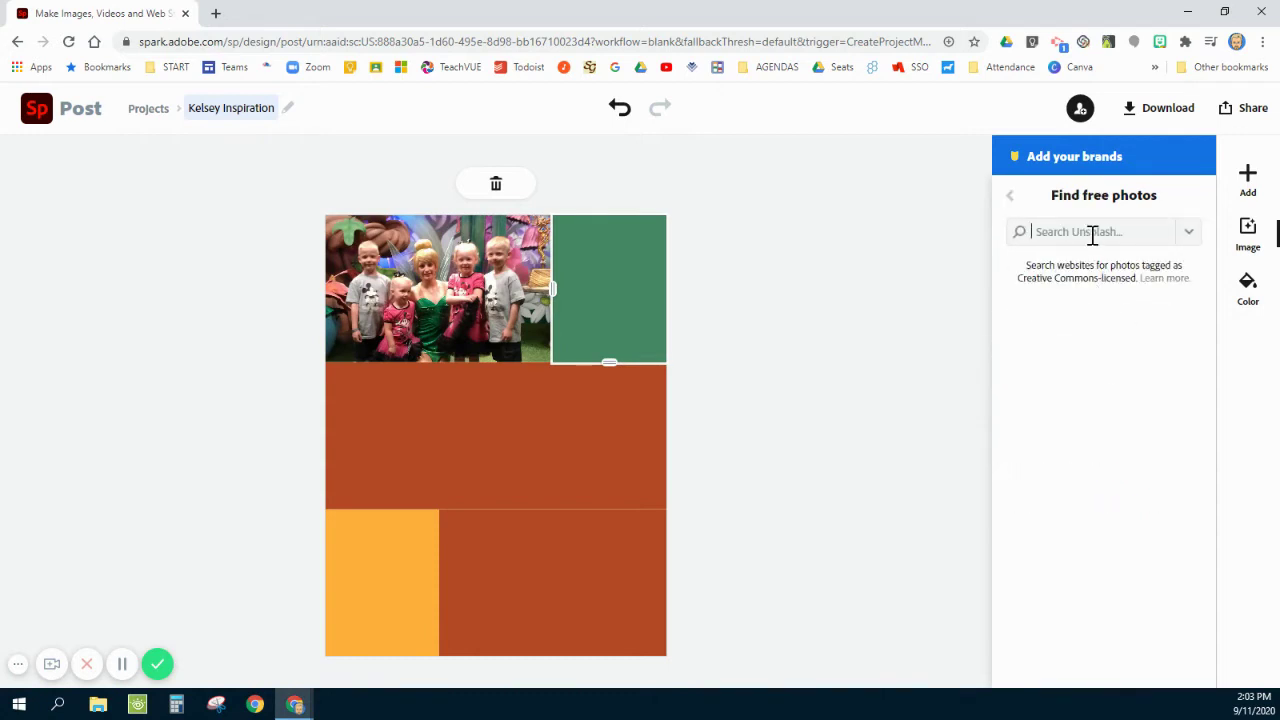
text(rocky mountians)
key(Return)
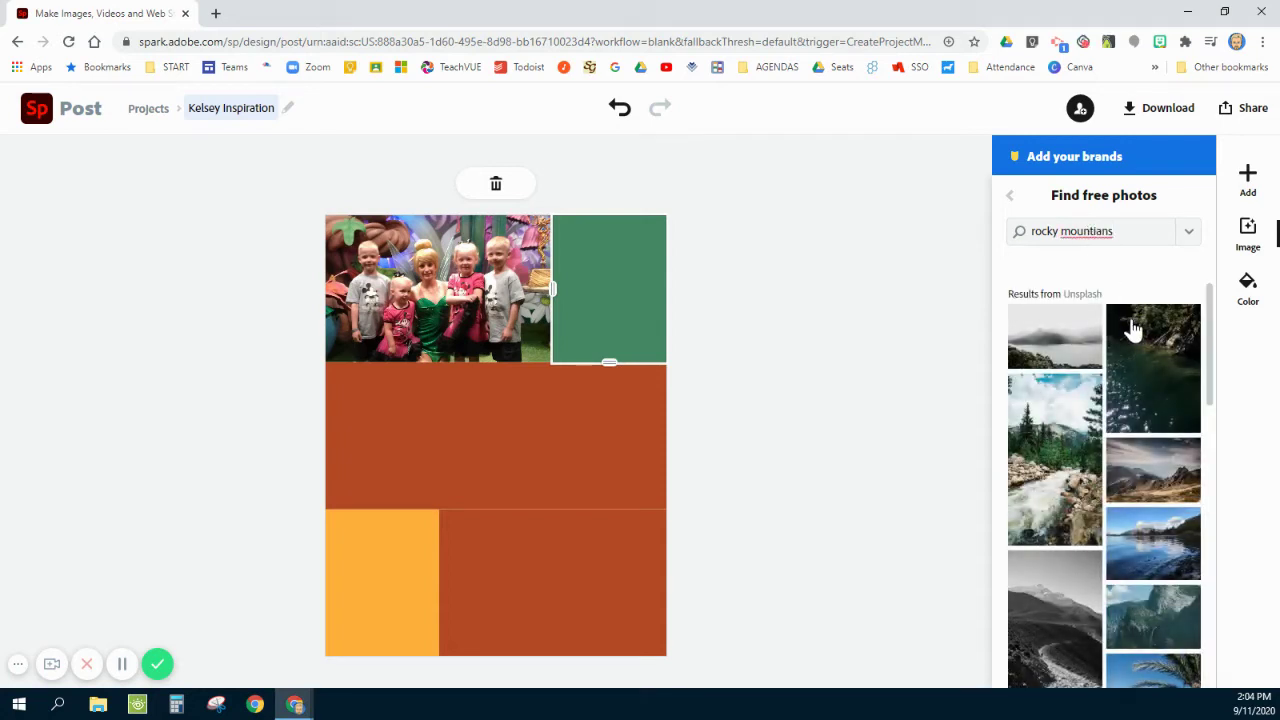
Place the waterfall result in the green block and shift it to show the peaks.
scroll(1160, 580, down, 1)
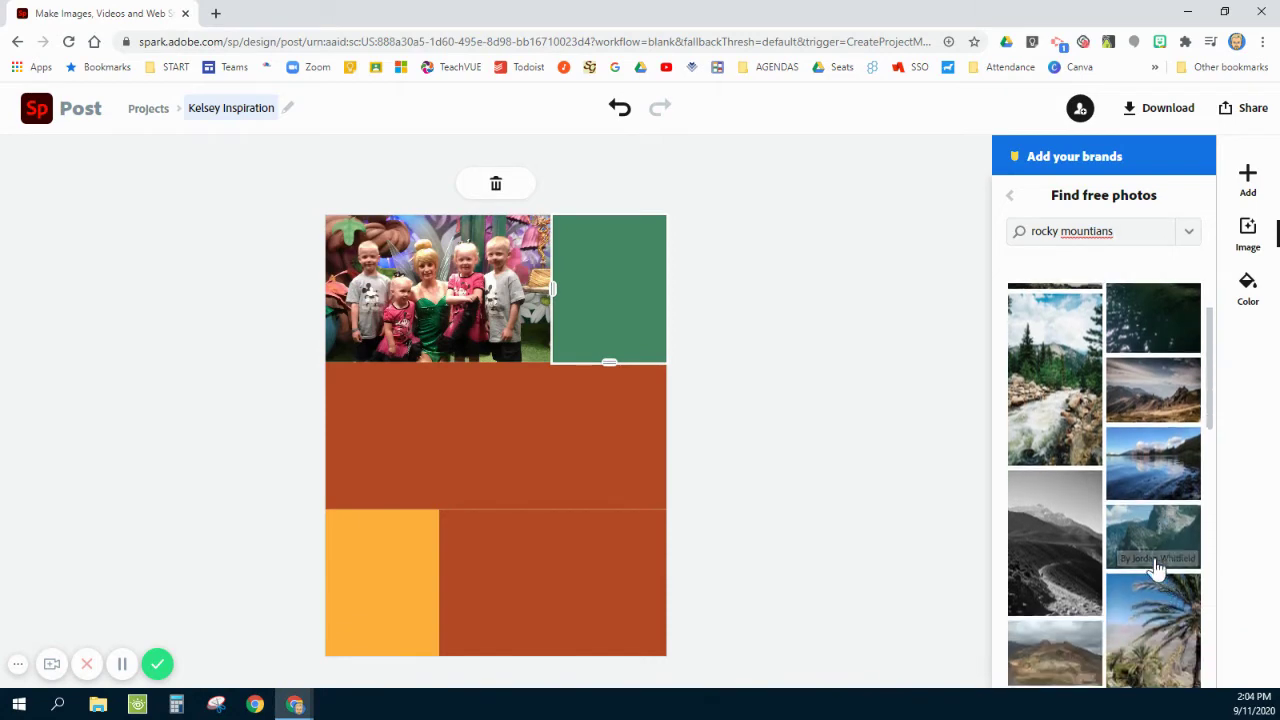
click(1073, 400)
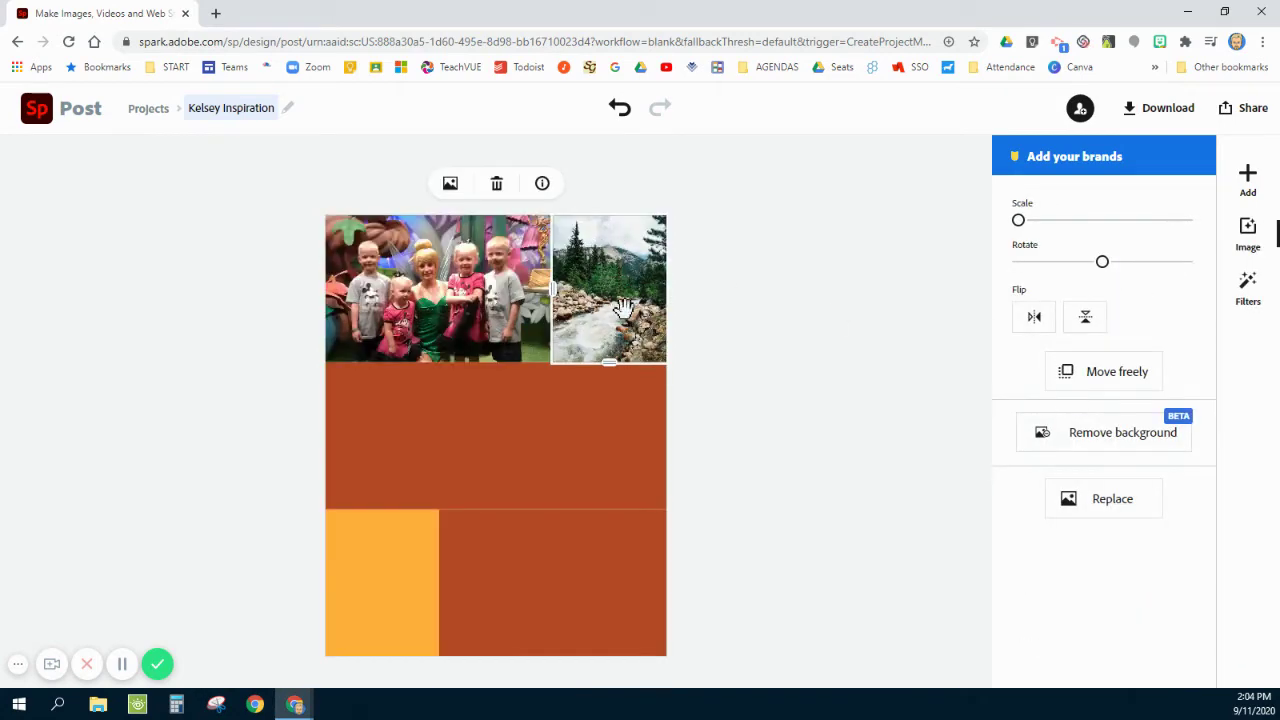
drag(615, 298, 618, 335)
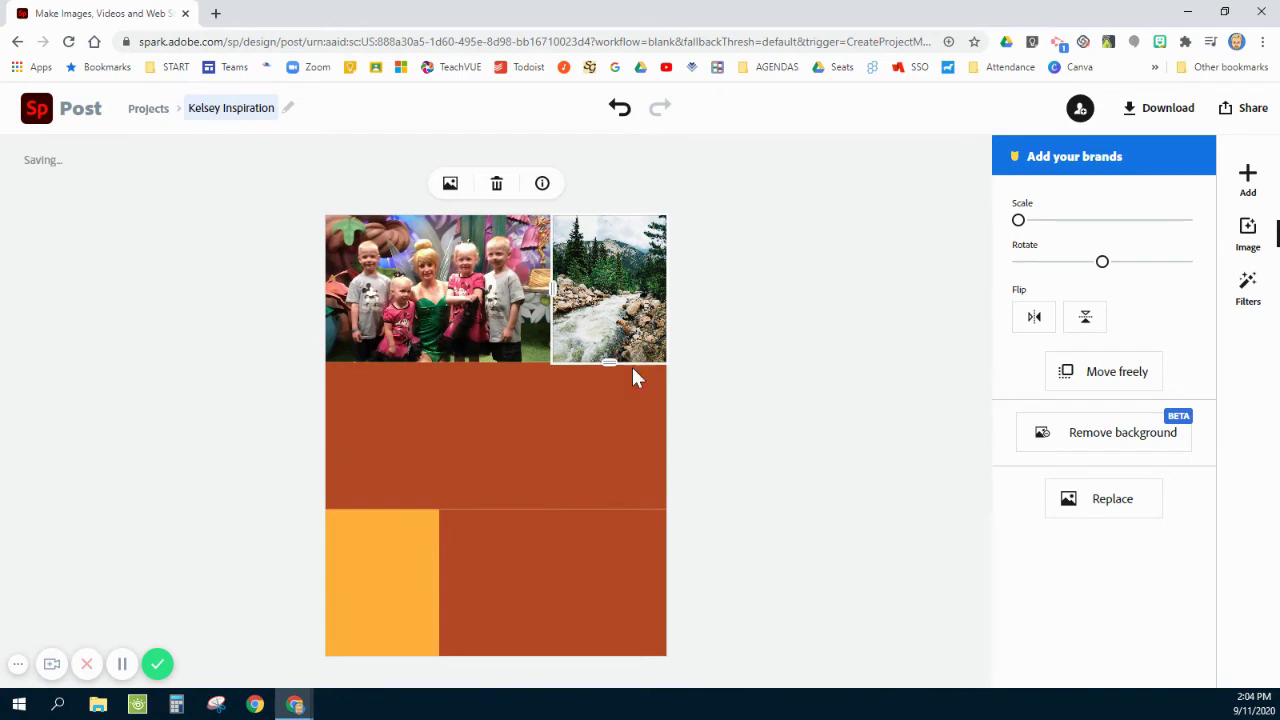
Select the yellow bottom-left cell and bring up its photo sources panel.
click(447, 443)
click(396, 540)
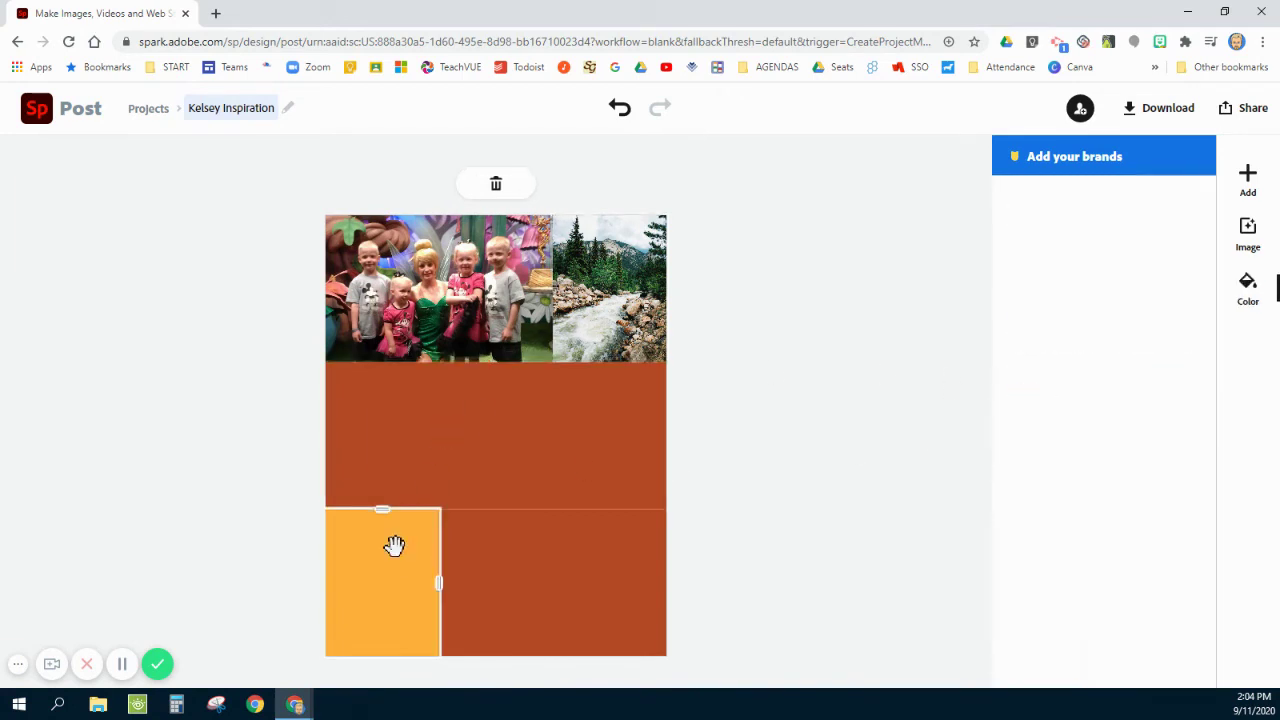
click(1248, 232)
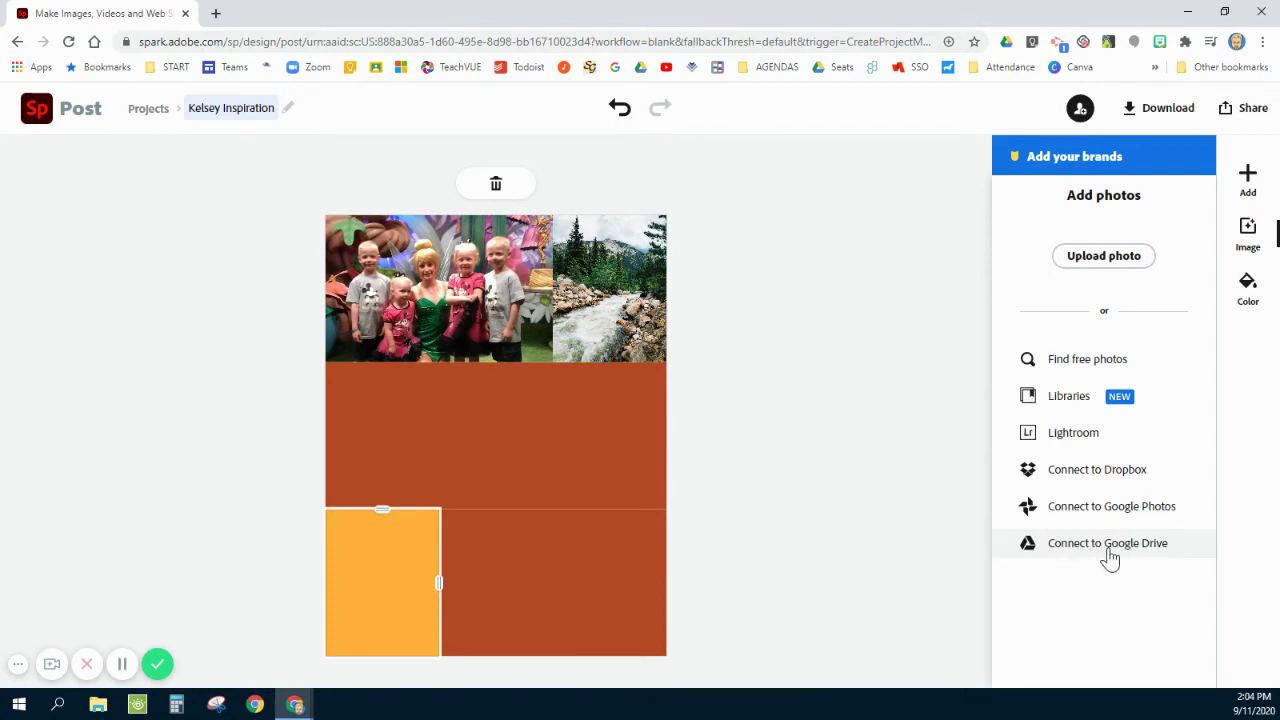
Sign in with the Google account and grant Adobe Spark access to Drive and Photos.
click(1110, 550)
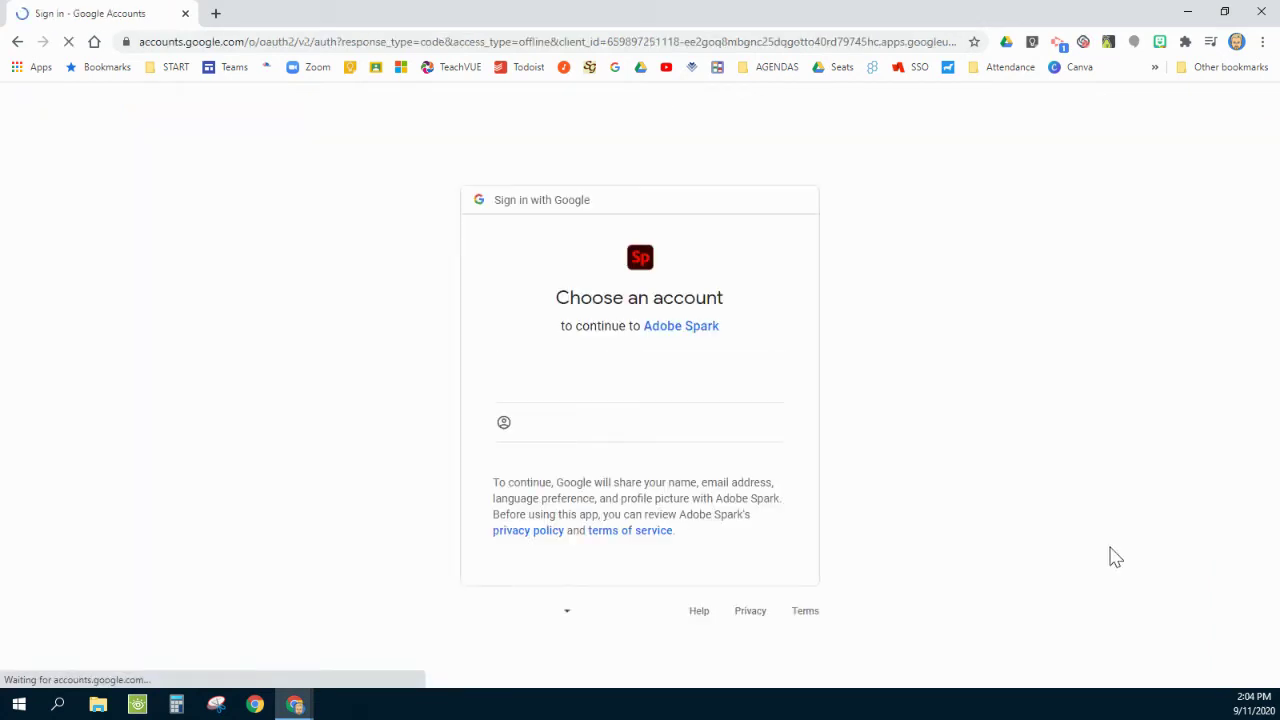
click(575, 380)
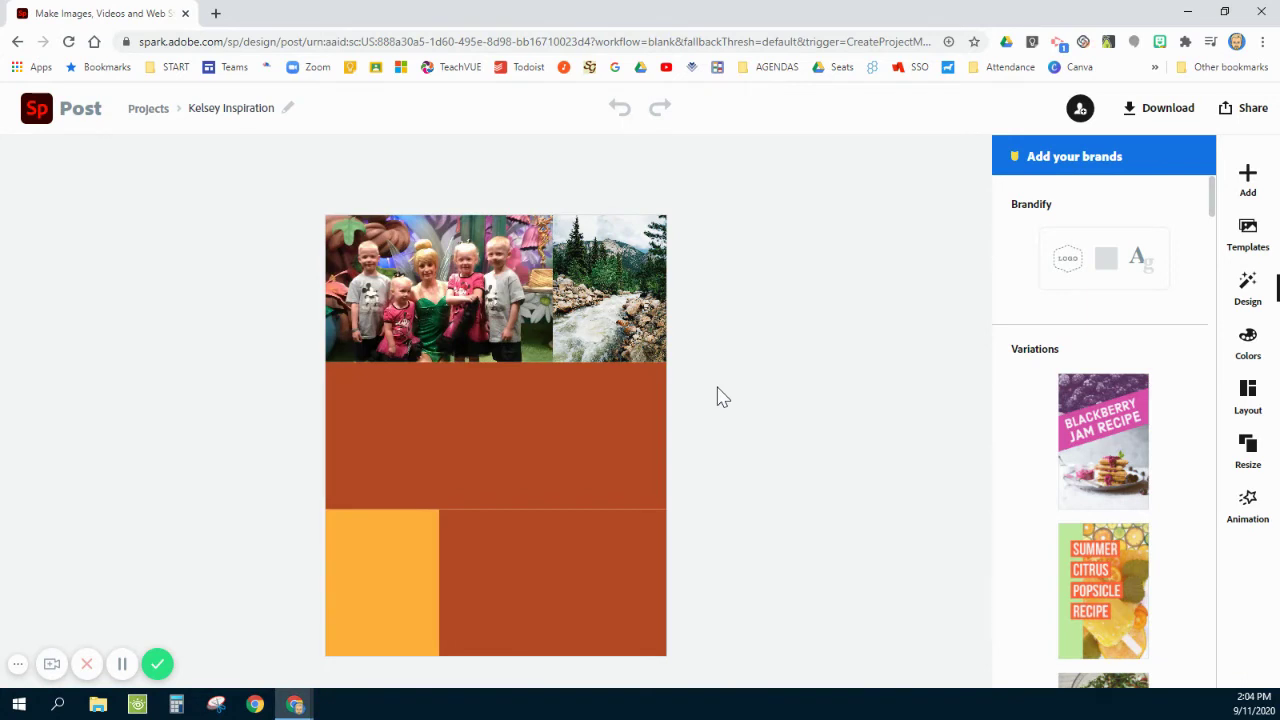
Put the Google Drive skyline family photo in the bottom-left cell and nudge its framing.
click(403, 590)
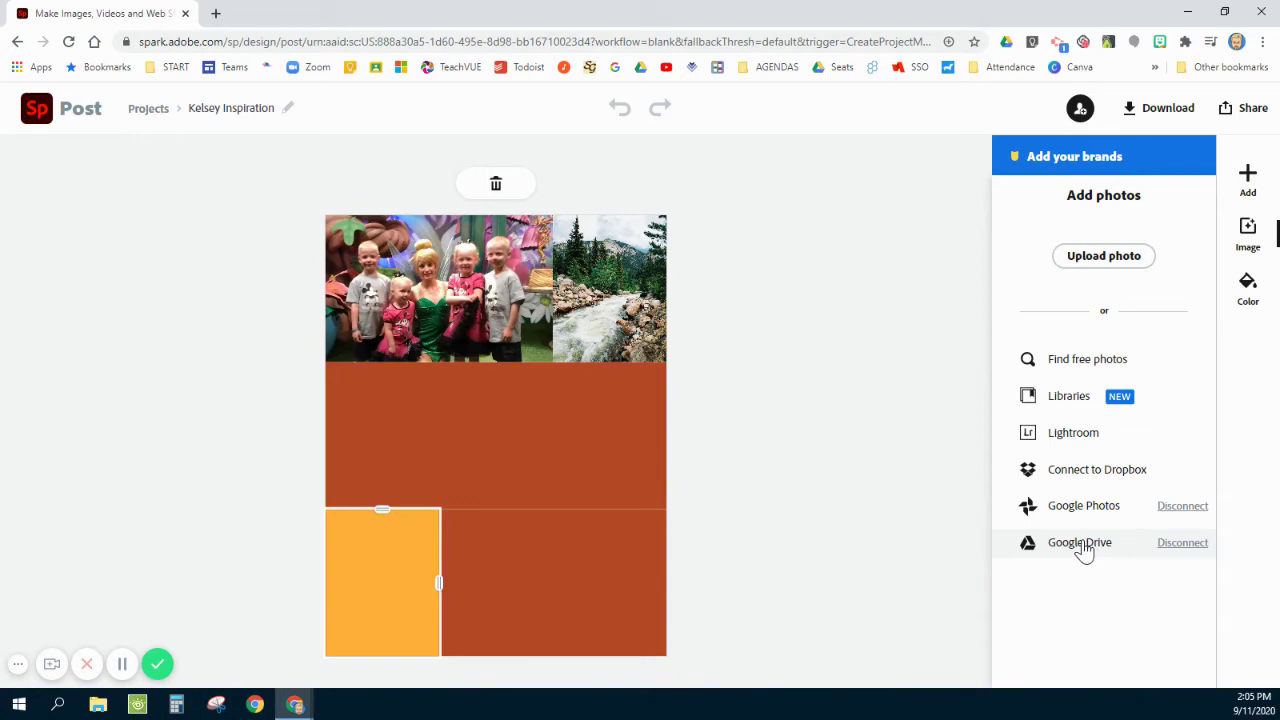
click(1083, 545)
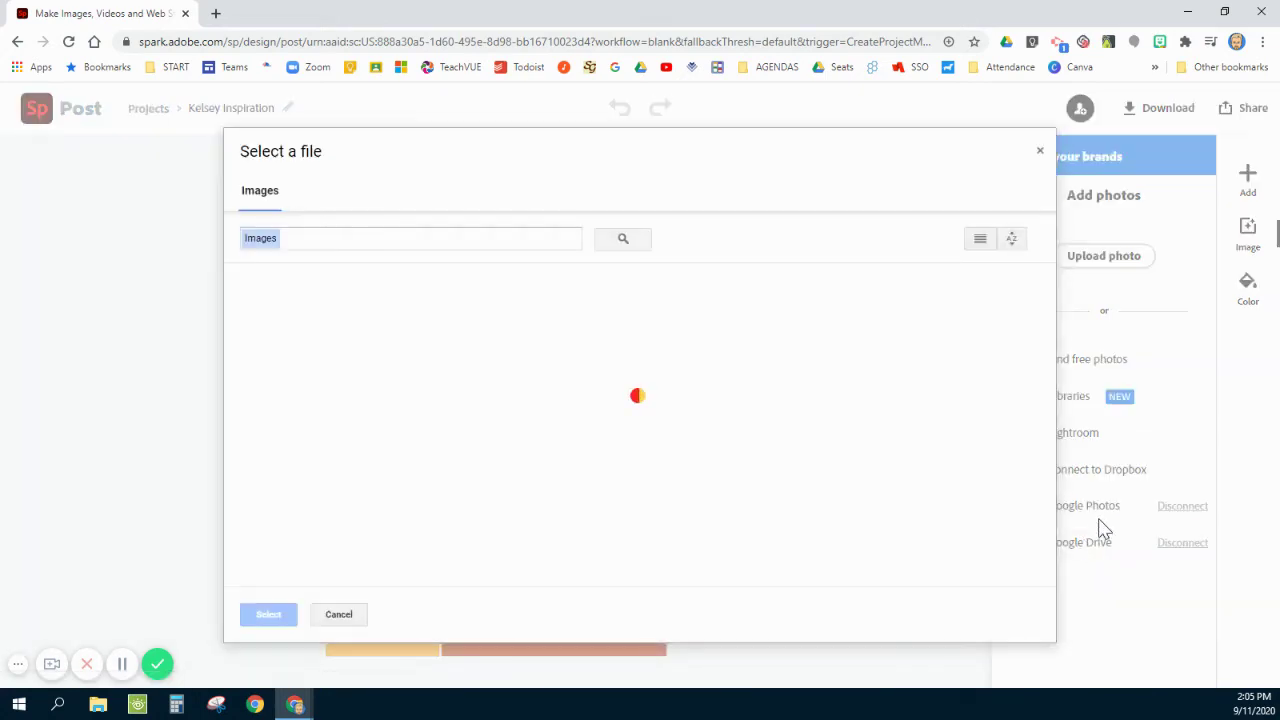
scroll(709, 382, down, 10)
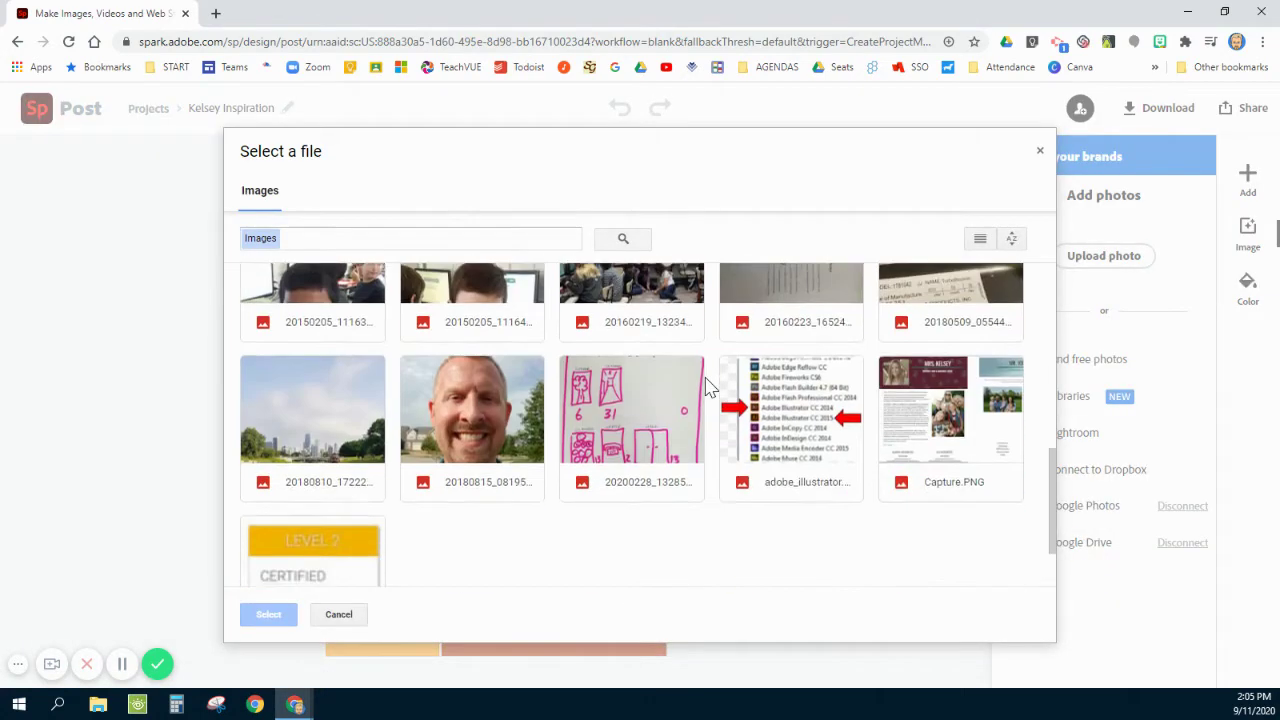
click(334, 330)
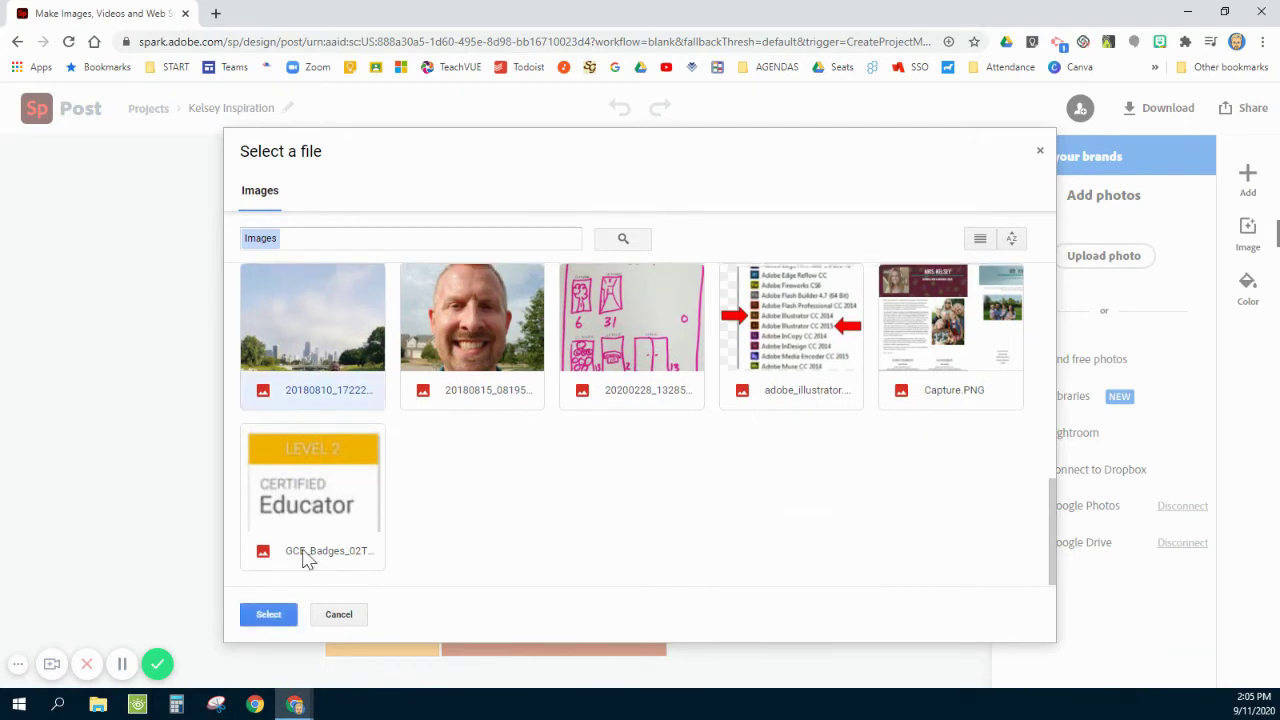
click(268, 615)
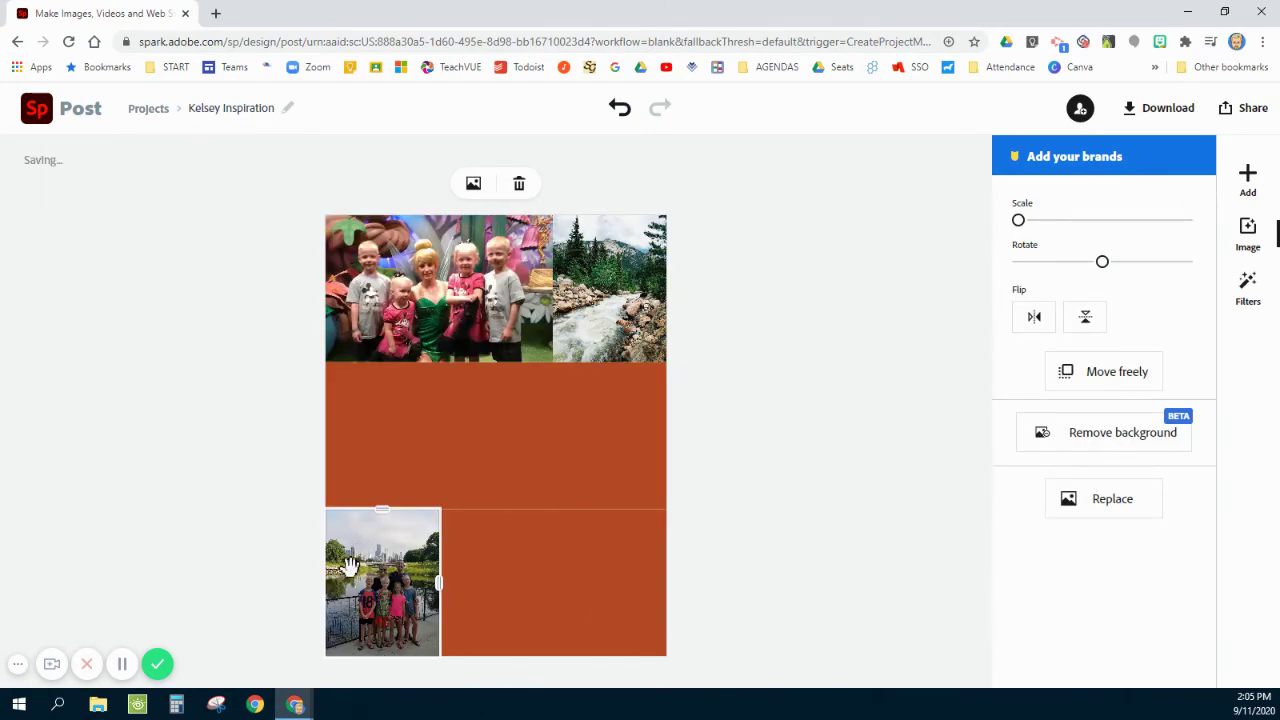
drag(364, 590, 366, 578)
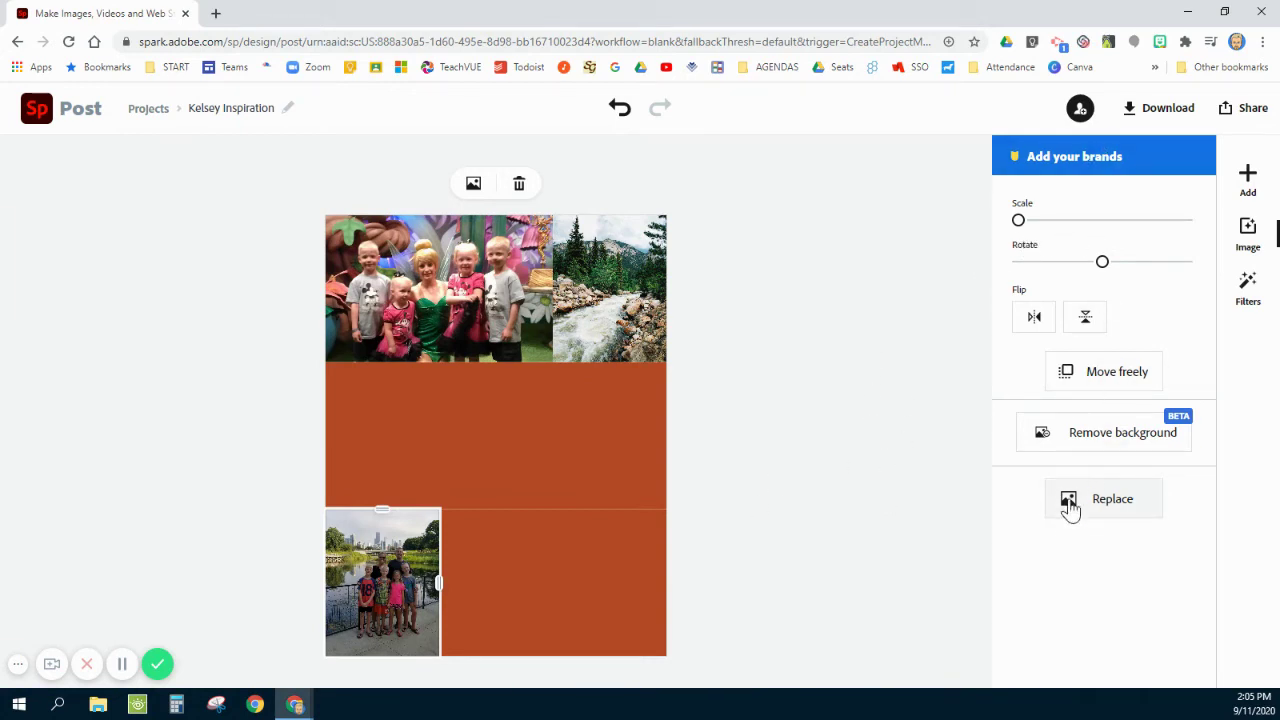
Upload the red #45 race car photo to the middle band and the dog photo bottom-right.
click(567, 450)
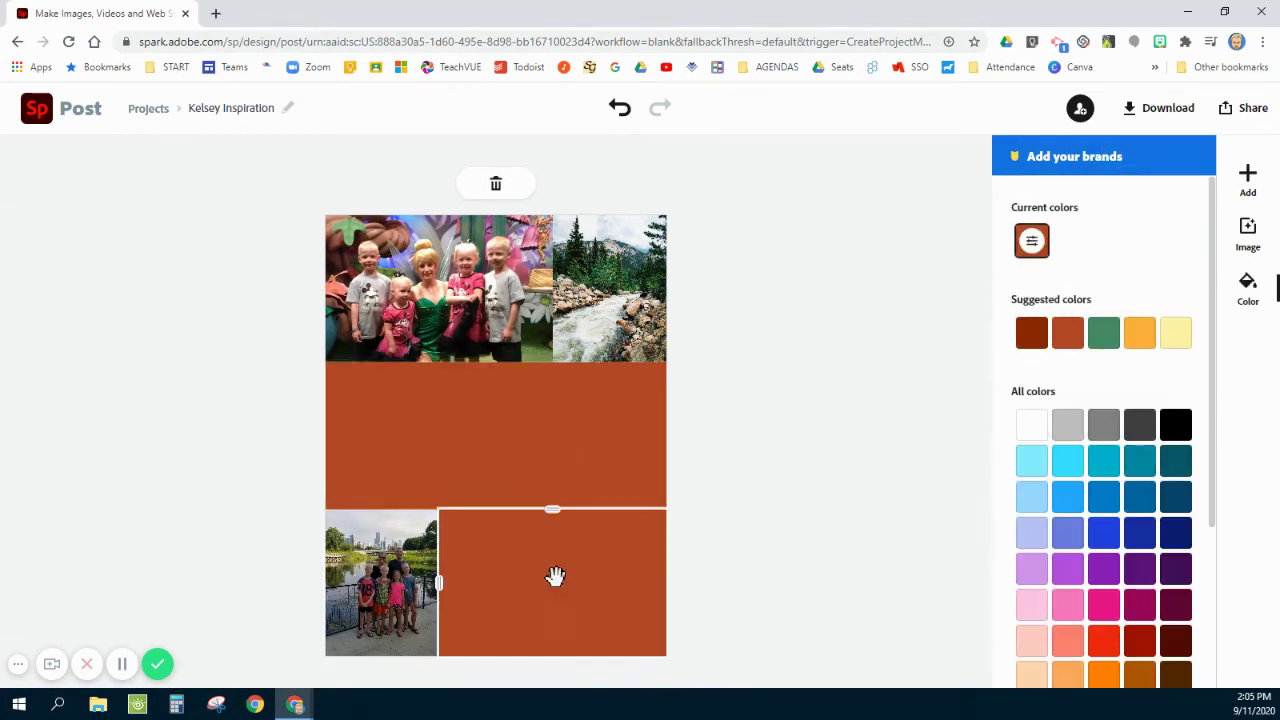
click(585, 561)
click(576, 460)
click(557, 553)
click(1247, 235)
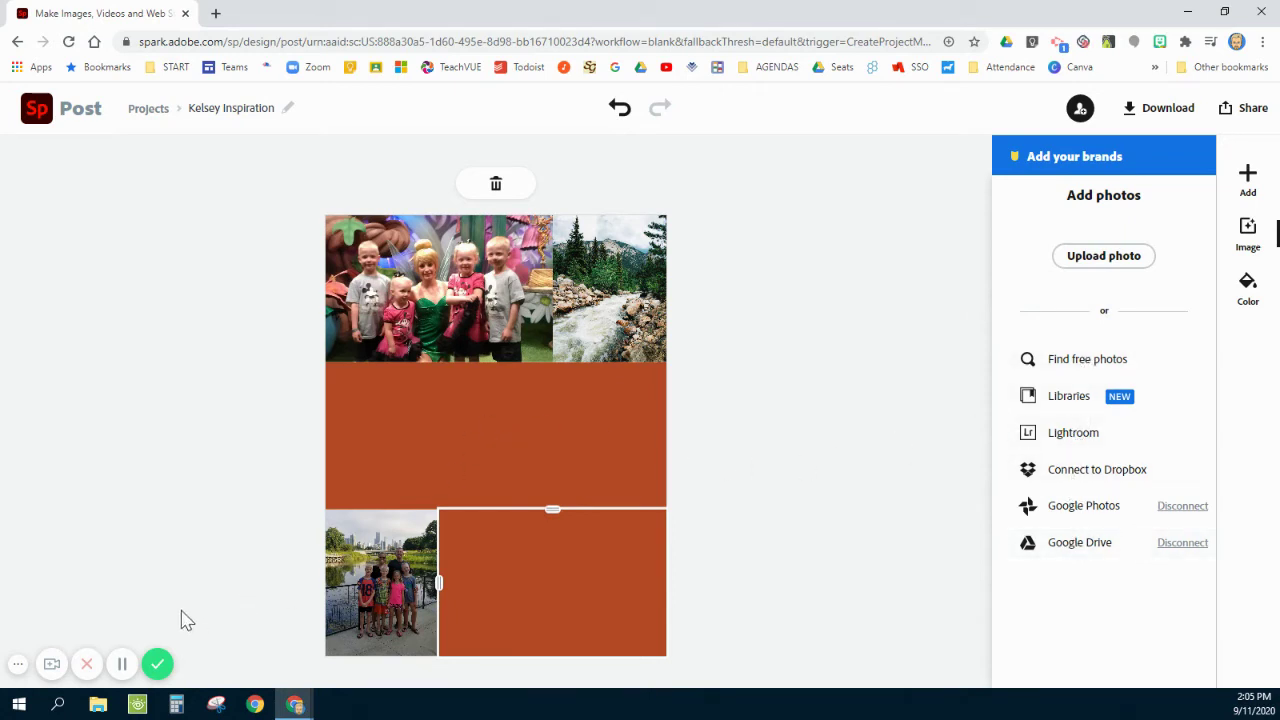
click(121, 664)
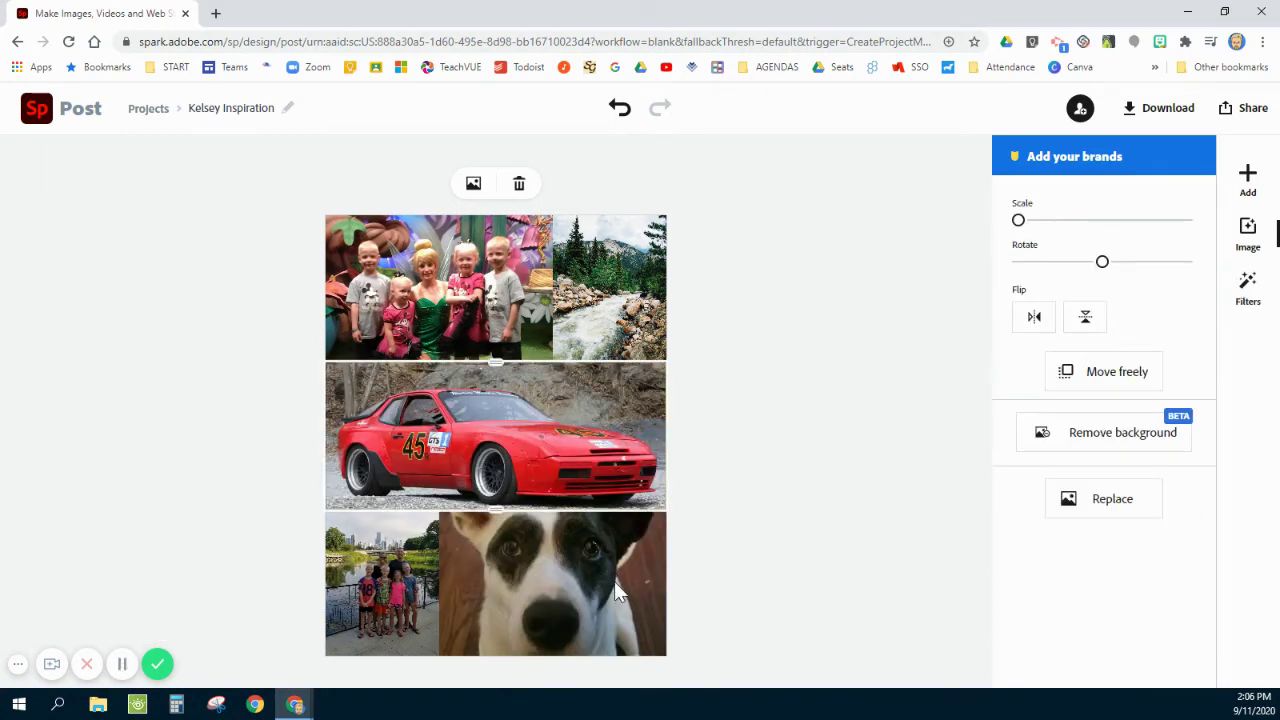
Shift the dog photo down in its cell and test enlarging the car photo.
drag(614, 586, 568, 595)
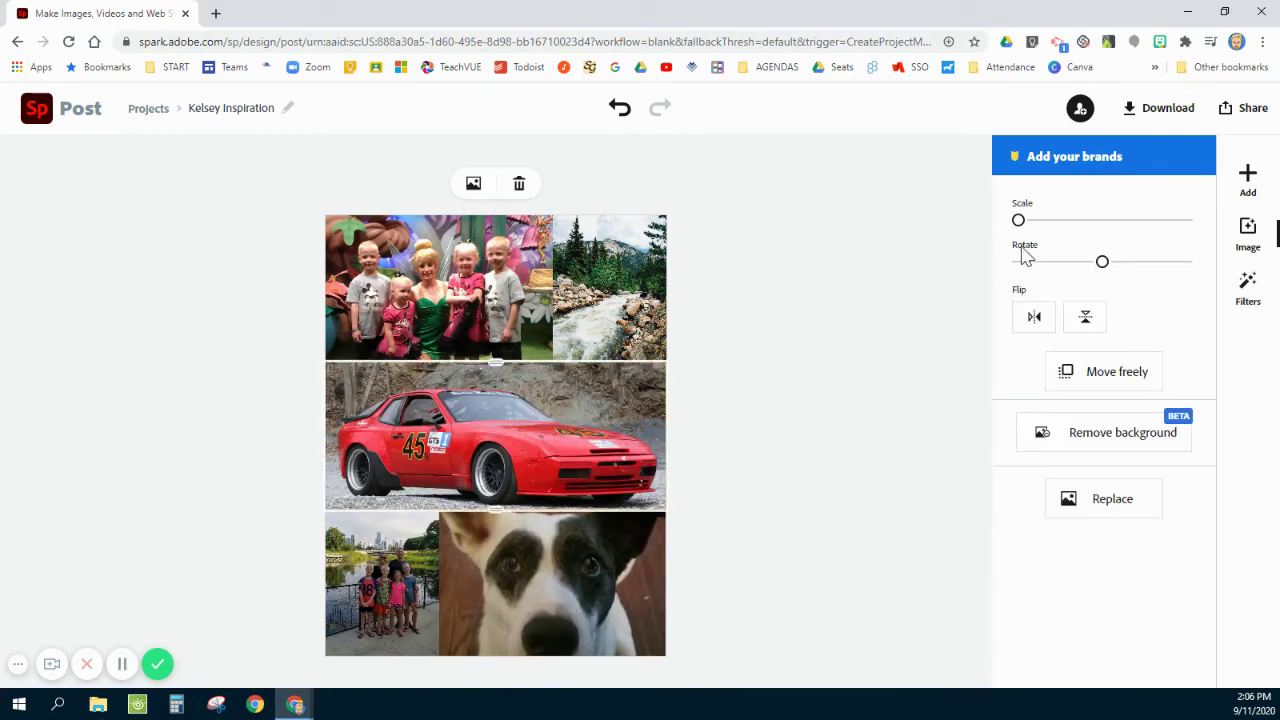
mouse_move(1018, 220)
mouse_down()
mouse_move(1031, 222)
mouse_move(1019, 222)
mouse_up()
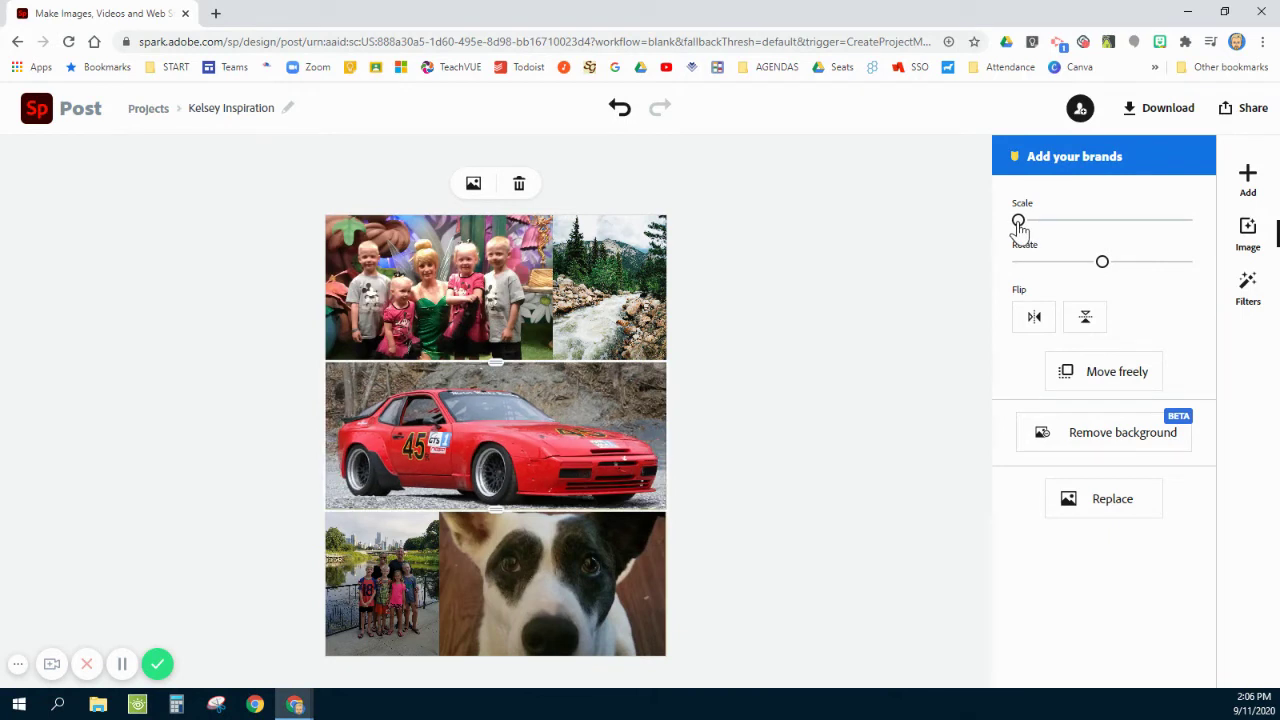
click(628, 545)
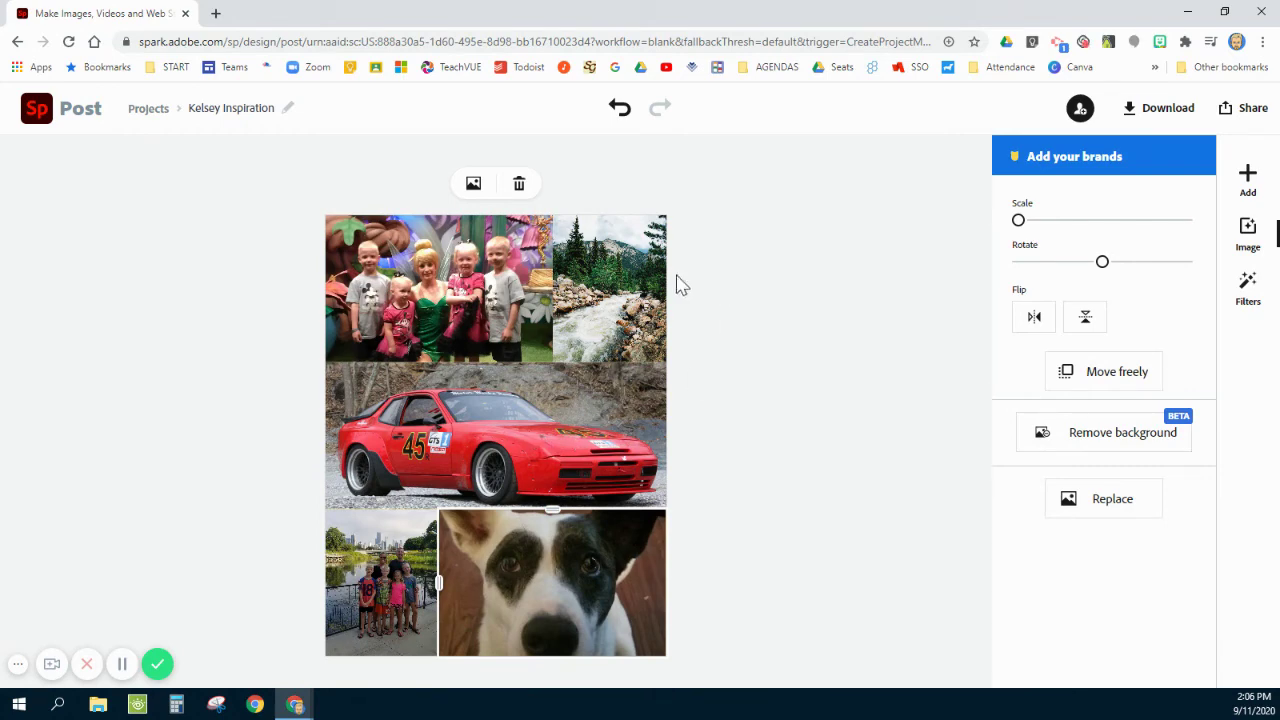
click(775, 408)
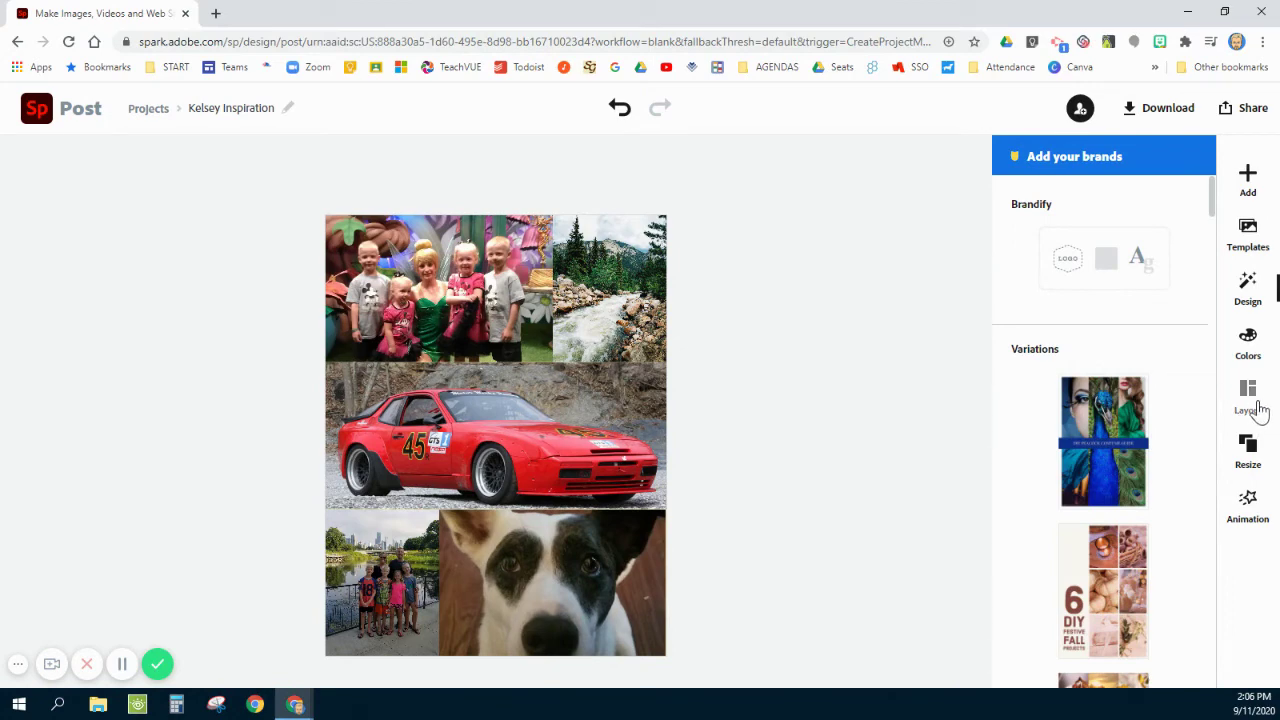
Try a border on the collage and shuffle the photos twice.
click(1249, 395)
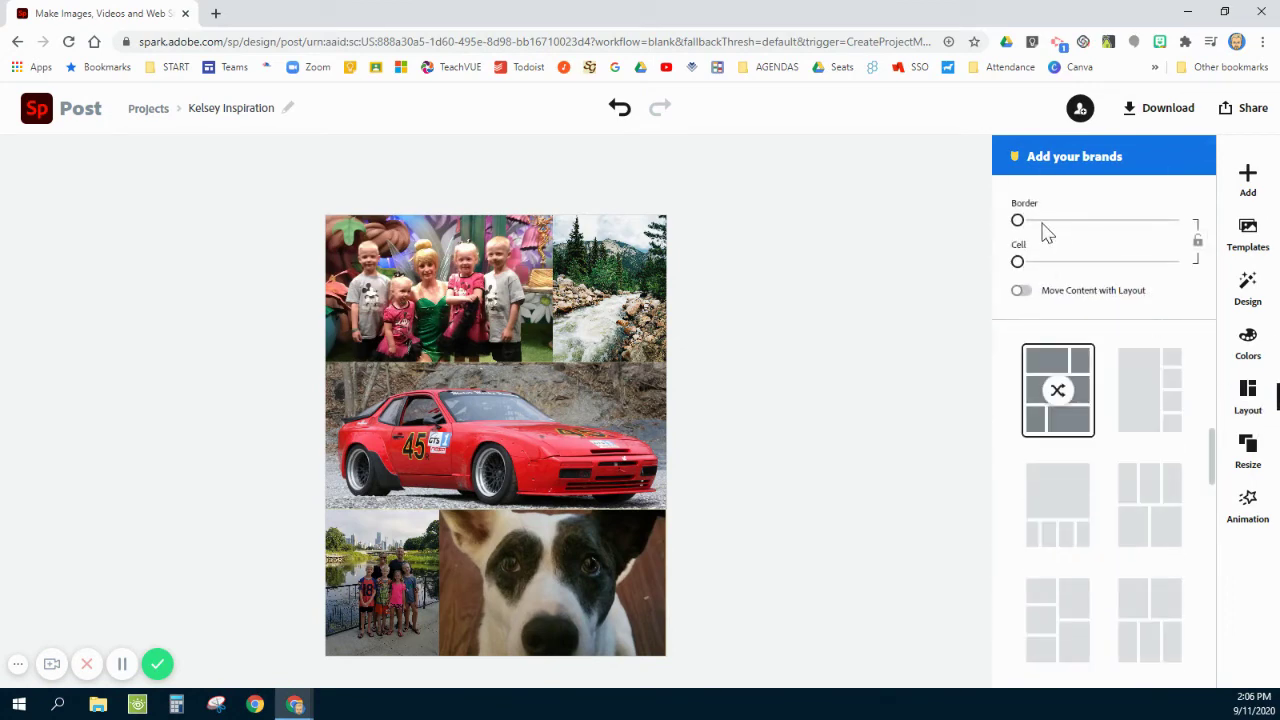
drag(1018, 221, 1008, 263)
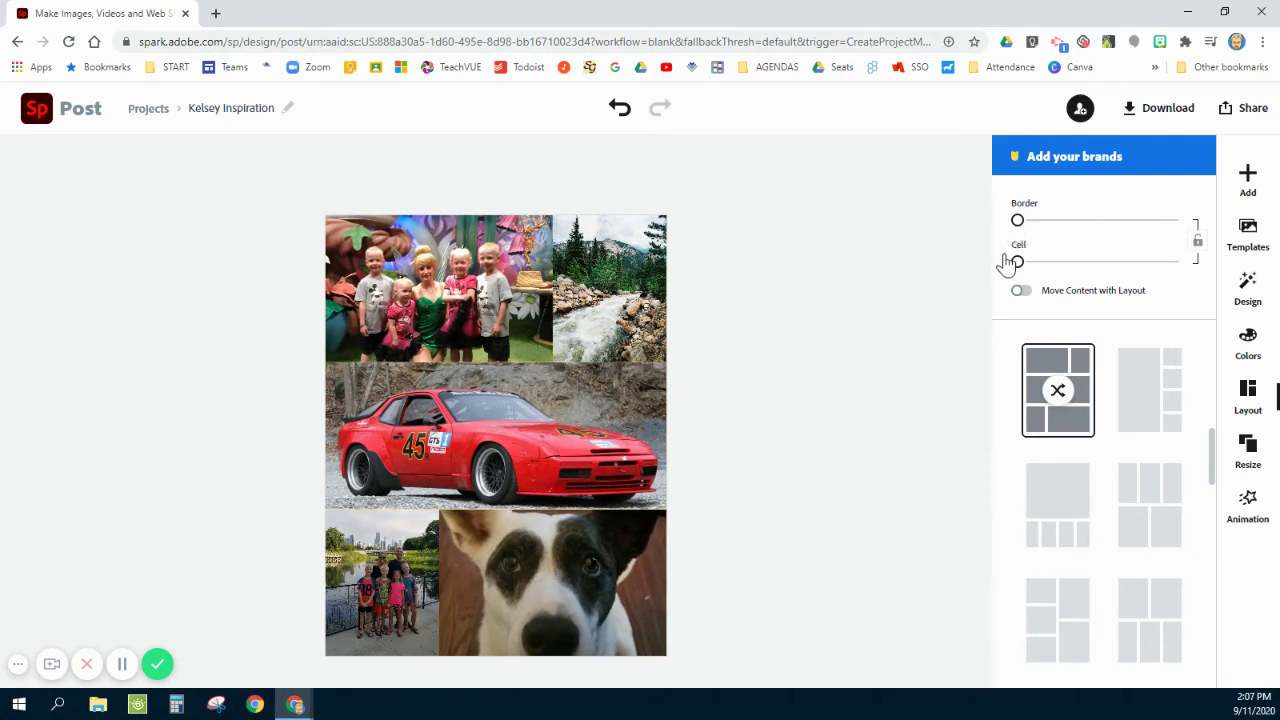
click(1061, 396)
click(1061, 396)
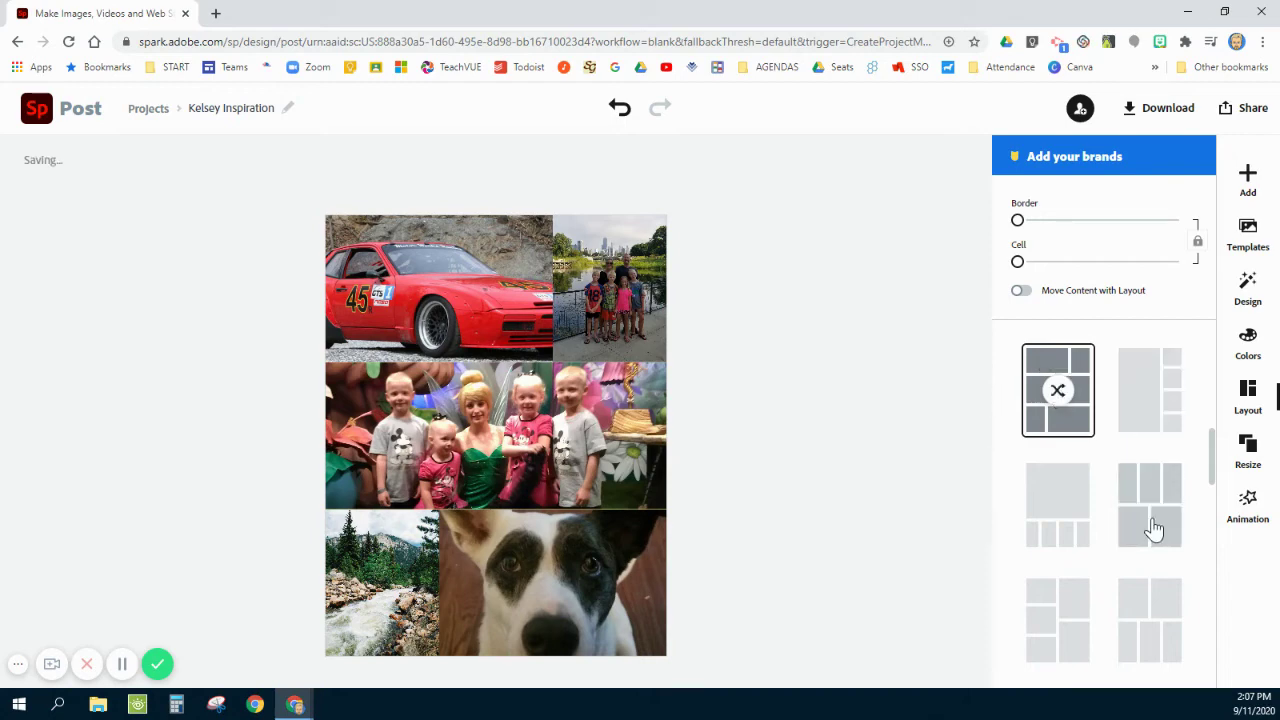
Try the two-above-three layout, then restore the original five-photo layout.
scroll(1140, 550, down, 1)
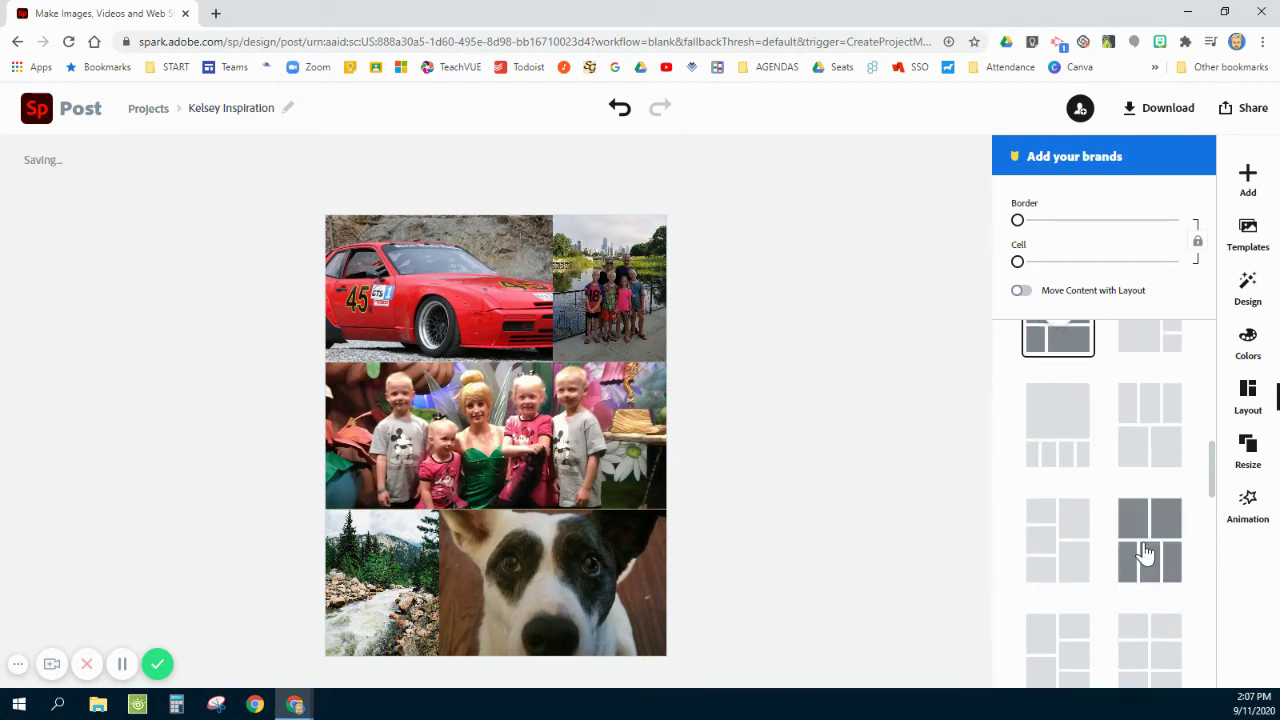
click(1146, 553)
scroll(1080, 460, up, 2)
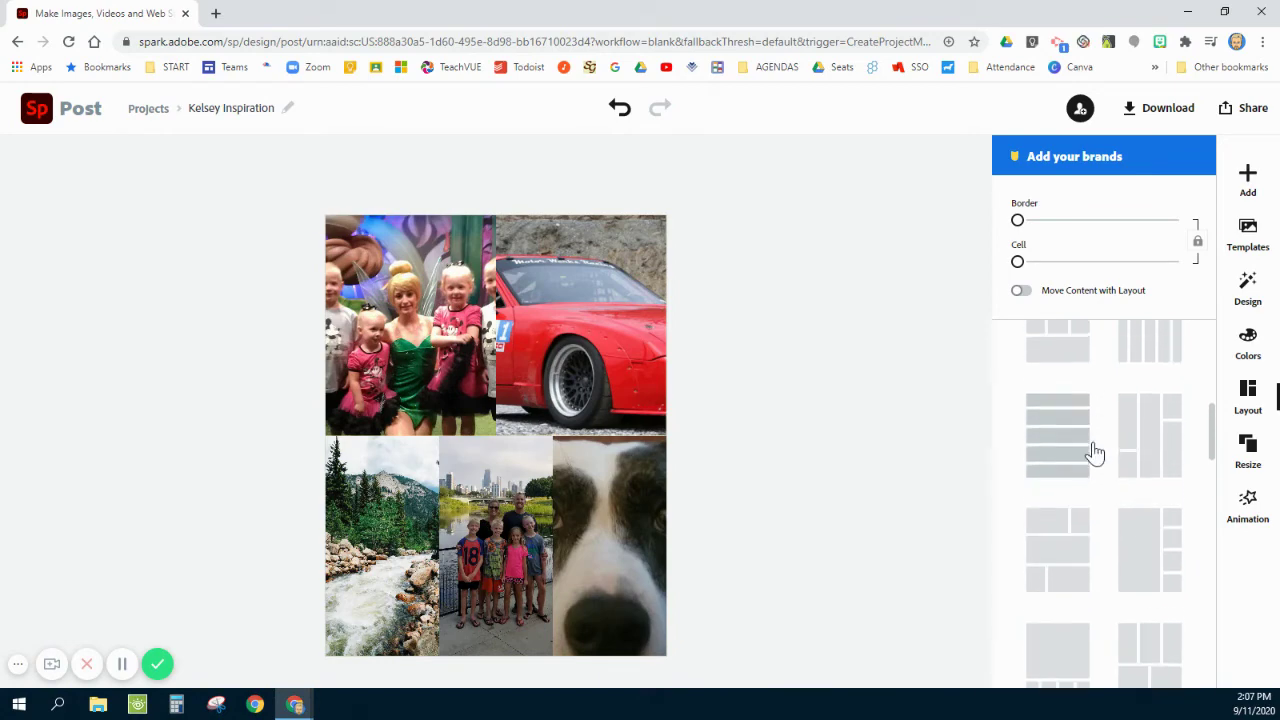
click(1075, 410)
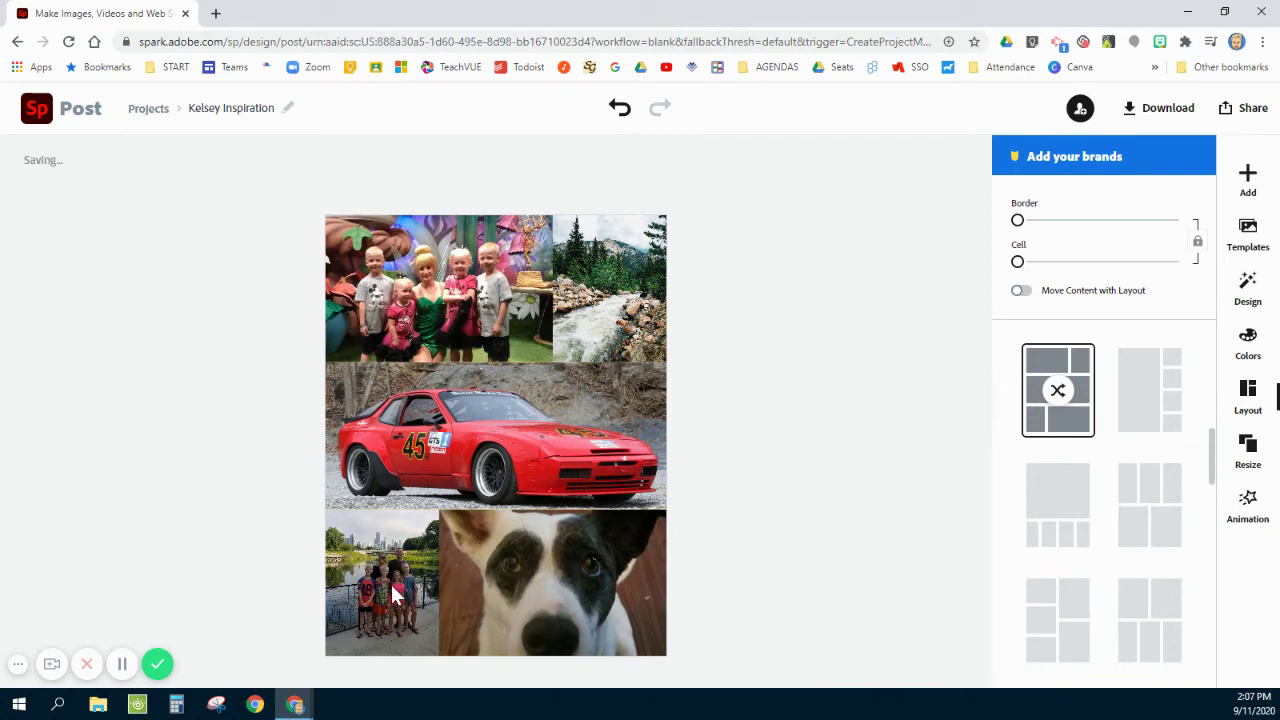
Move the dog close-up to the narrow bottom-left cell and the lakeside family photo bottom-right.
drag(451, 580, 600, 540)
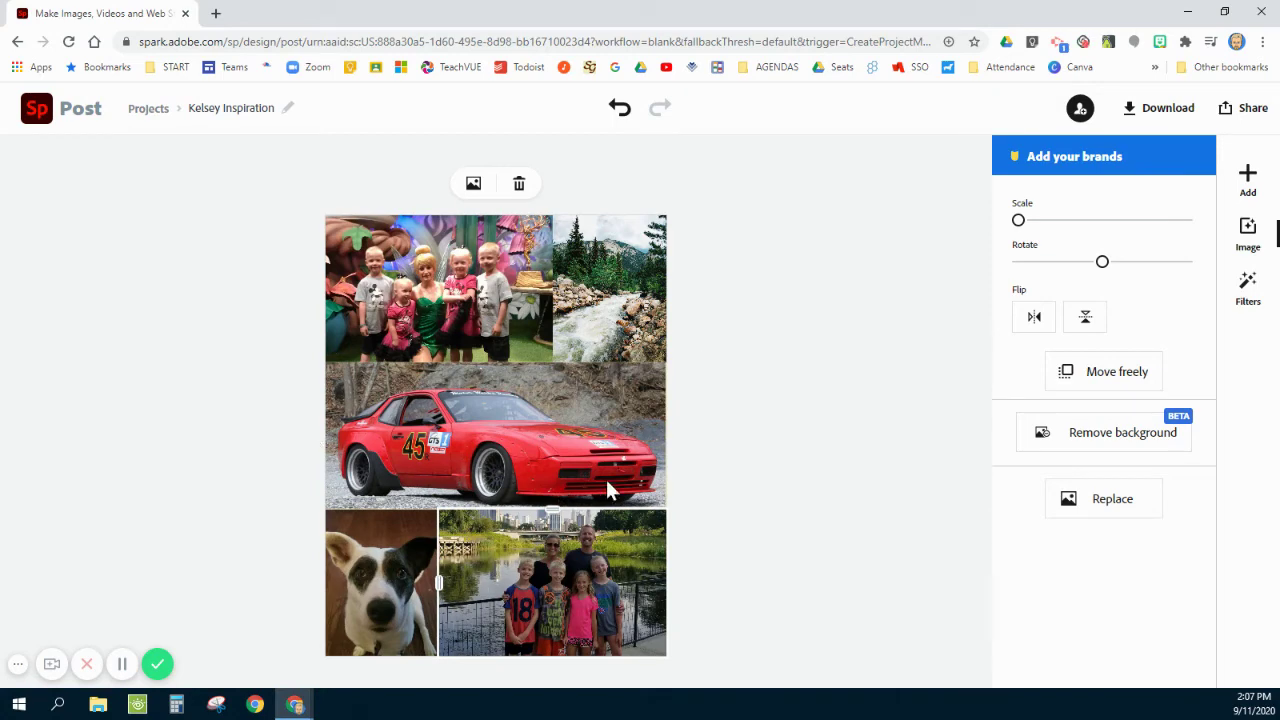
click(771, 430)
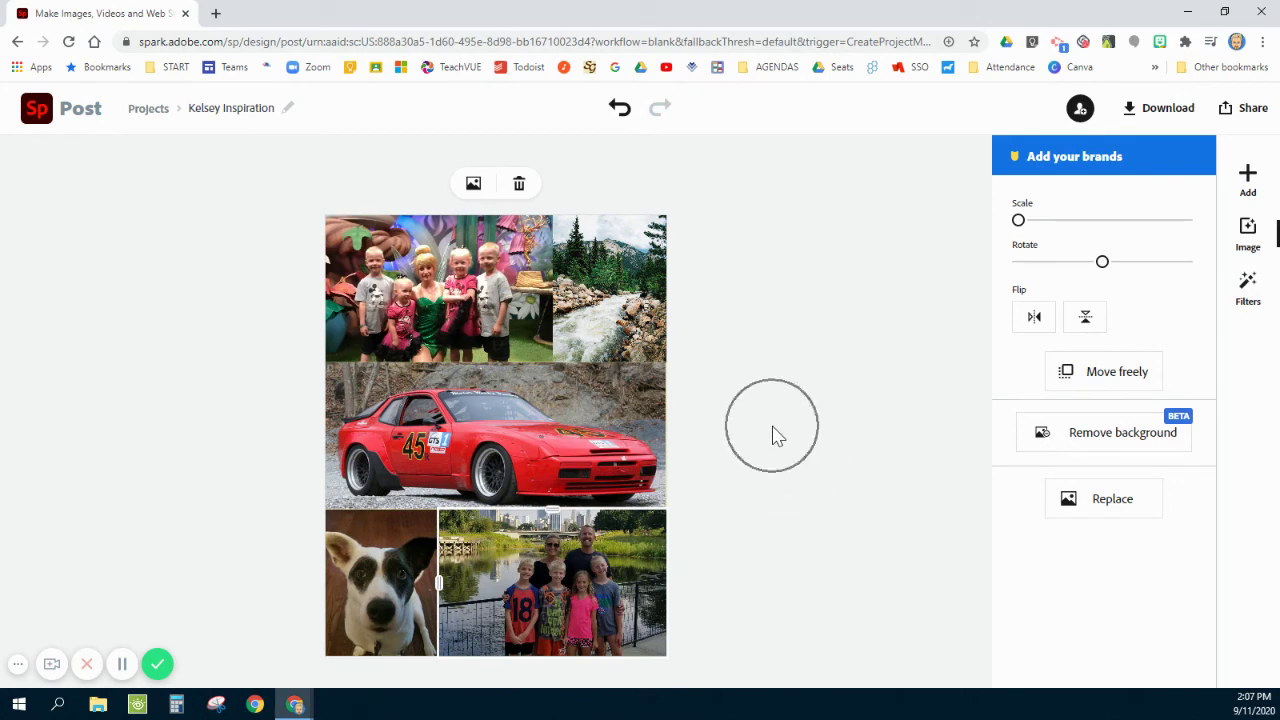
click(771, 430)
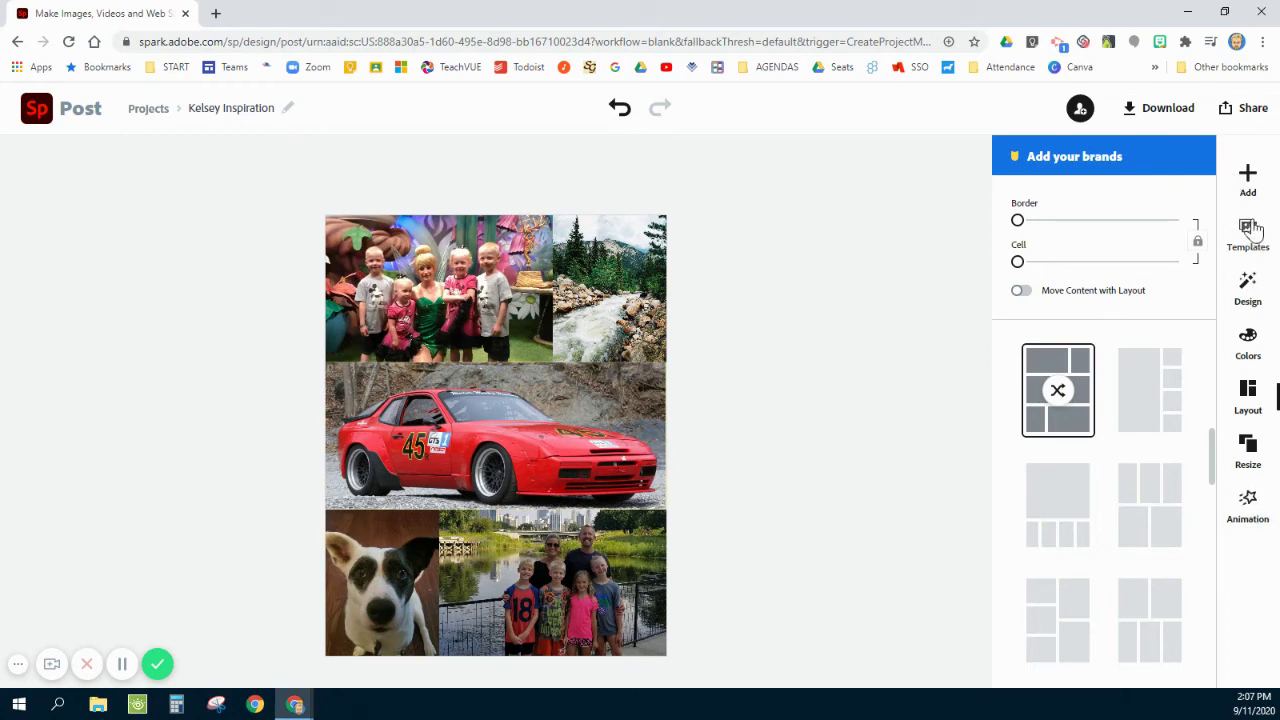
Insert the SUMMER SALE!!! text design and drag it down over the red race car band.
click(1248, 180)
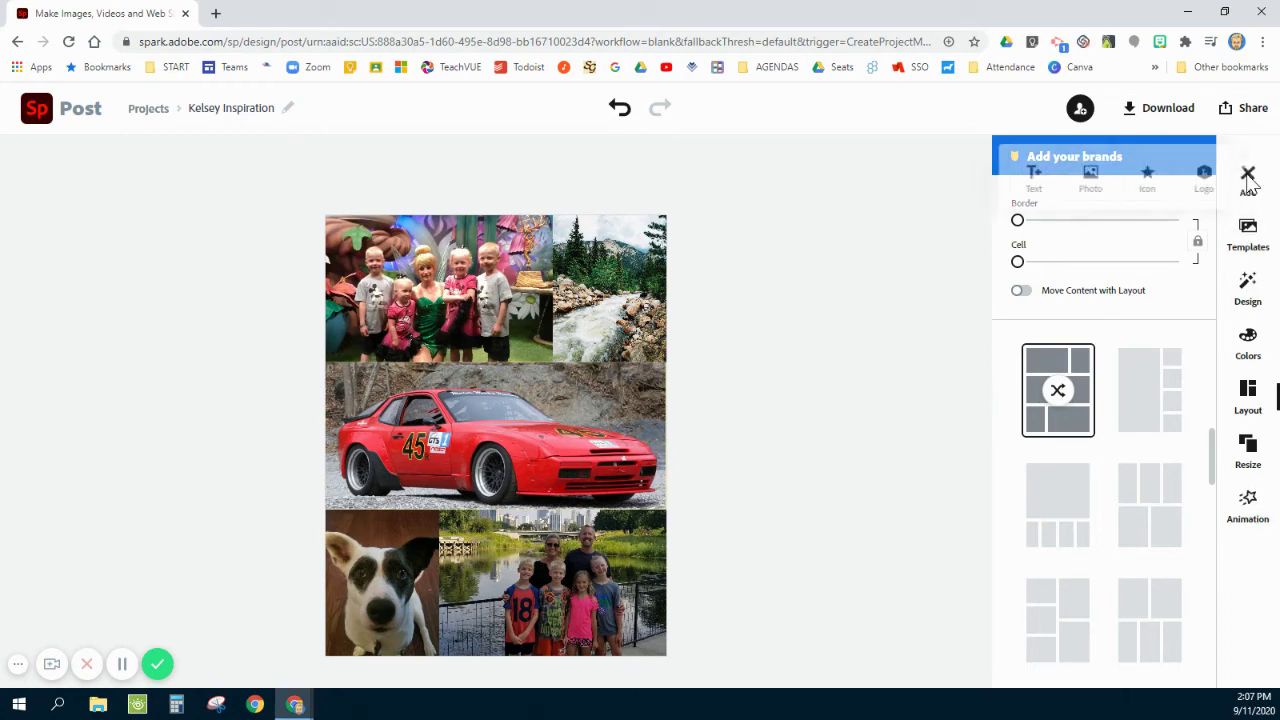
click(1020, 176)
scroll(1100, 433, down, 15)
scroll(1107, 458, down, 12)
scroll(1107, 458, down, 3)
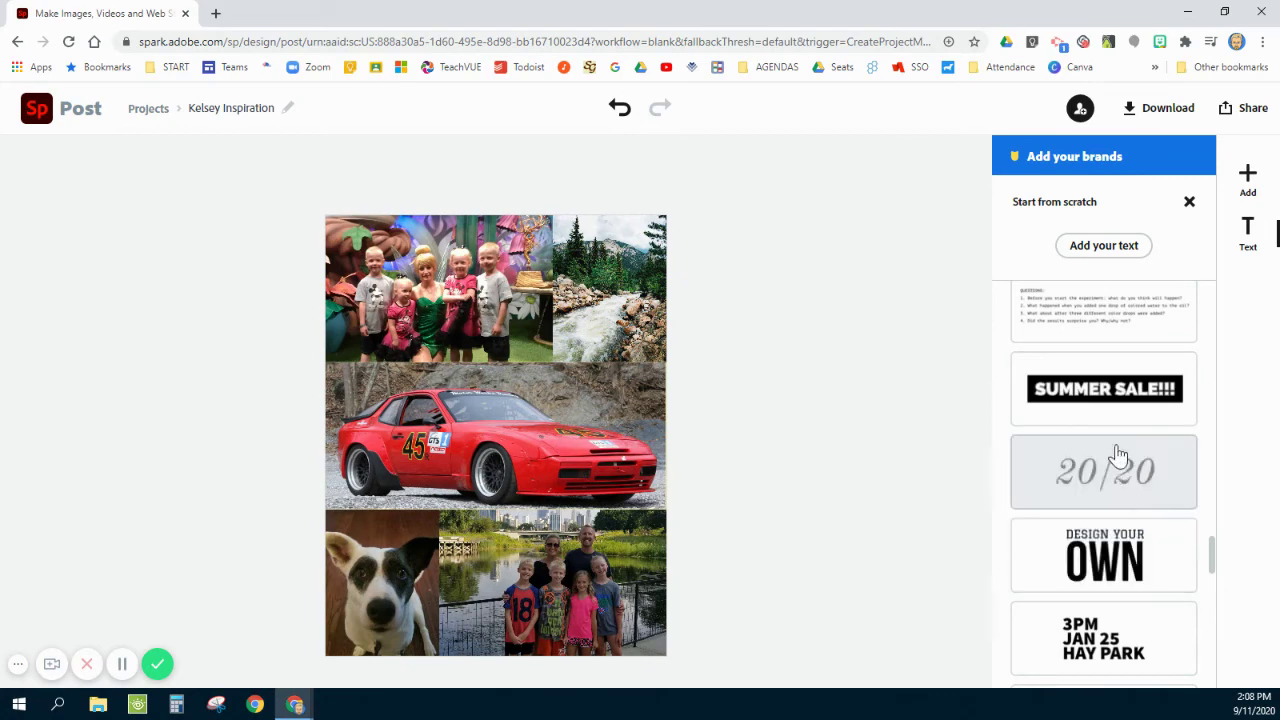
click(1118, 390)
drag(570, 357, 568, 443)
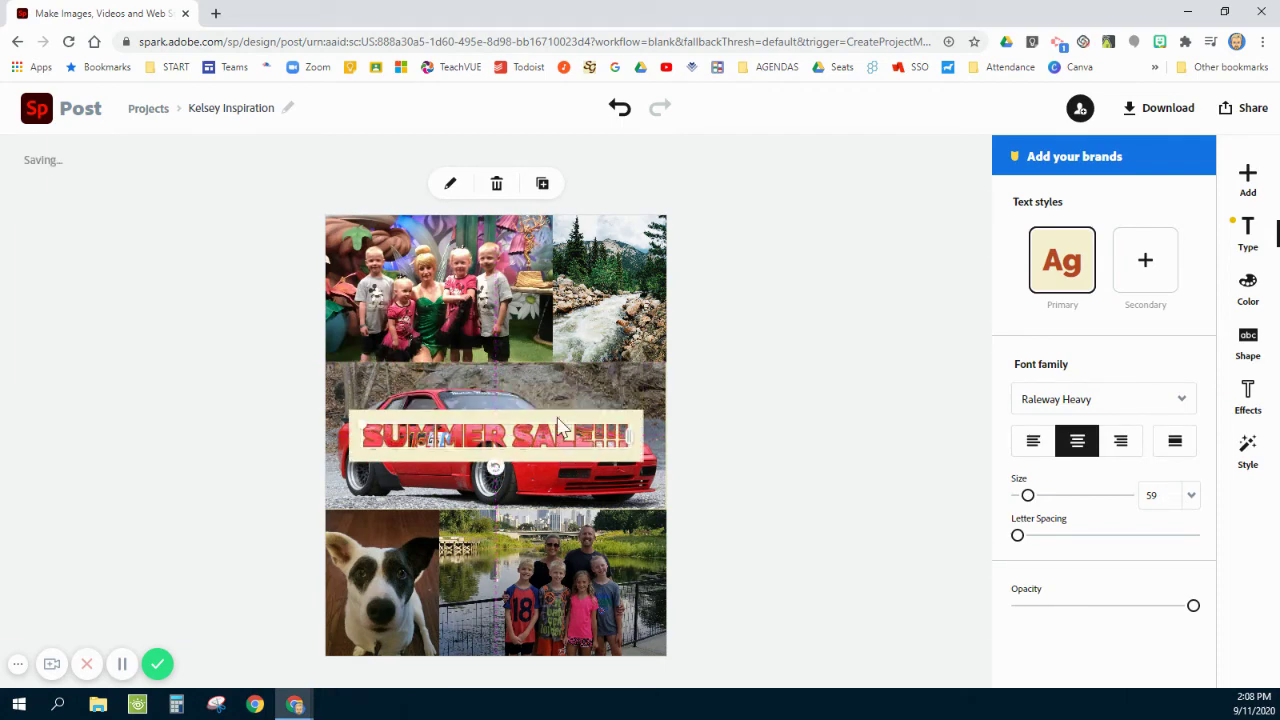
click(1082, 278)
Try suggested colour palettes on the title, including orange and yellow, and swap its colours.
click(1248, 285)
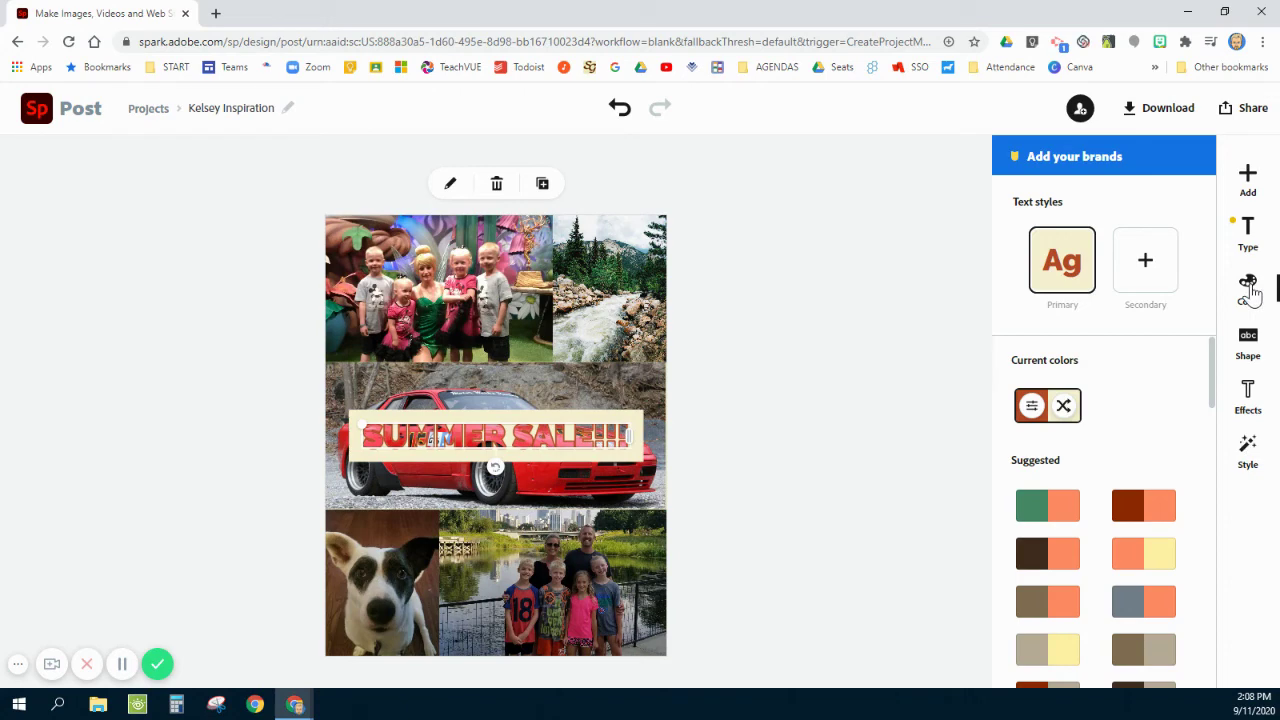
click(1140, 508)
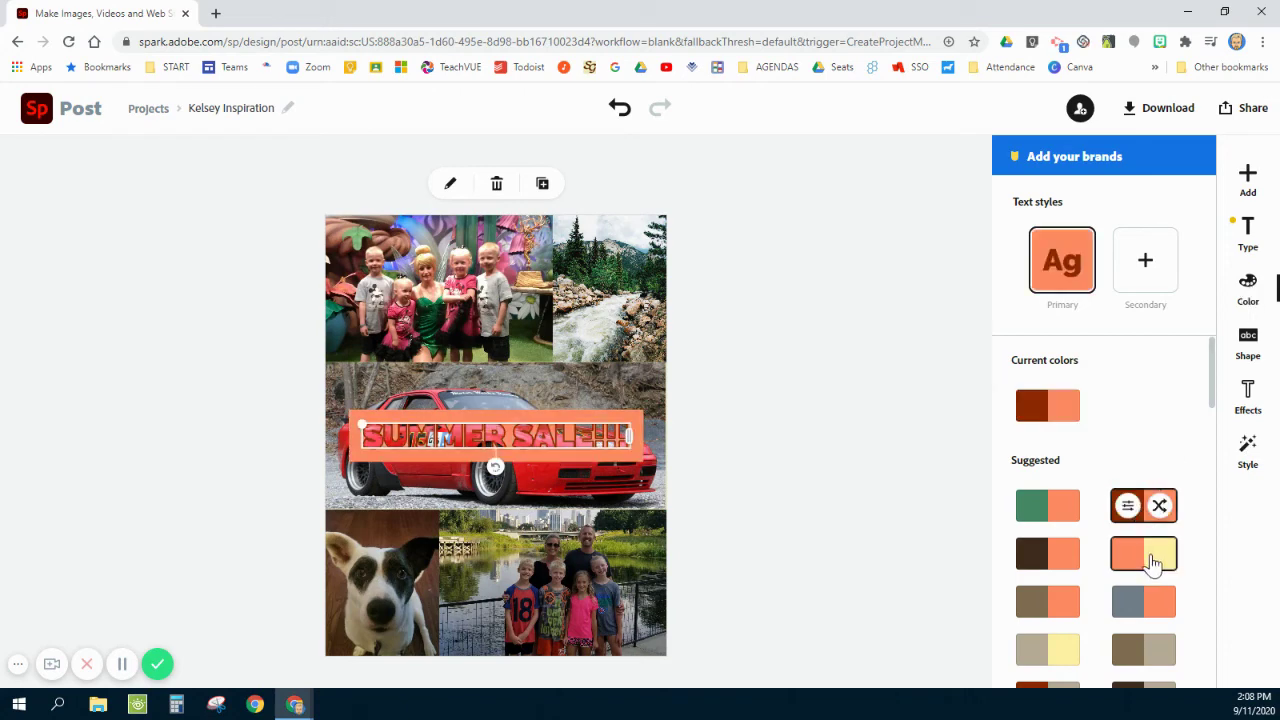
click(1152, 560)
click(1158, 555)
scroll(1143, 537, down, 3)
scroll(1152, 551, up, 3)
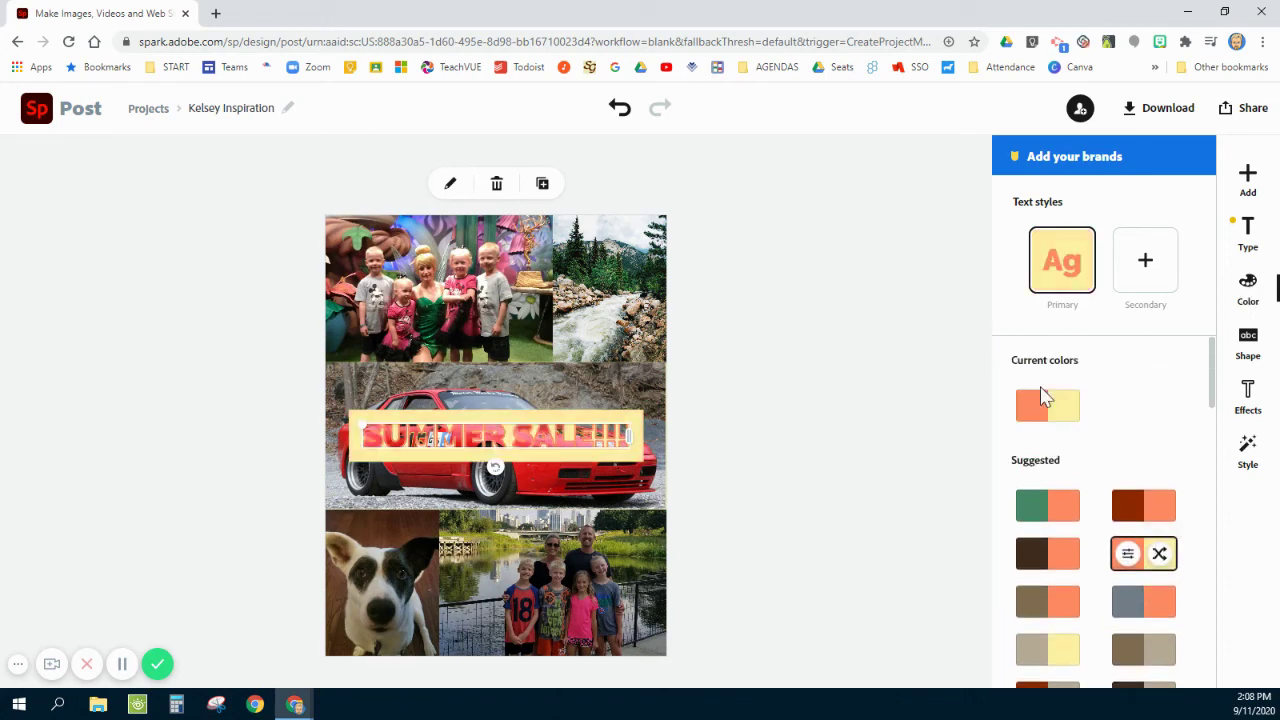
Make the title lettering dark teal and its banner bright red (#EB2712), then deselect.
click(1031, 406)
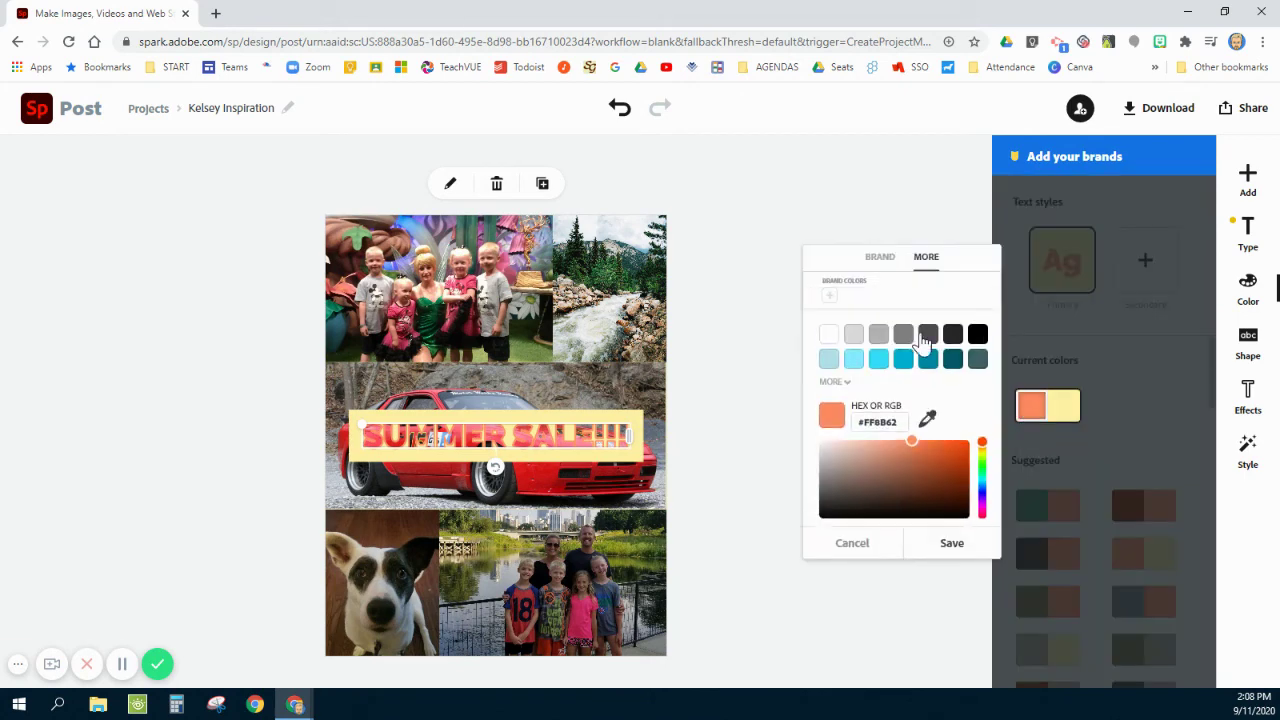
click(903, 362)
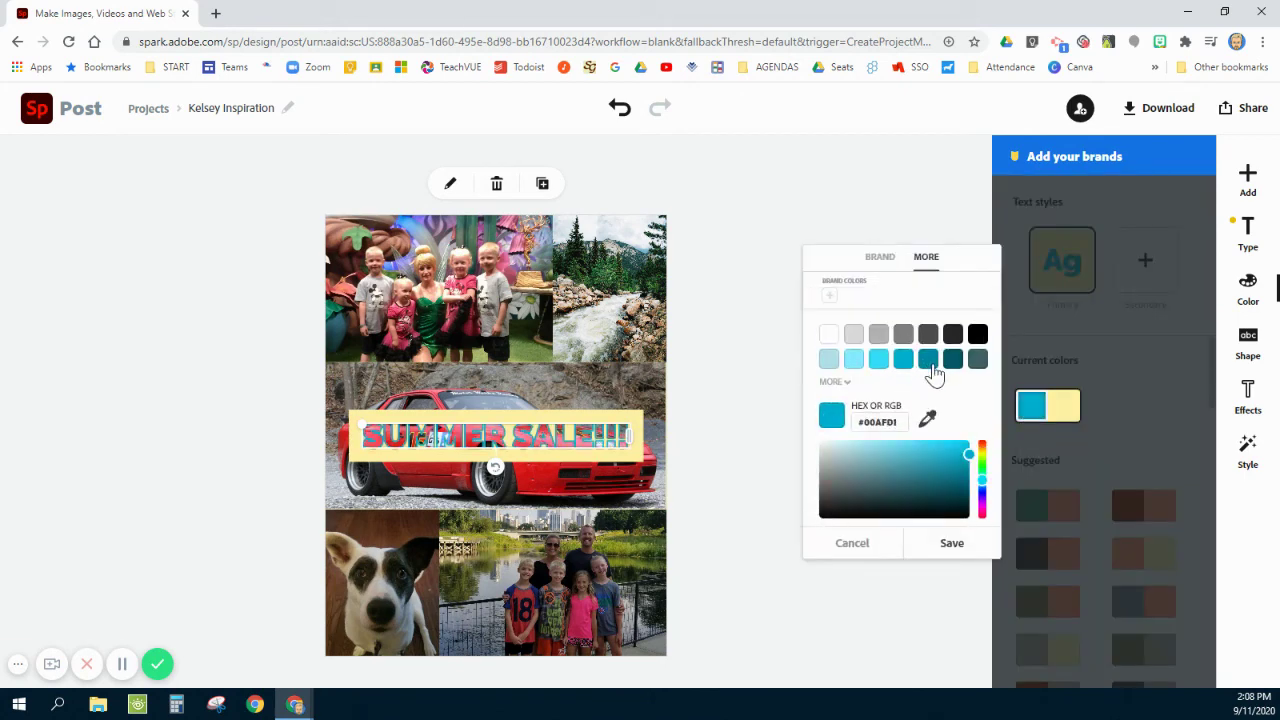
click(929, 362)
click(953, 360)
click(1066, 406)
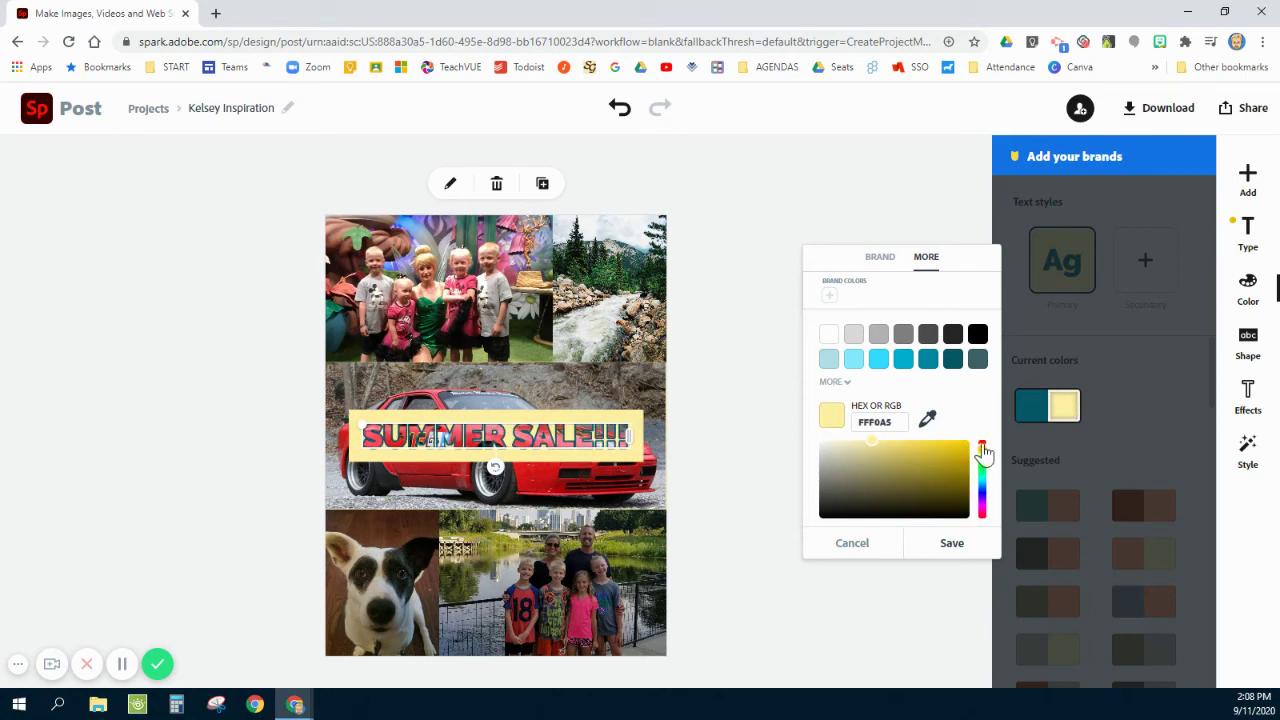
drag(985, 450, 982, 441)
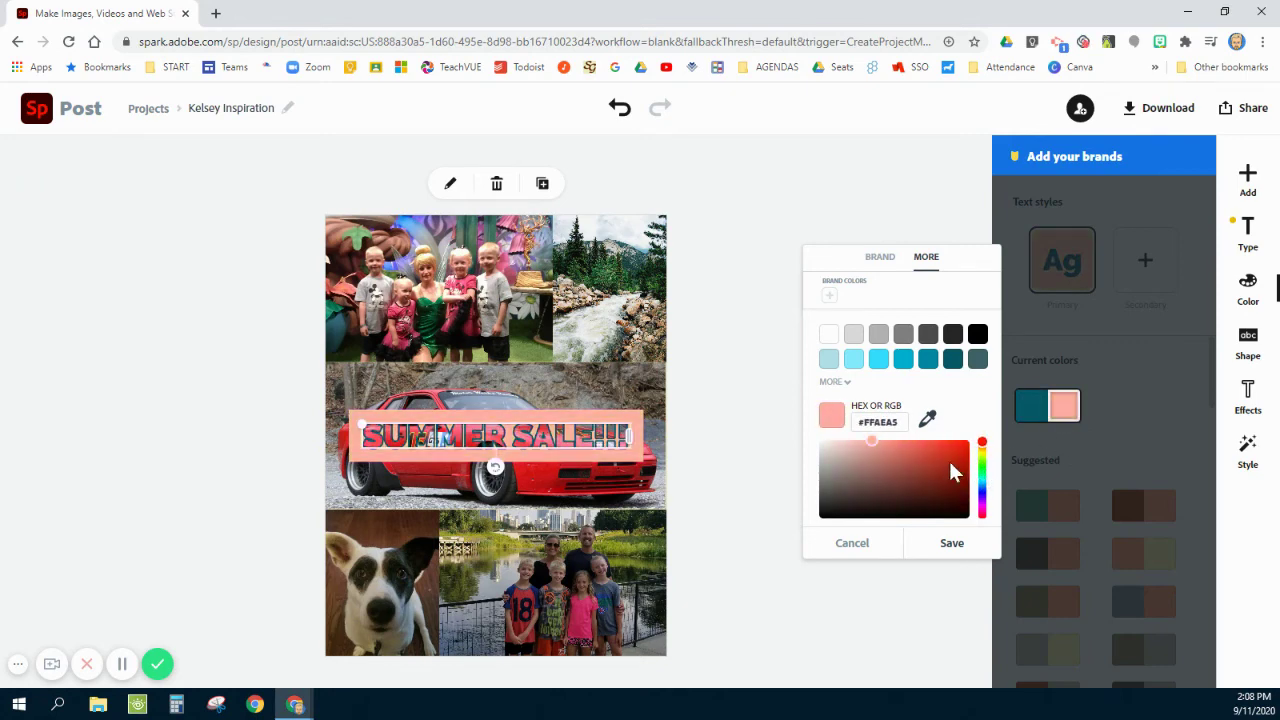
click(958, 448)
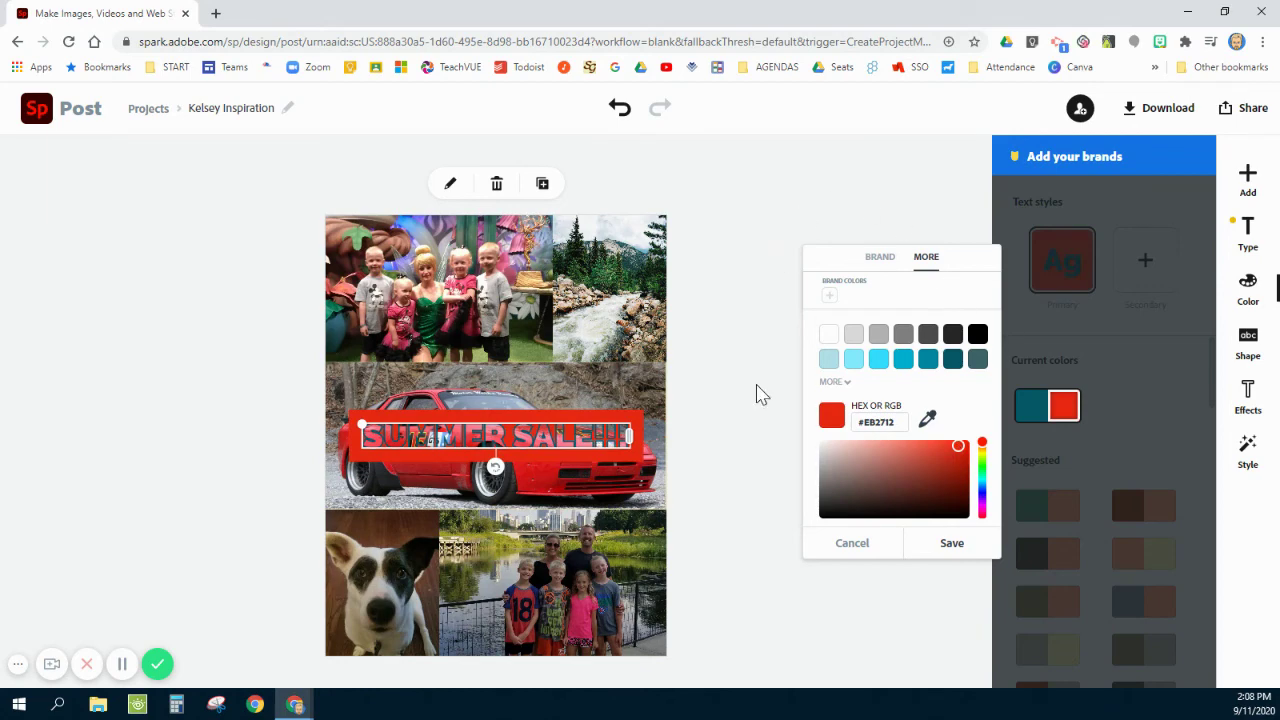
click(774, 350)
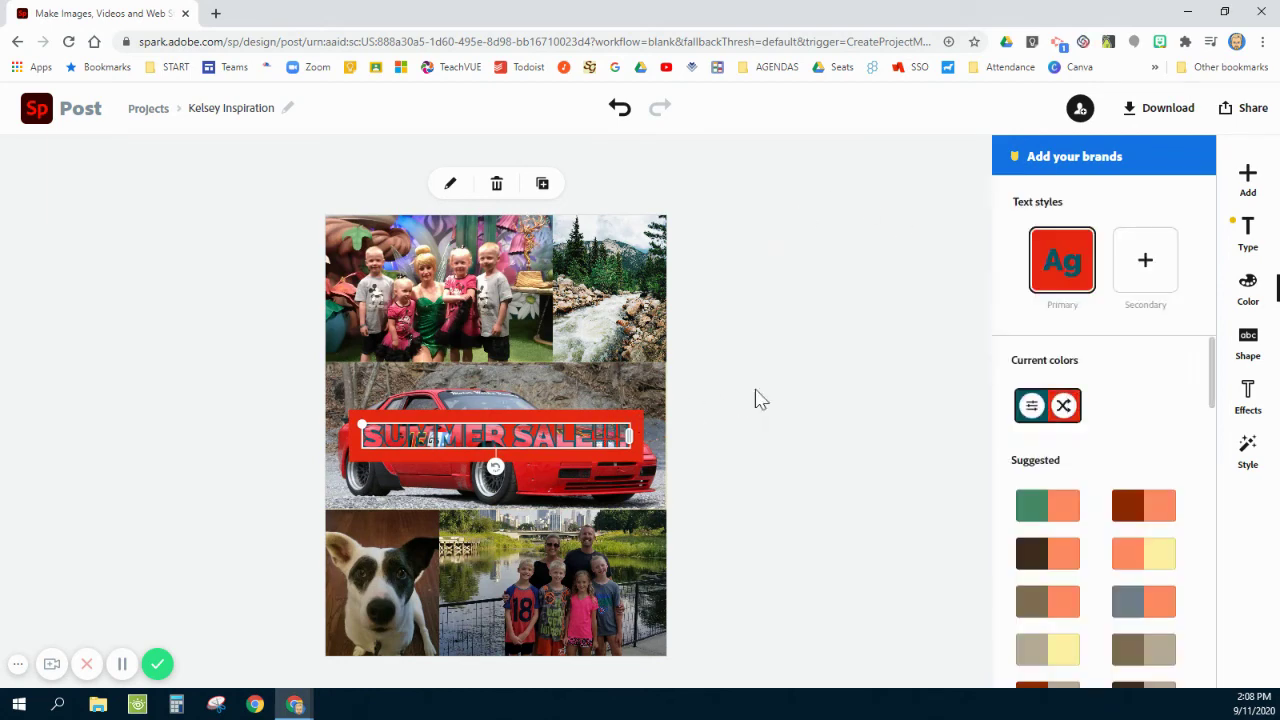
Rotate the headline diagonally, apply the red-on-pale-yellow band style from Suggestions, and edit its text.
click(517, 470)
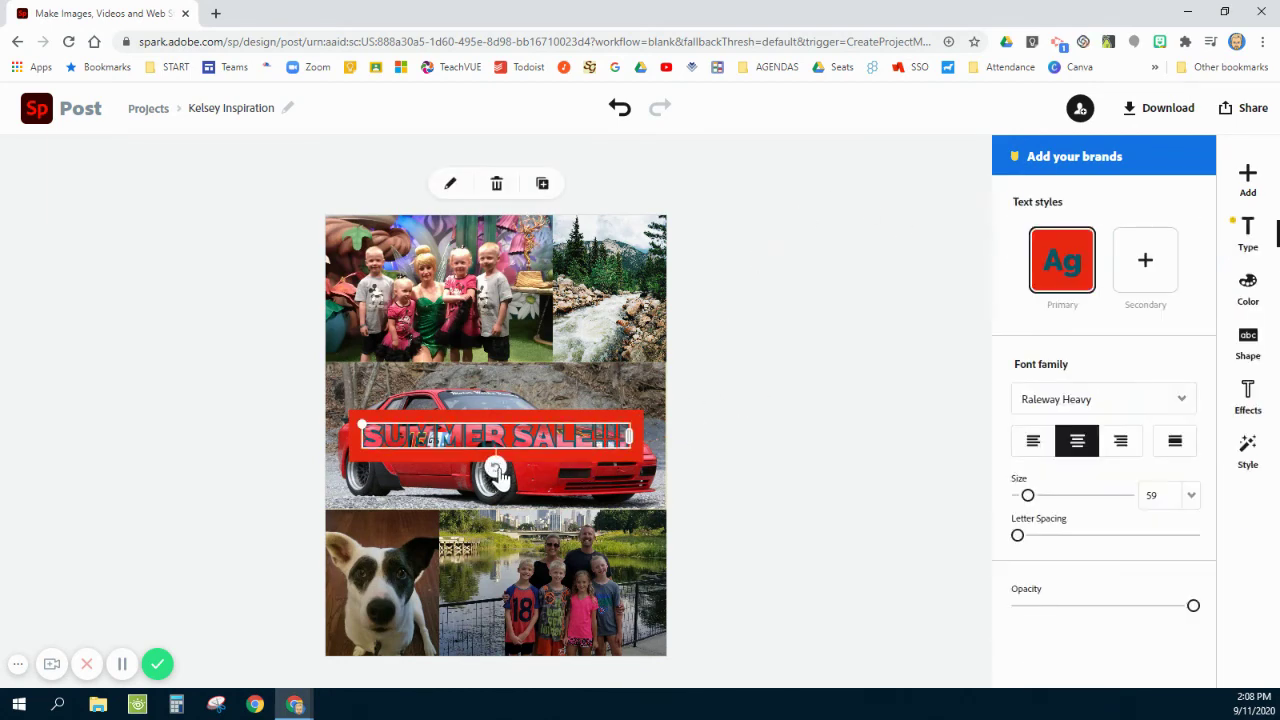
drag(497, 472, 532, 469)
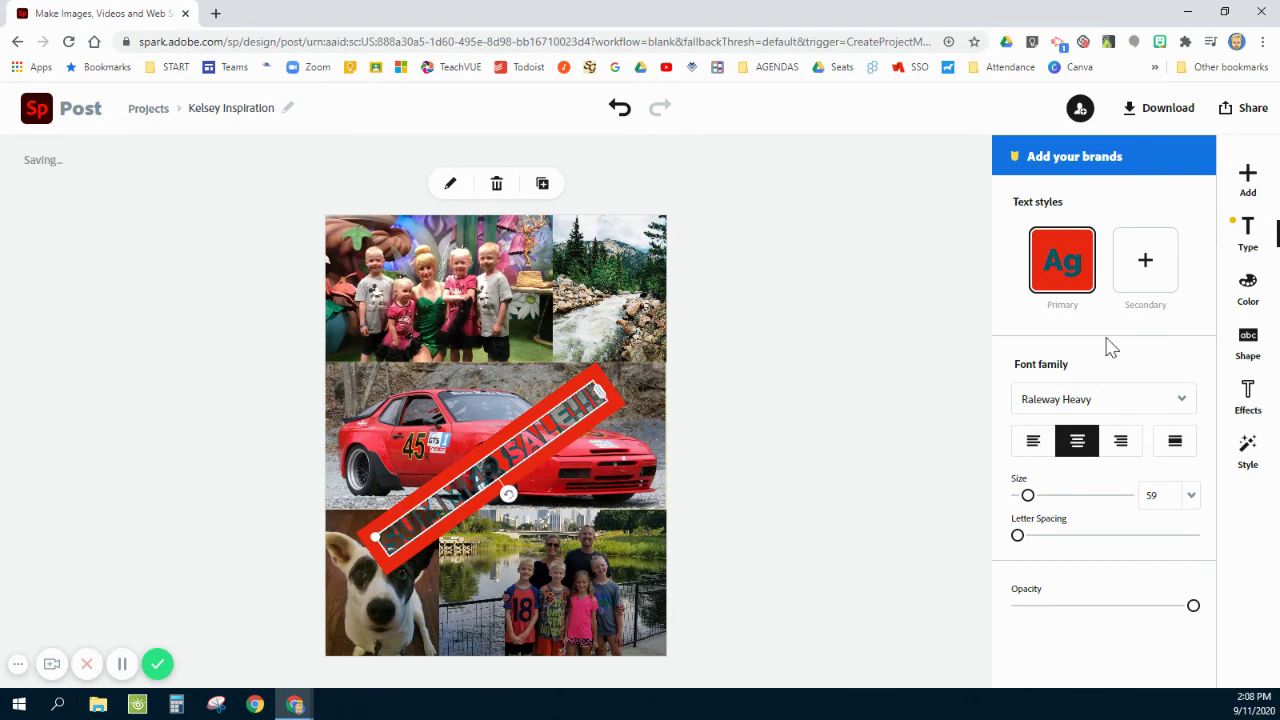
click(1250, 395)
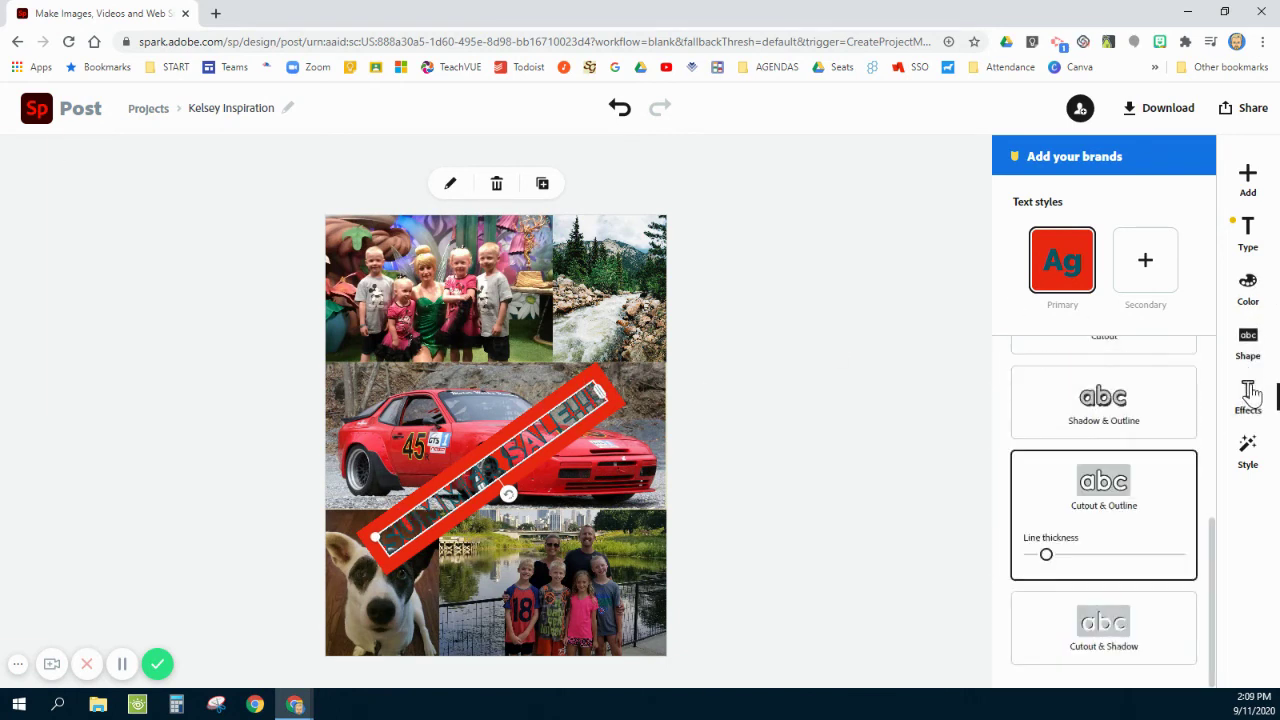
click(1250, 450)
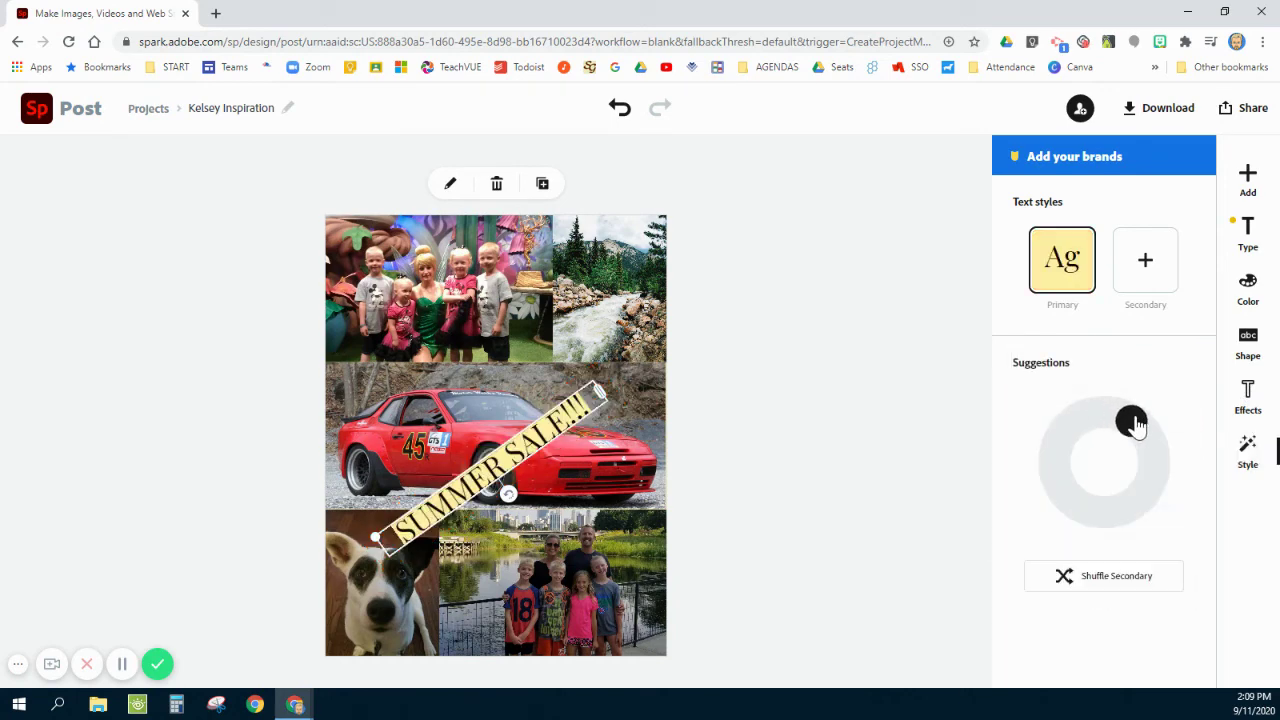
drag(1136, 425, 1066, 452)
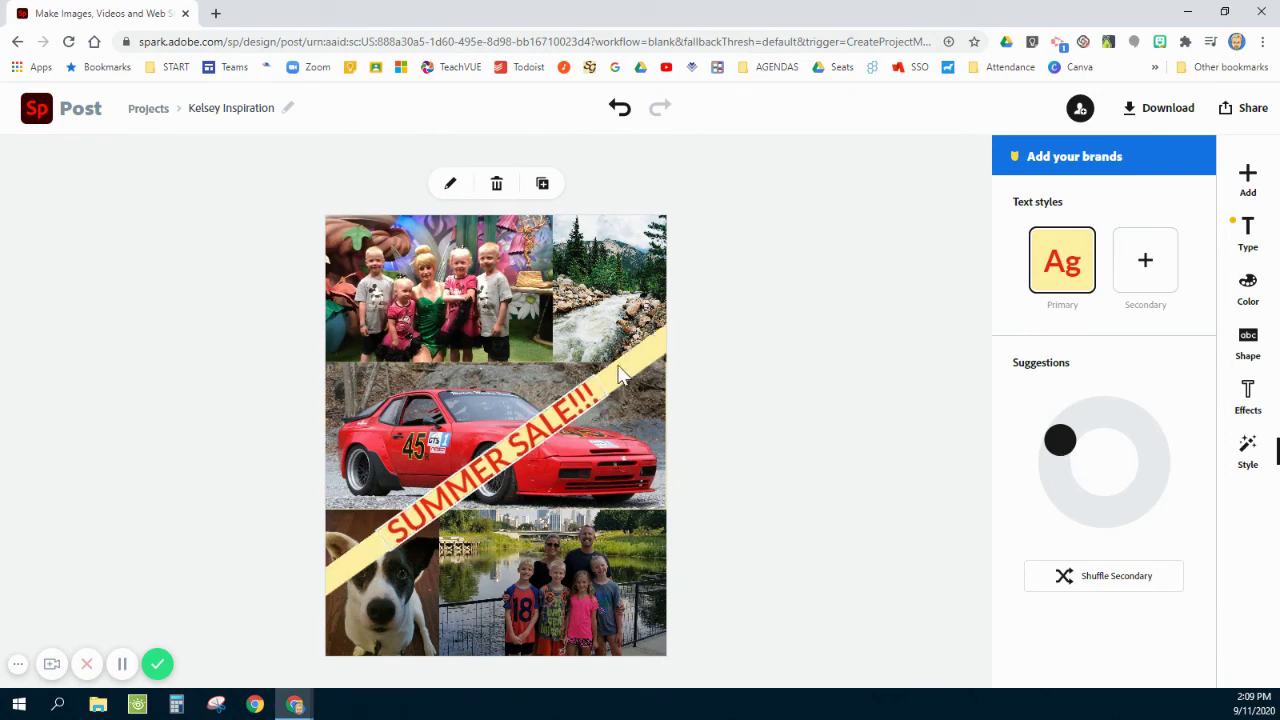
click(538, 416)
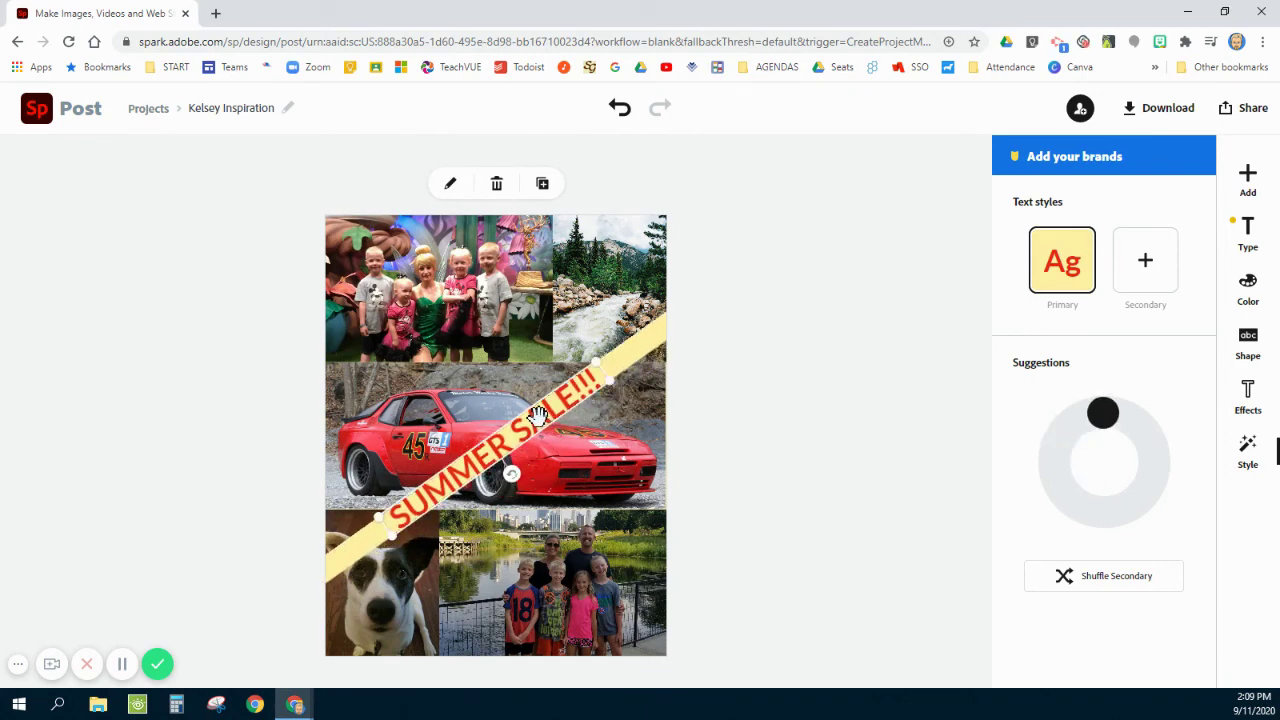
click(538, 416)
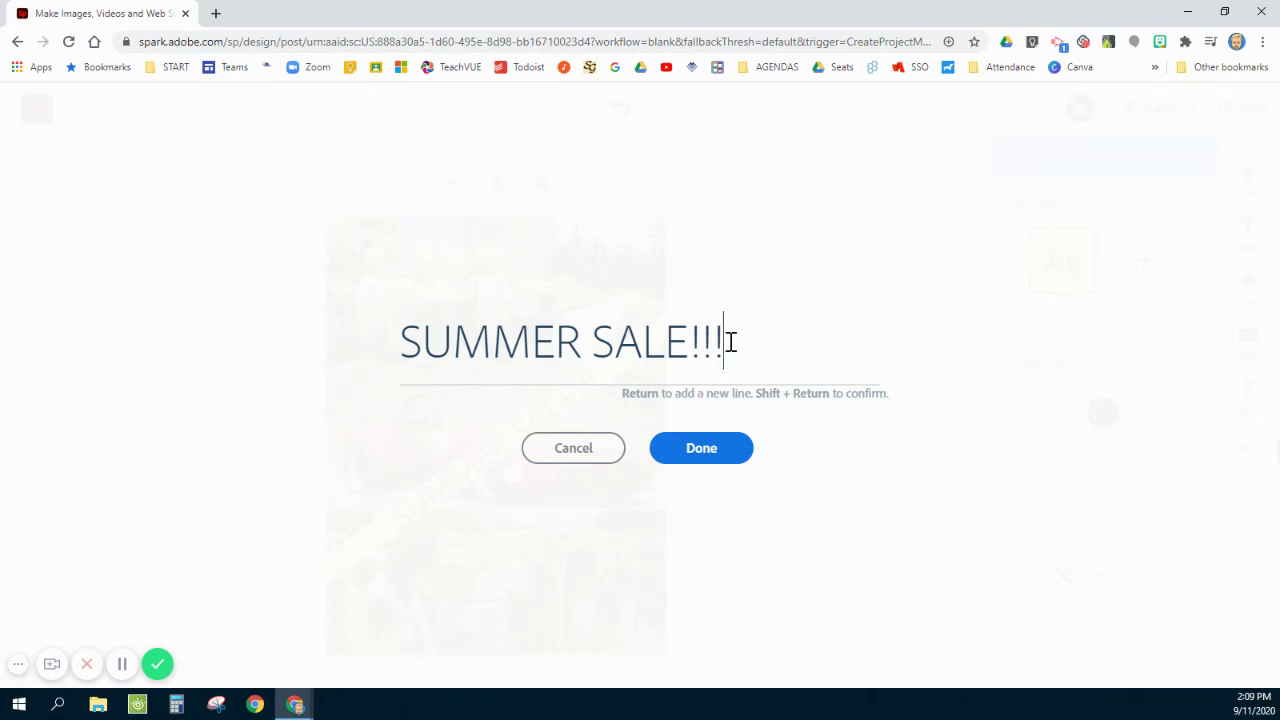
Replace SUMMER SALE!!! with 'Esxcellence is Expected' and confirm the edit.
drag(730, 342, 392, 341)
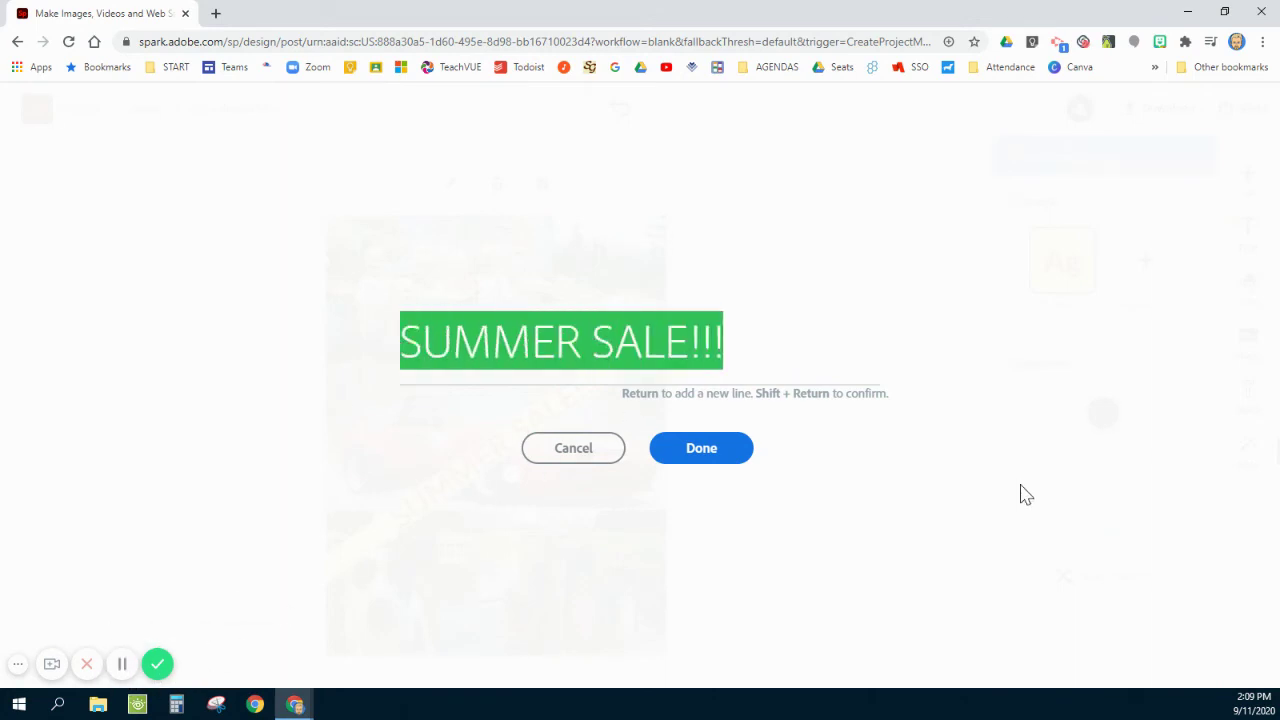
text(E)
text(s)
text(xcelle)
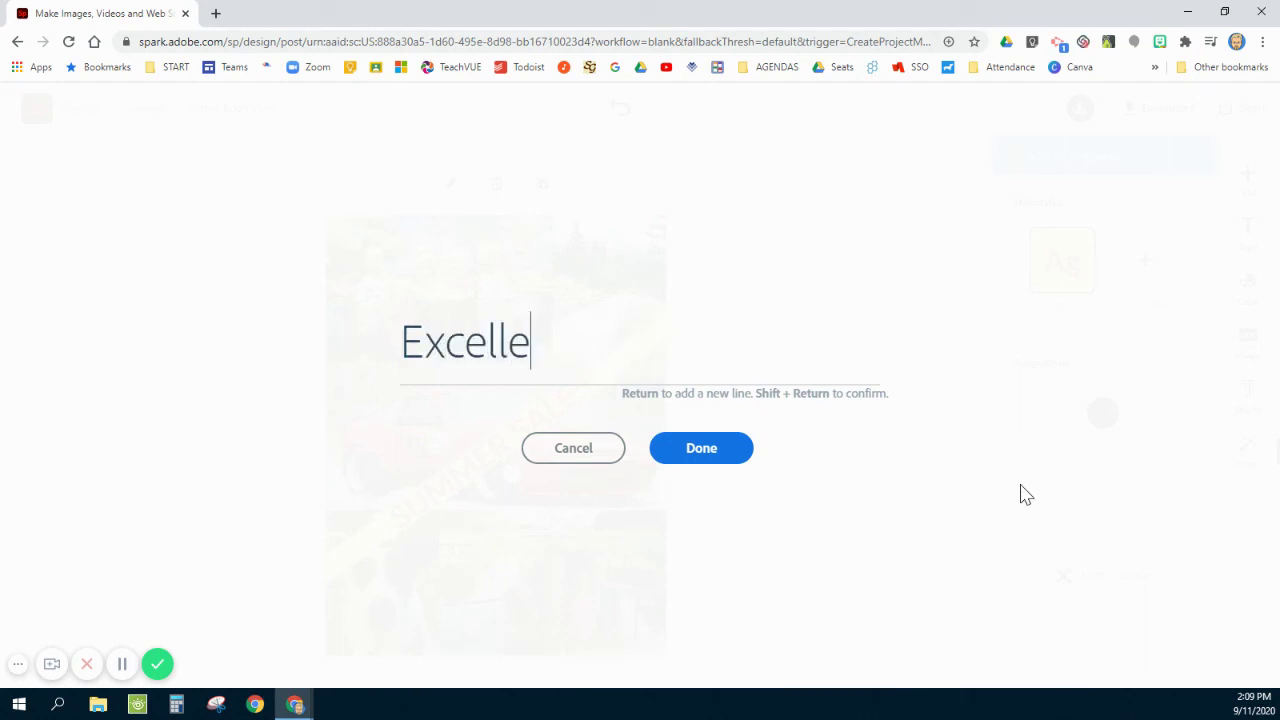
text(nce is Ex)
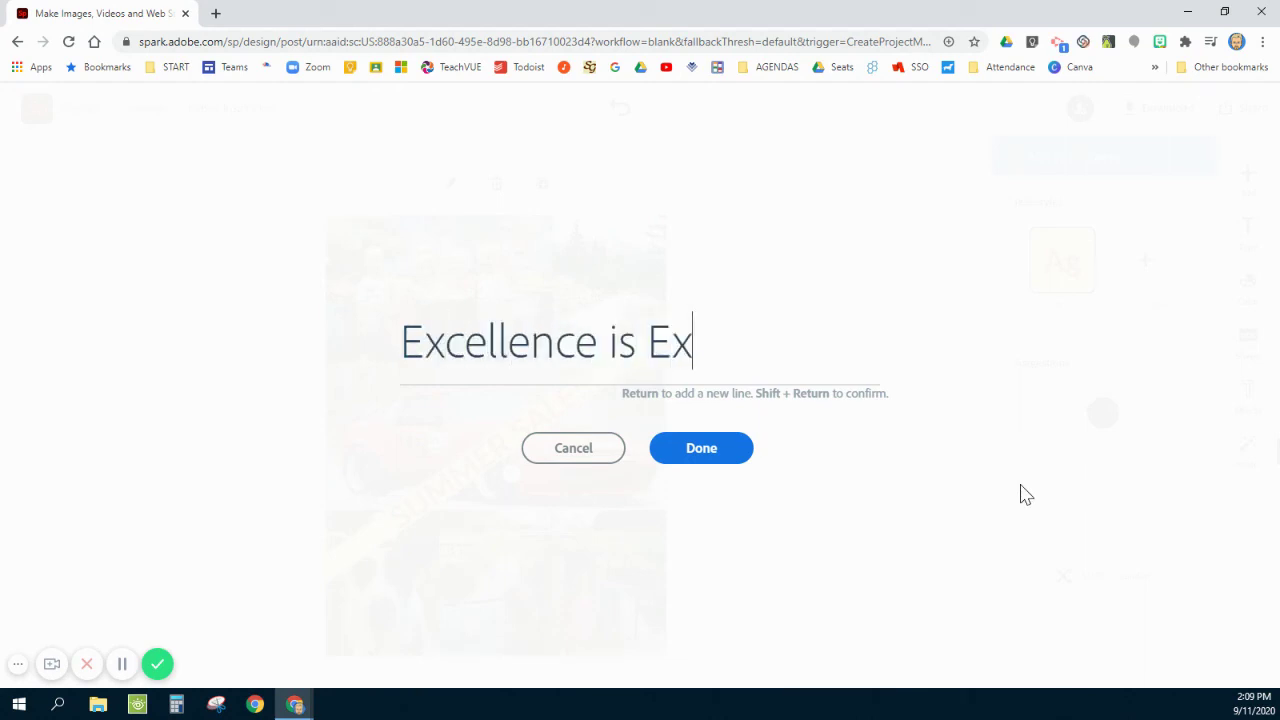
text(pected)
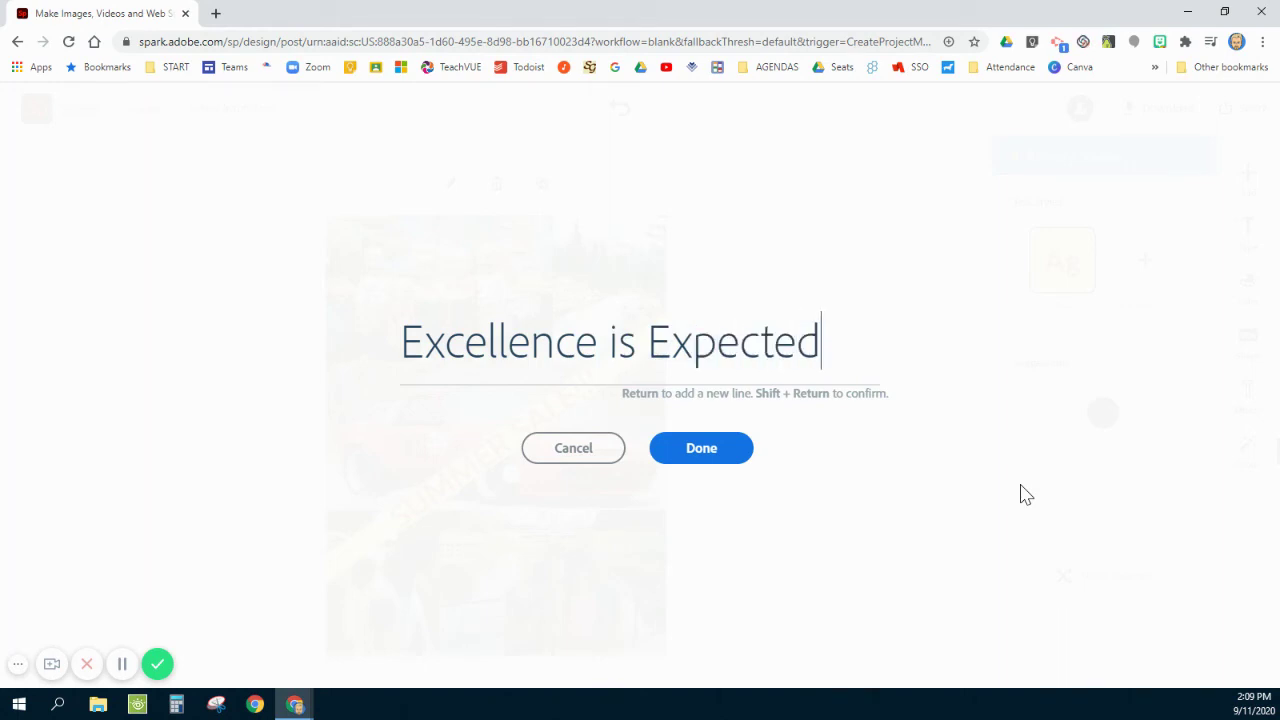
click(698, 450)
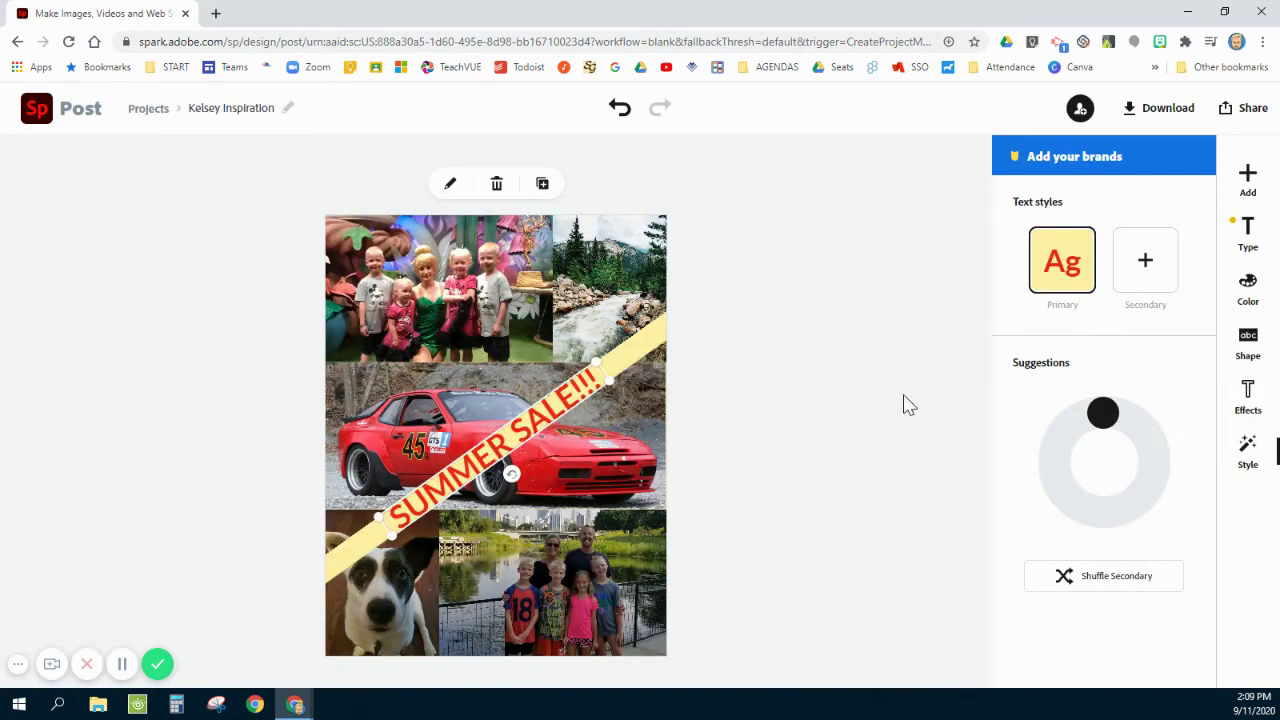
click(768, 372)
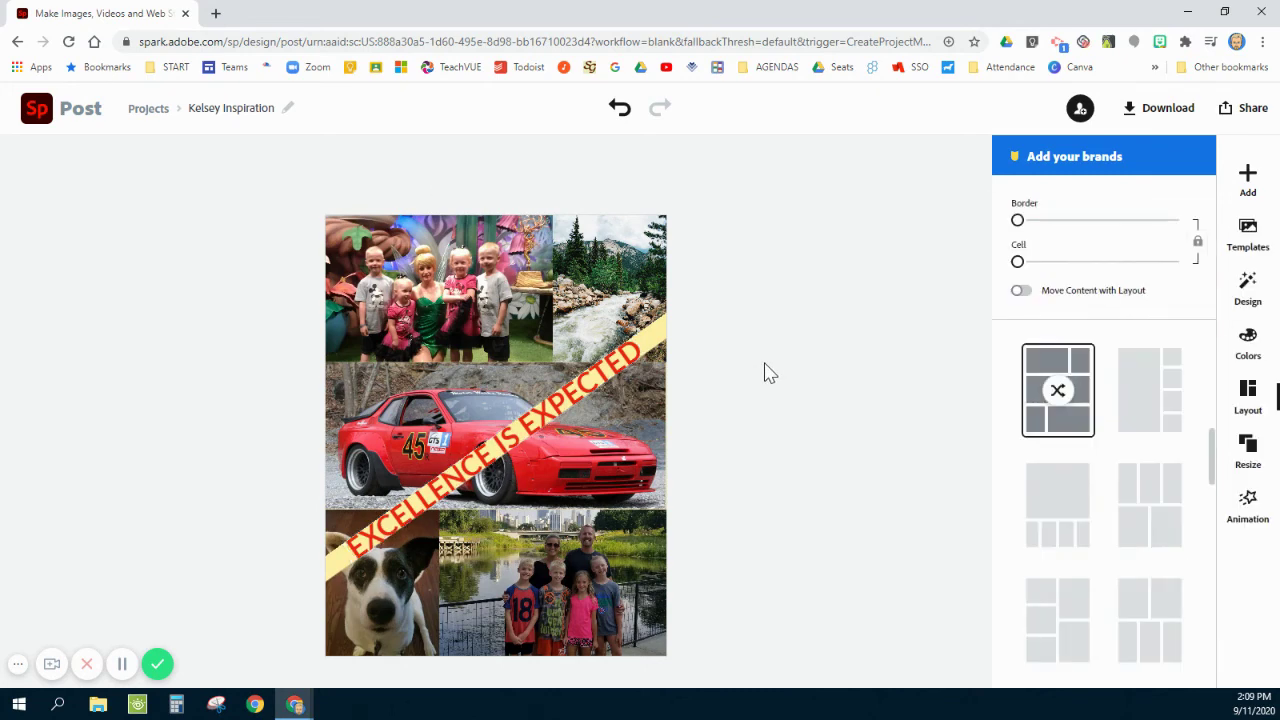
click(651, 340)
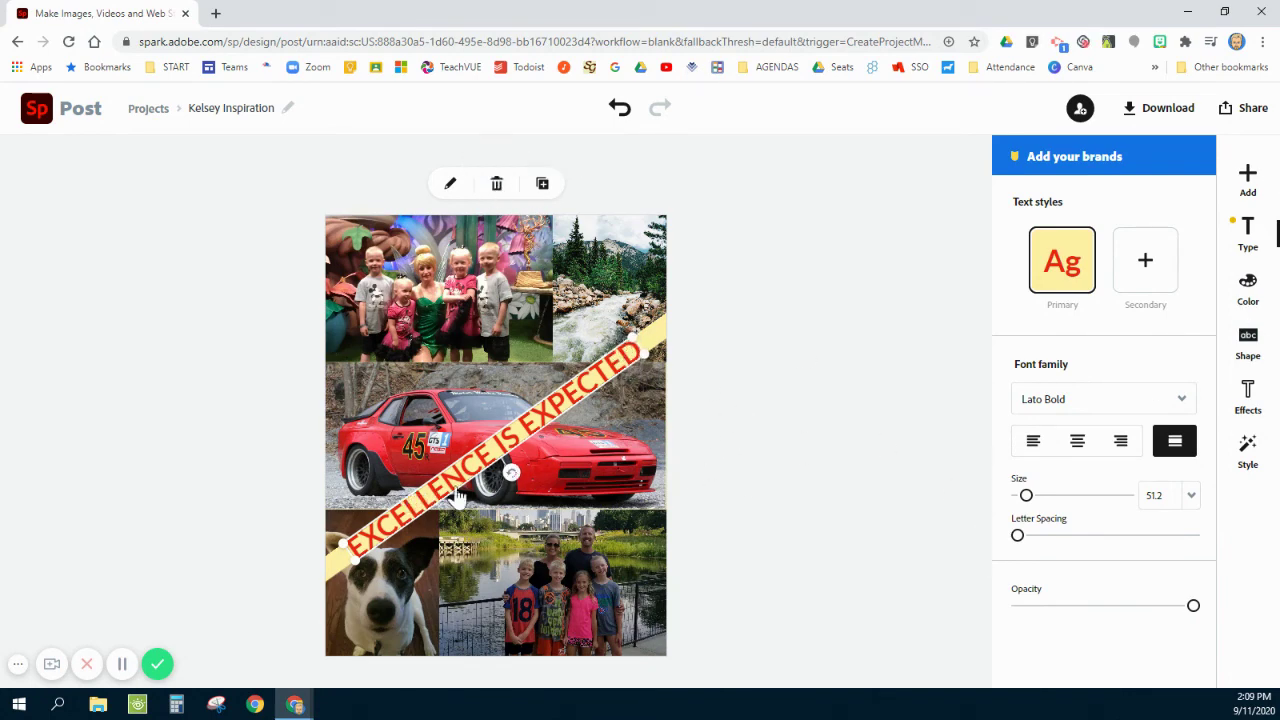
click(803, 311)
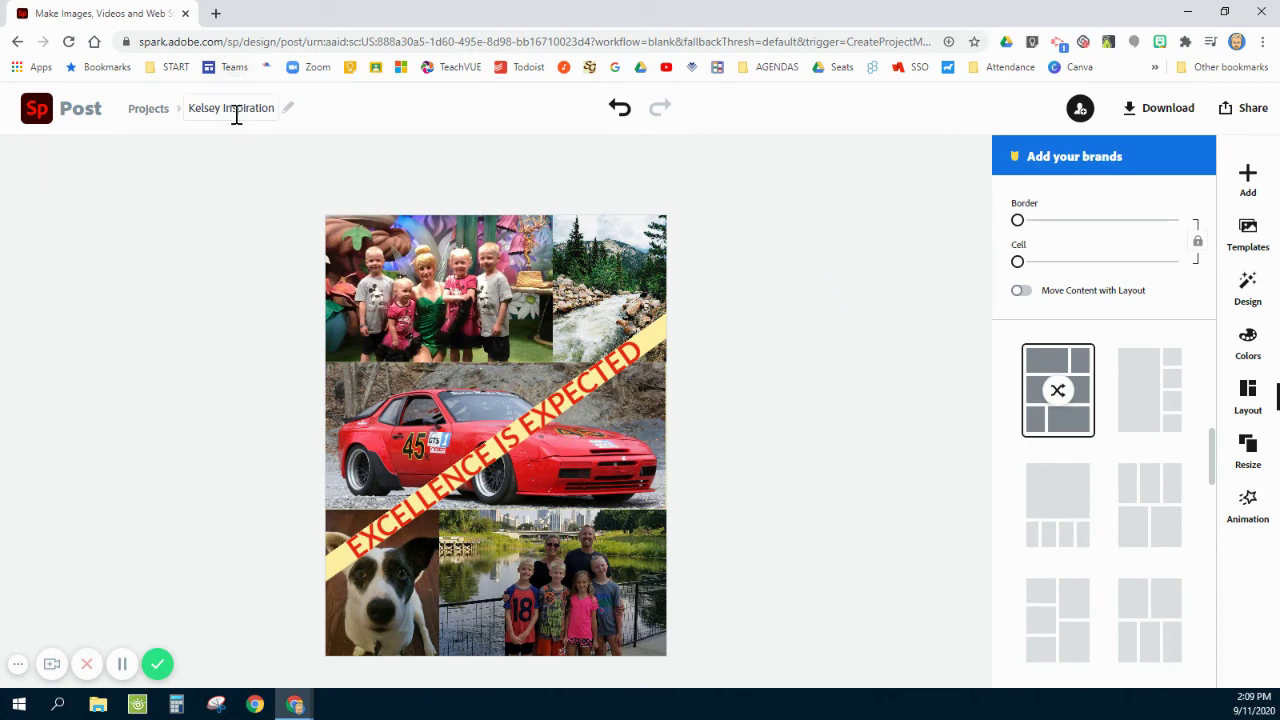
Publish the post and attempt sharing it directly to Google Classroom.
click(1245, 112)
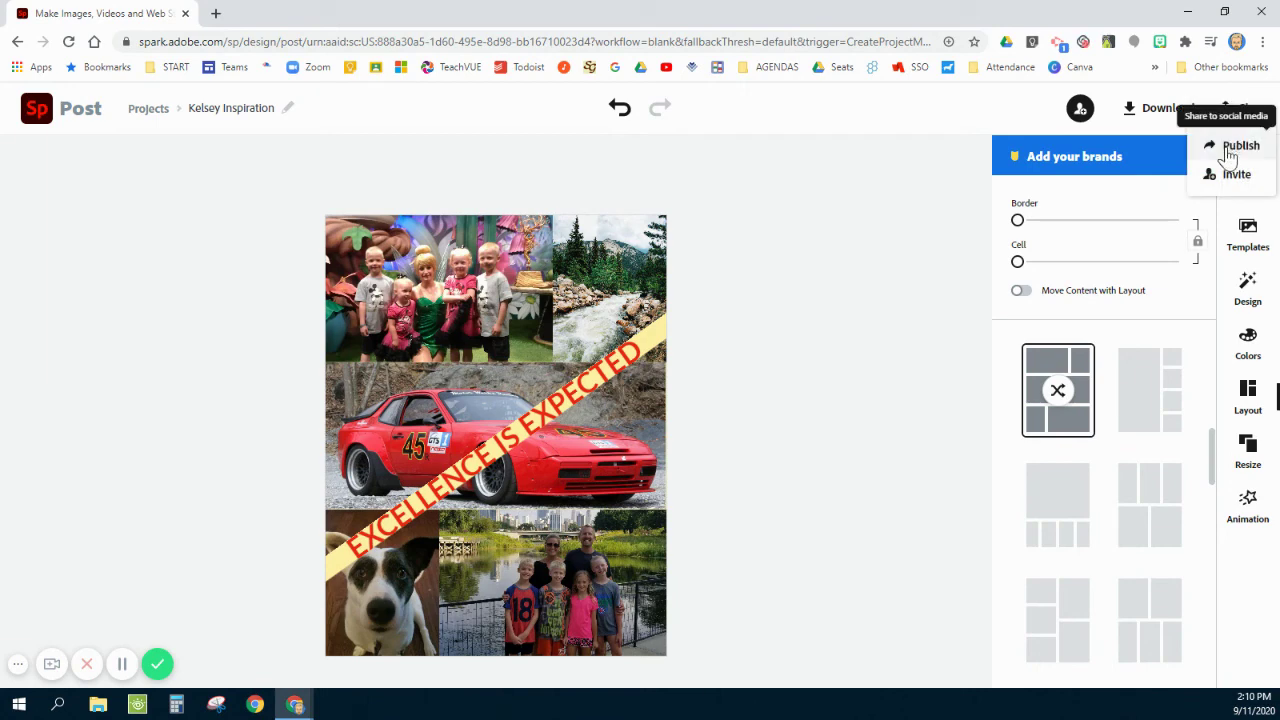
click(1236, 147)
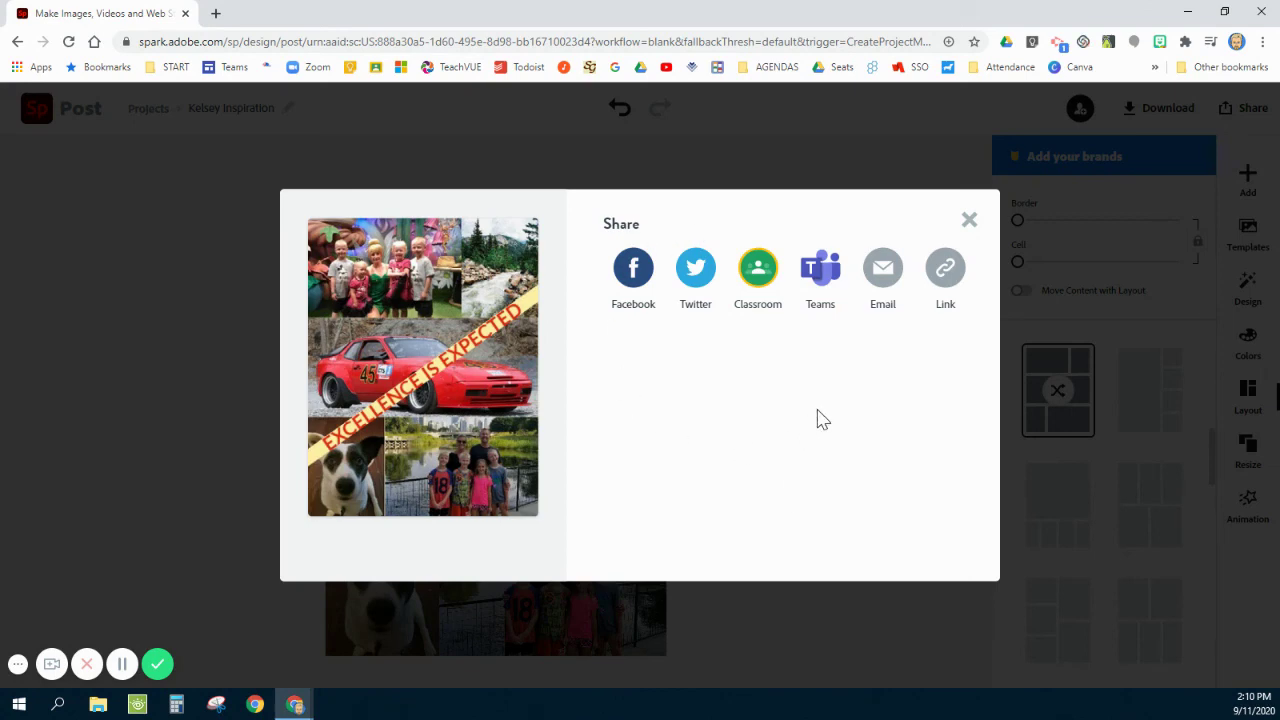
click(760, 272)
click(760, 272)
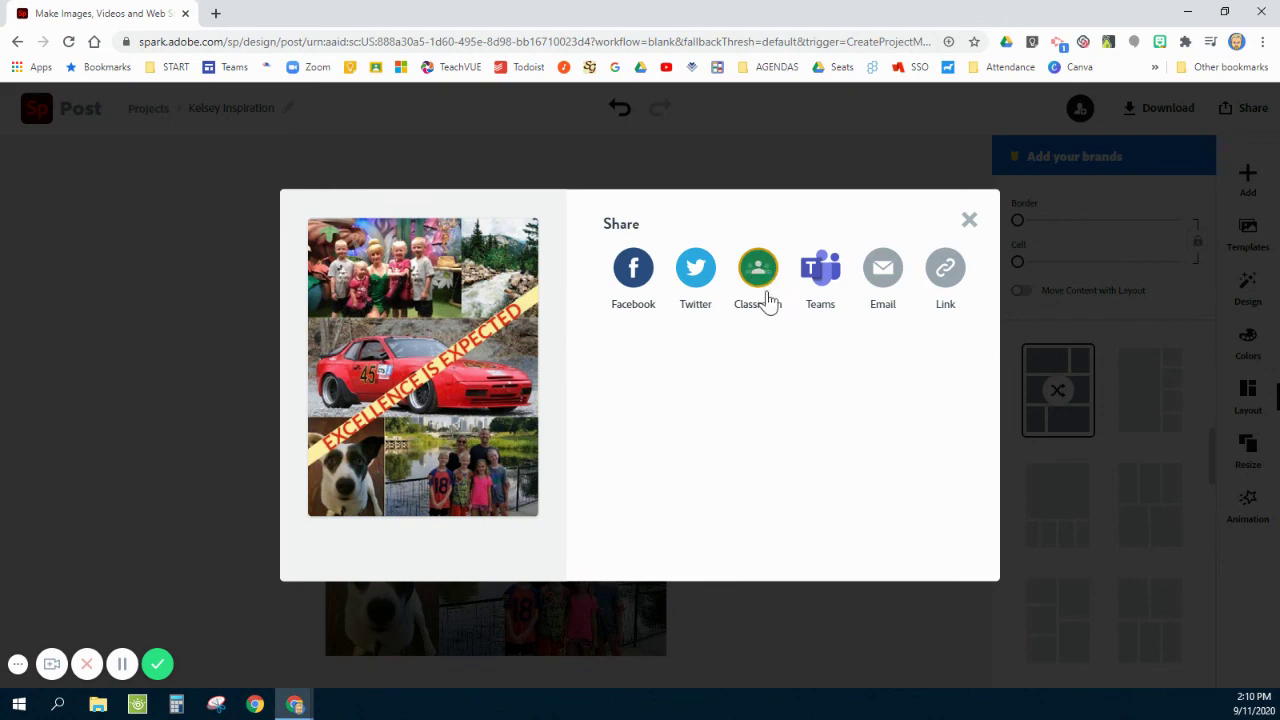
click(762, 276)
click(763, 278)
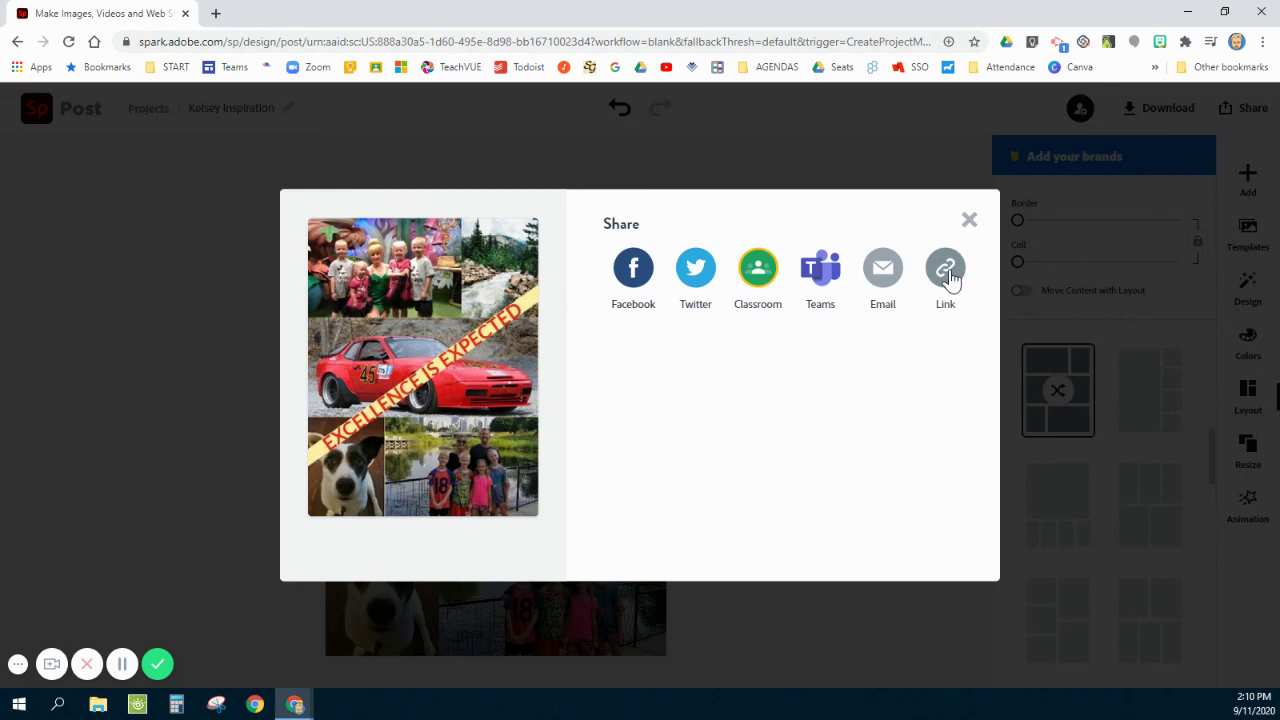
Create the post's share link and copy its URL.
click(947, 275)
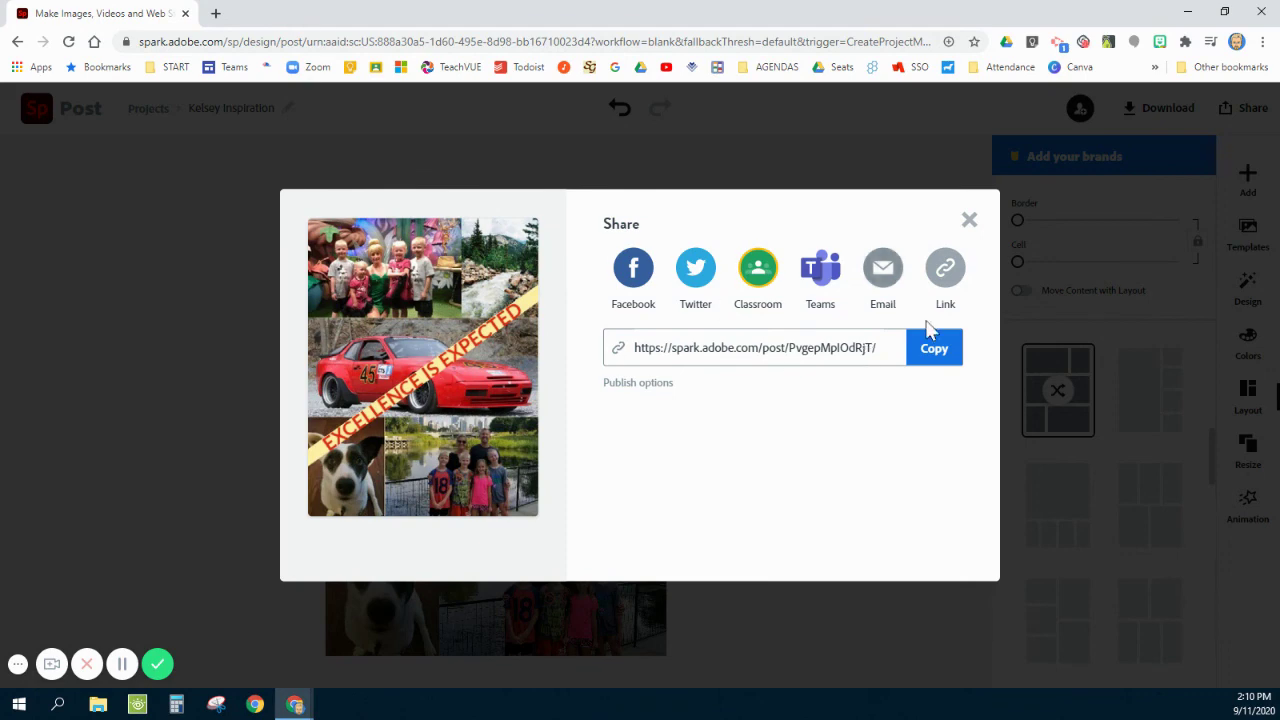
click(938, 356)
click(936, 352)
click(122, 664)
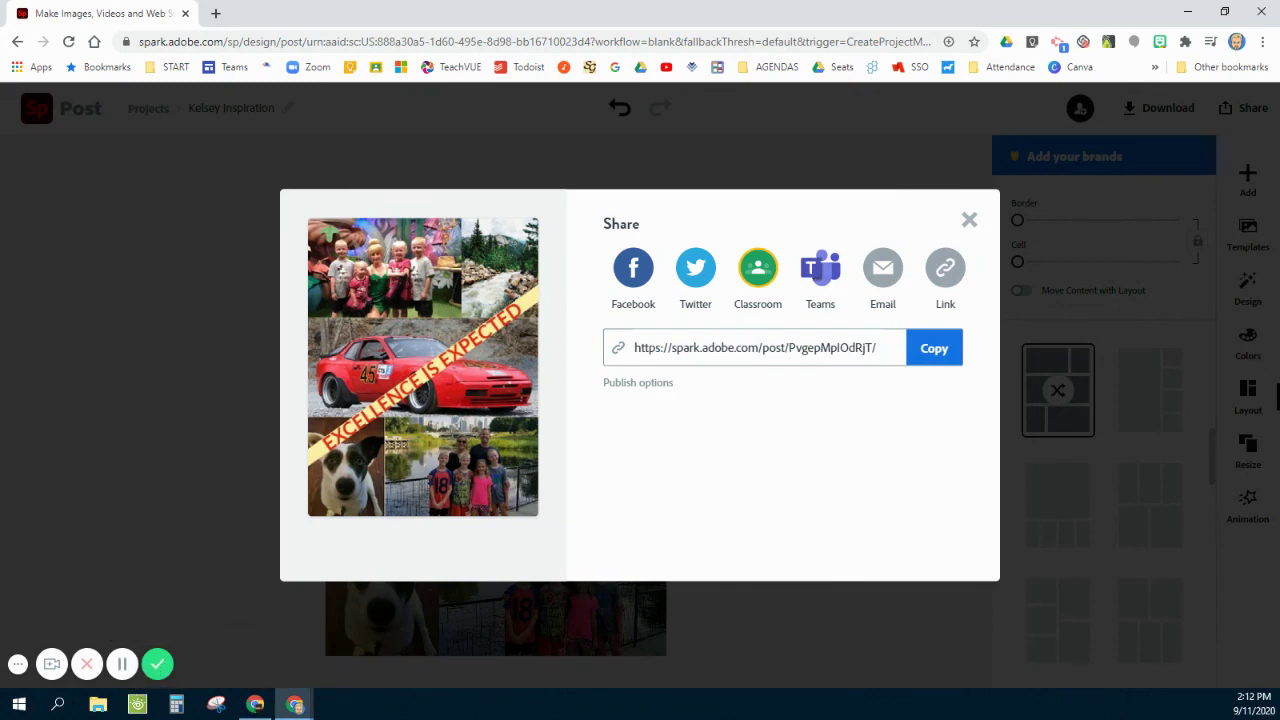
Open the 004 Inspirational Poster assignment in Google Classroom.
key(alt+Tab)
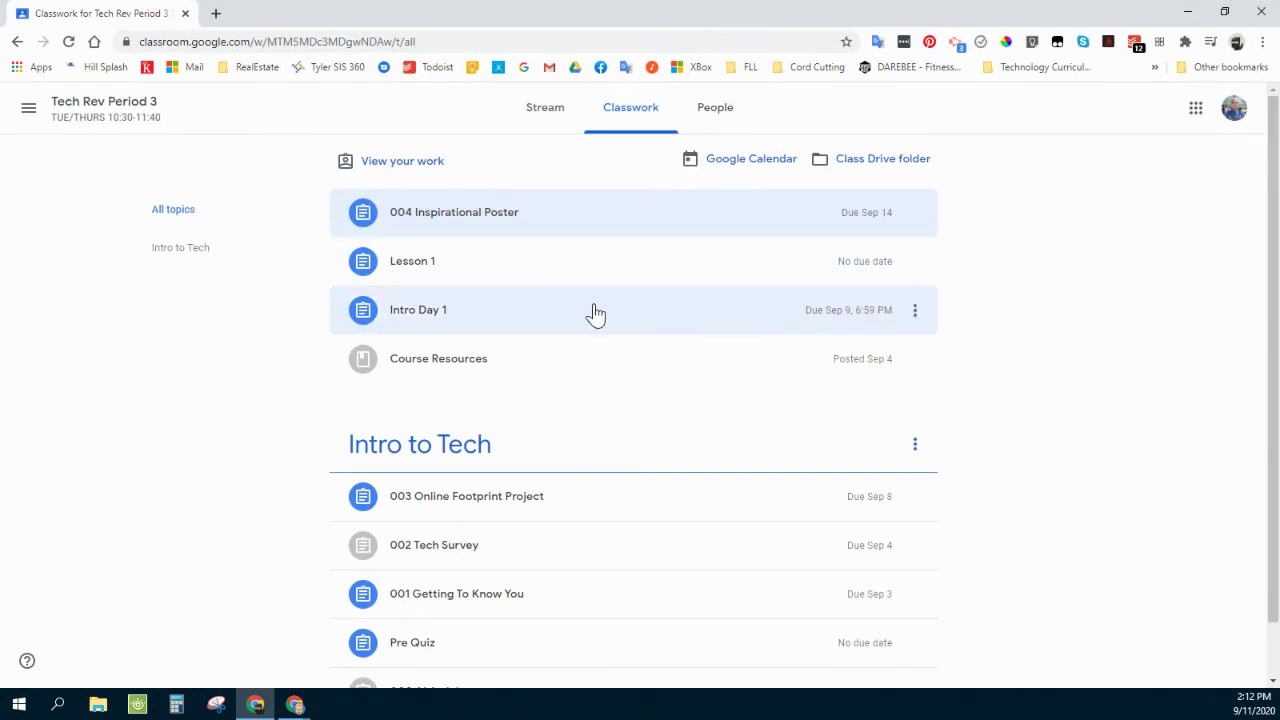
click(512, 218)
click(406, 320)
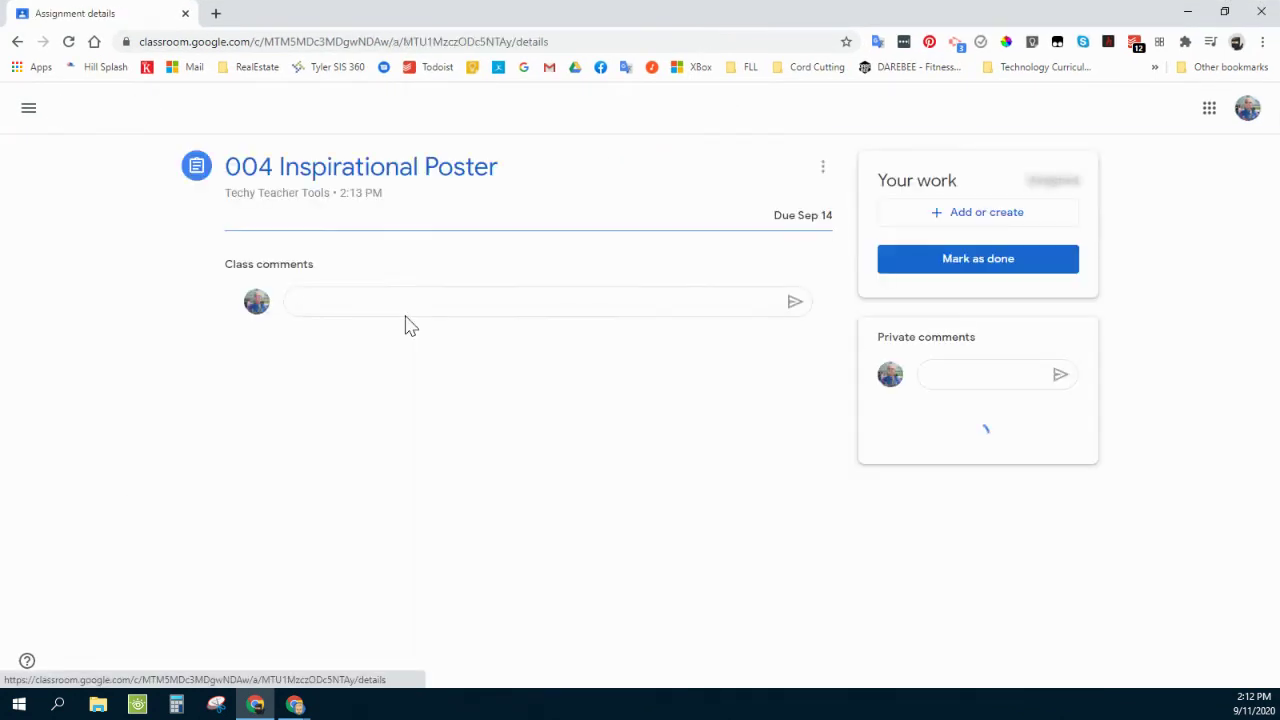
Attach the pasted 'Excellence is Expected' post link and turn in the assignment.
click(947, 218)
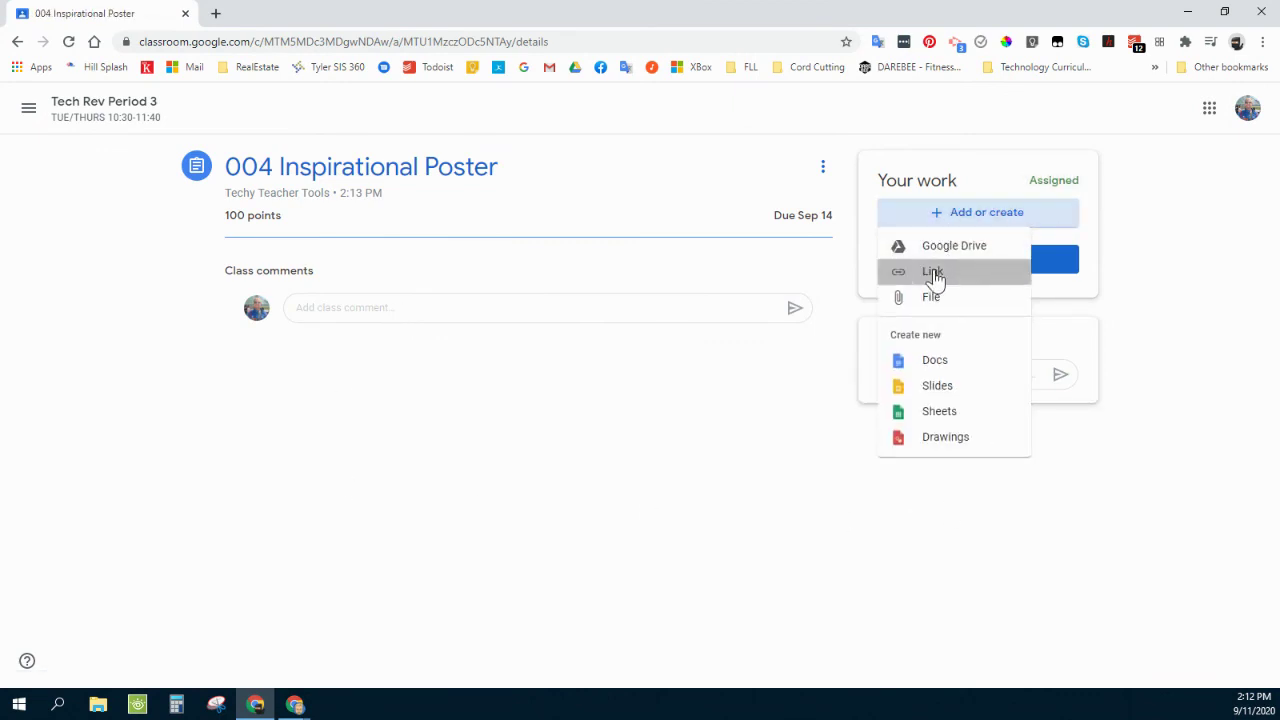
click(933, 270)
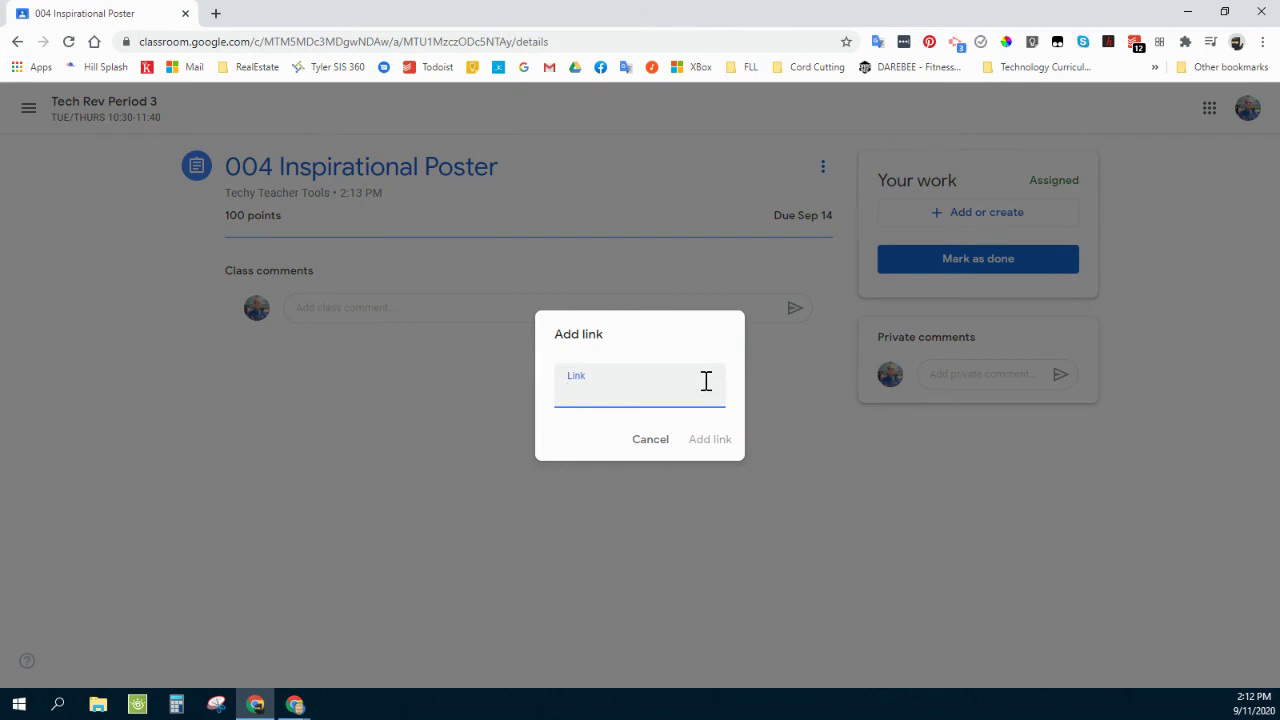
key(ctrl+v)
click(710, 439)
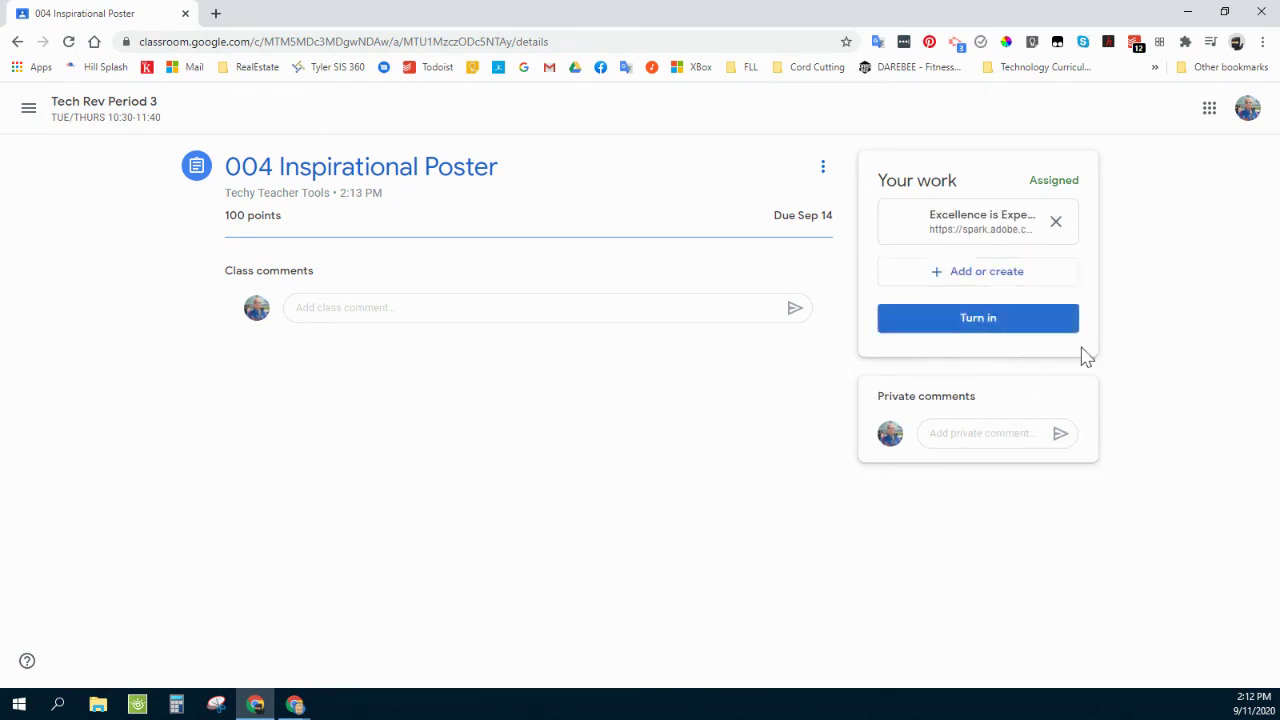
click(975, 322)
click(783, 446)
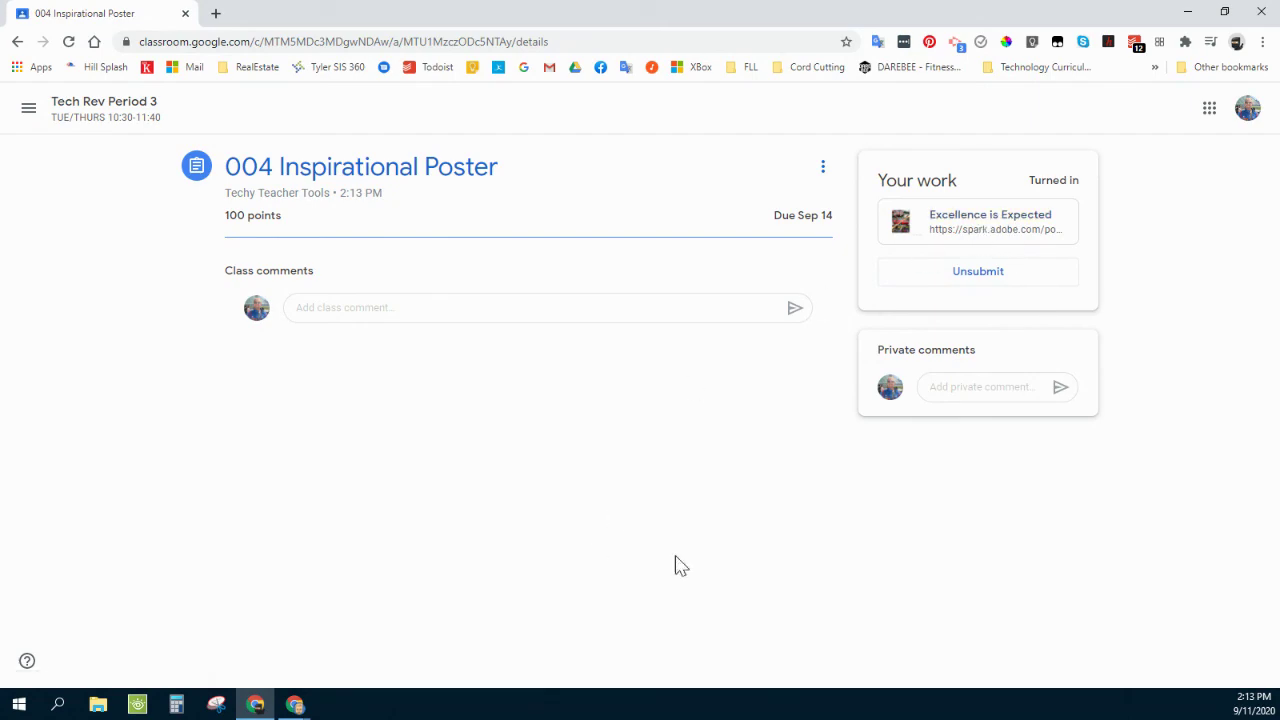
Minimize Classroom and dismiss Spark's Share dialog to show the finished collage.
click(1187, 12)
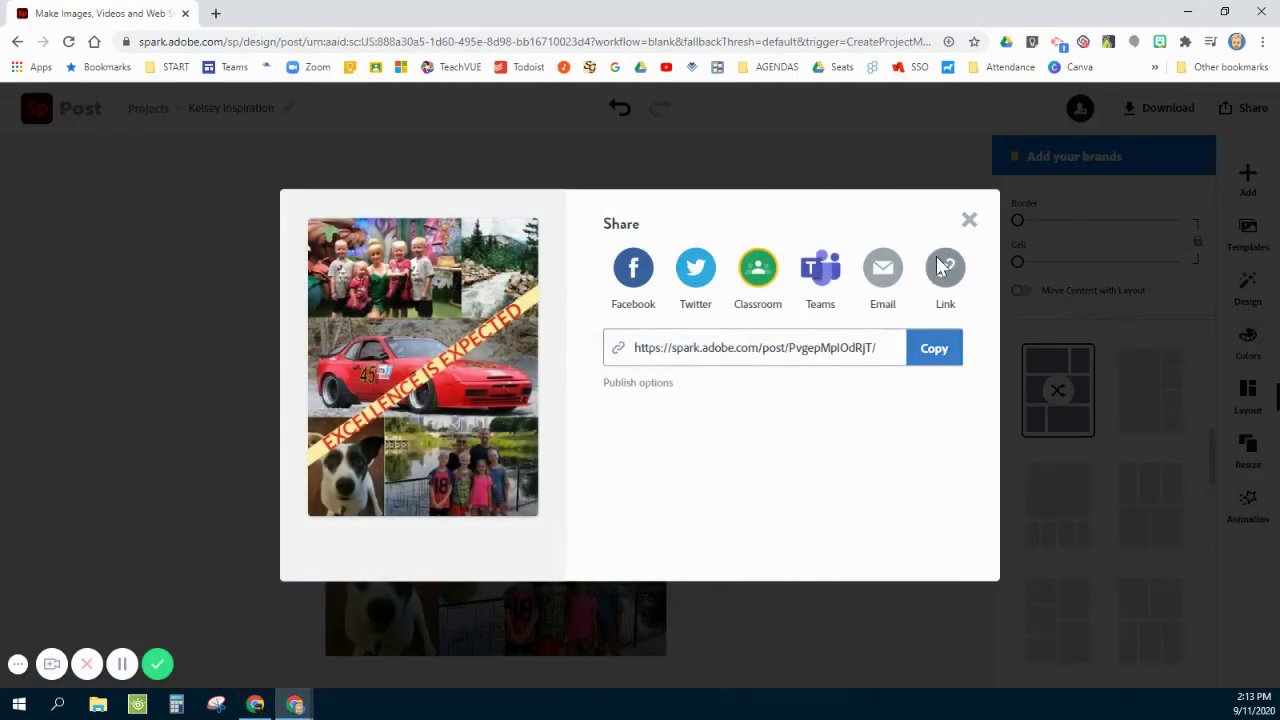
click(970, 220)
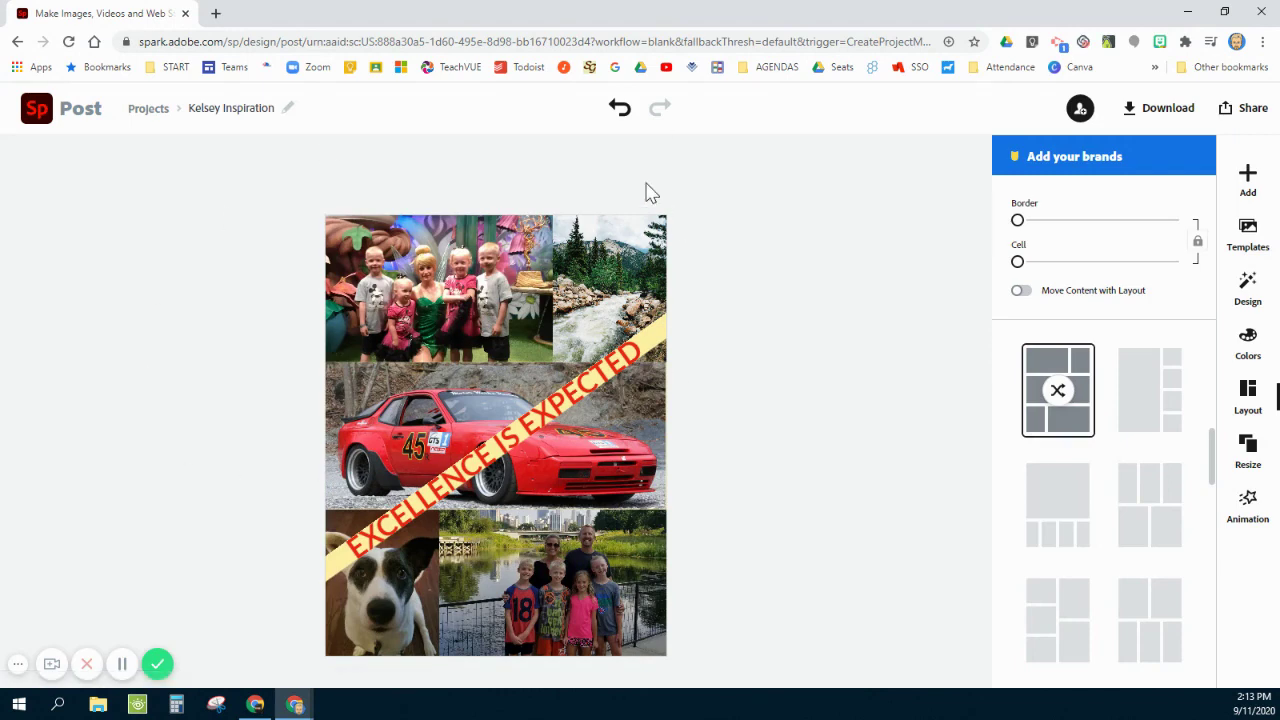